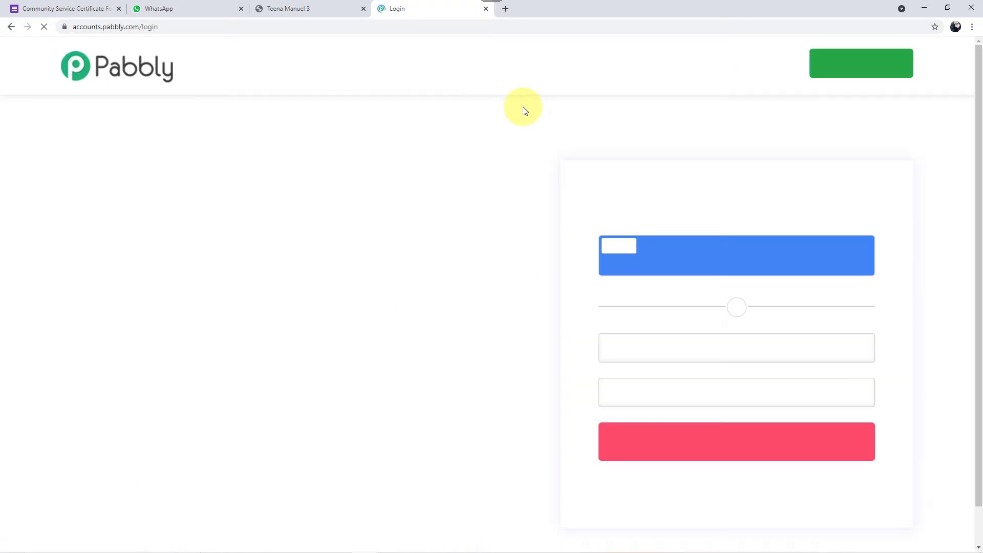
Step: Sign in to the Pabbly account and open the Connect app from the list of all apps
click(648, 425)
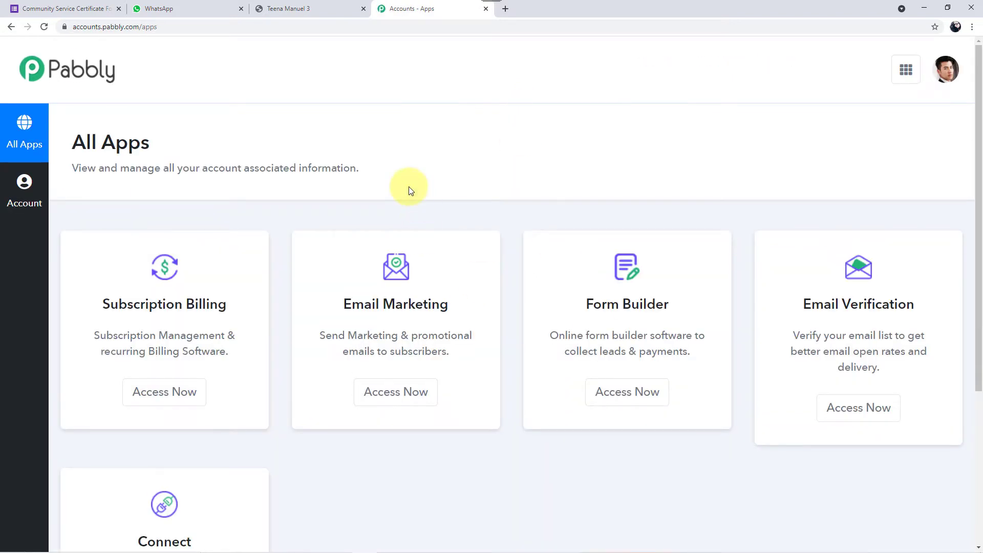
scroll(408, 187, down, 1)
scroll(228, 140, down, 3)
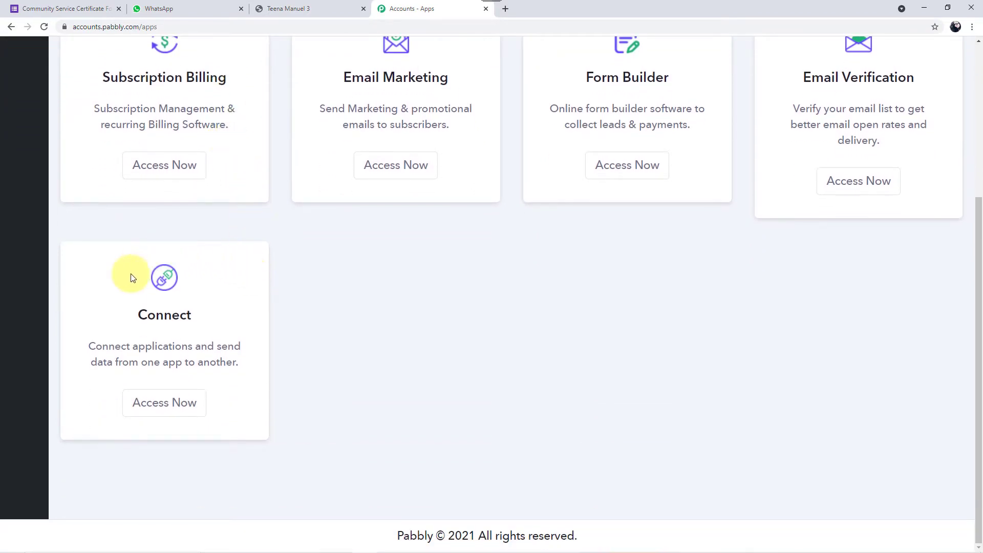
click(174, 406)
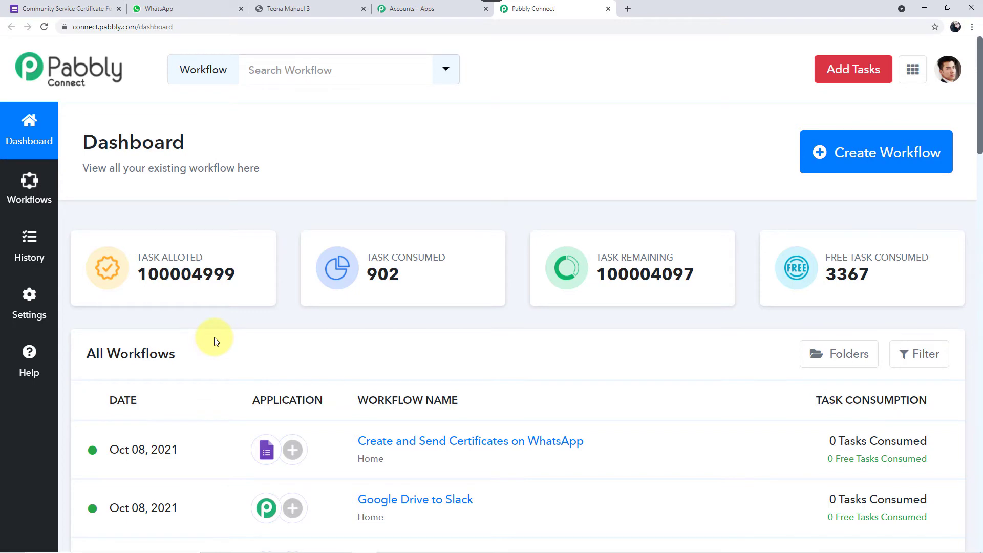
Step: Look through the list of existing workflows on the dashboard
scroll(215, 341, down, 2)
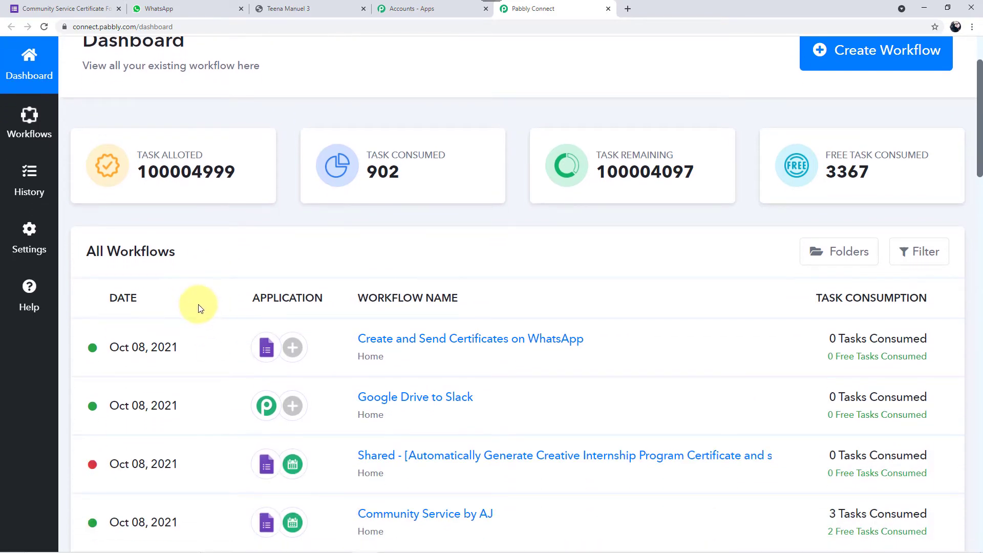
scroll(198, 307, down, 2)
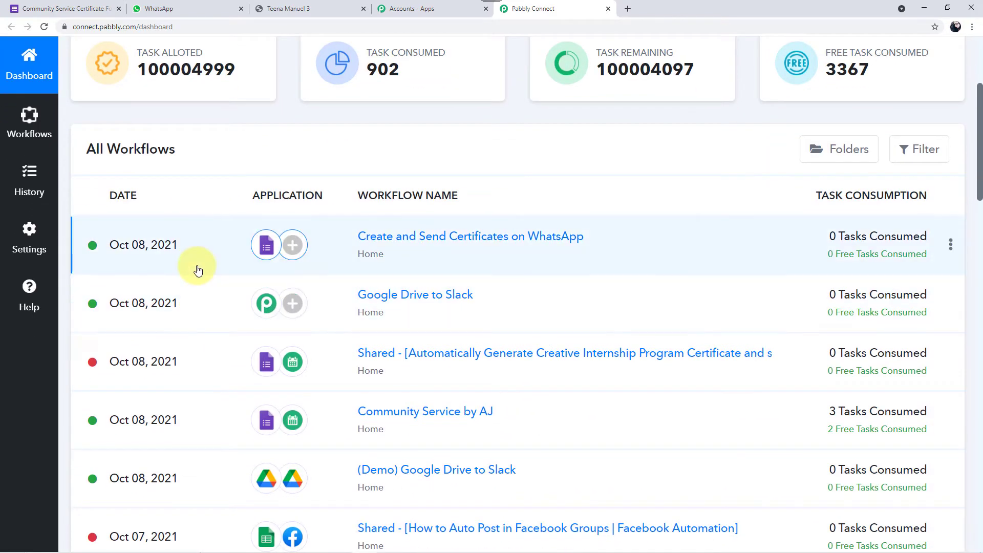
scroll(198, 270, down, 1)
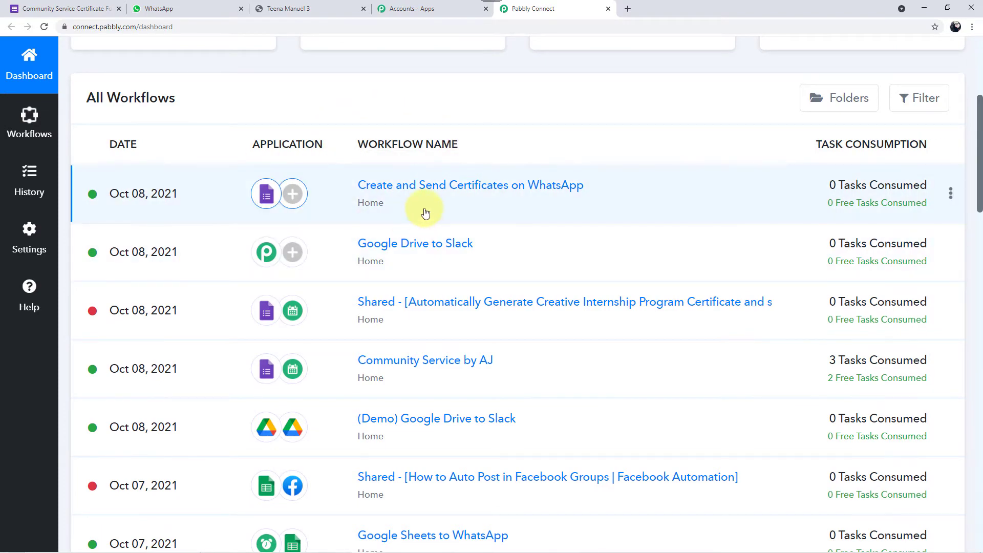
scroll(426, 215, down, 3)
scroll(426, 215, down, 5)
scroll(426, 215, up, 7)
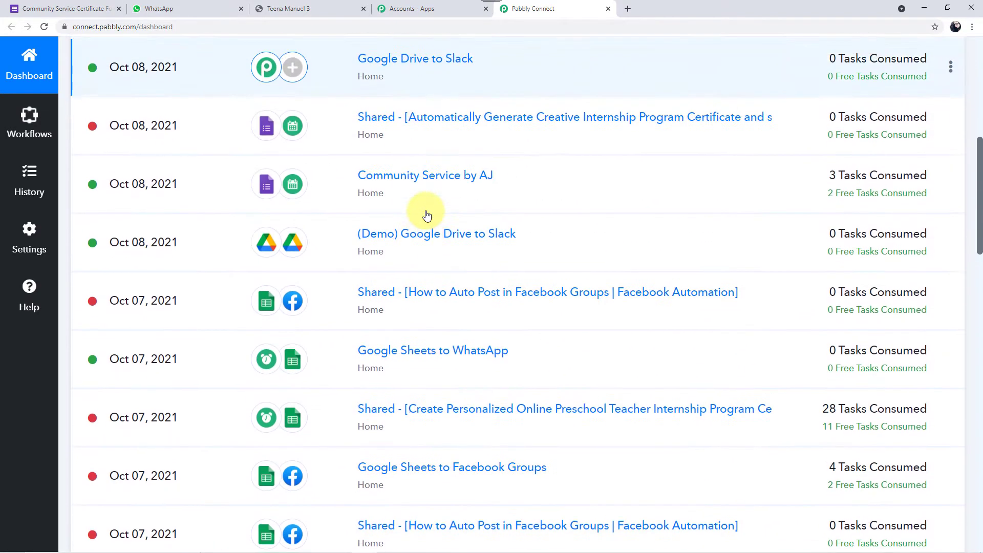
scroll(426, 215, up, 4)
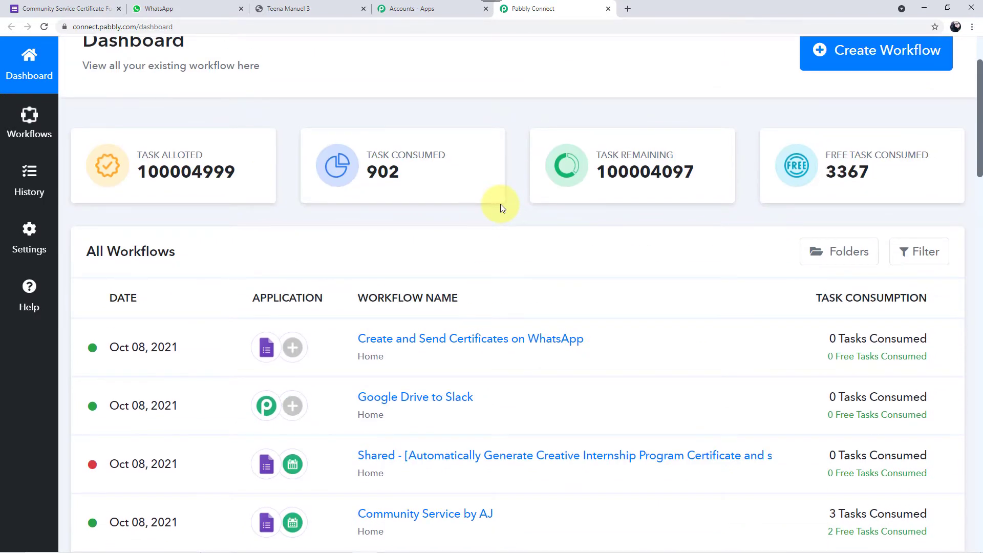
scroll(499, 203, up, 2)
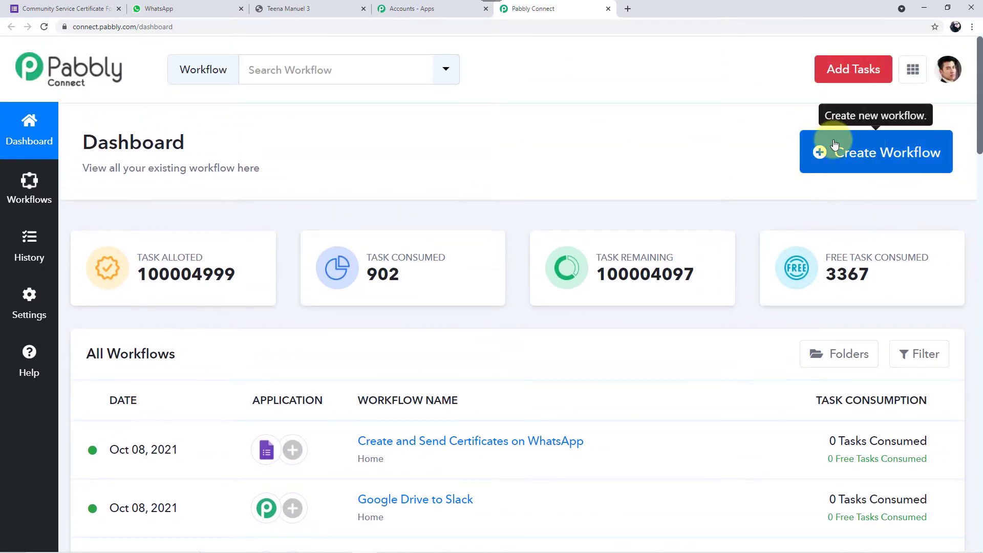
Step: Create a new workflow named "Community Services Certificate from Google Forms to WhatsApp"
click(877, 152)
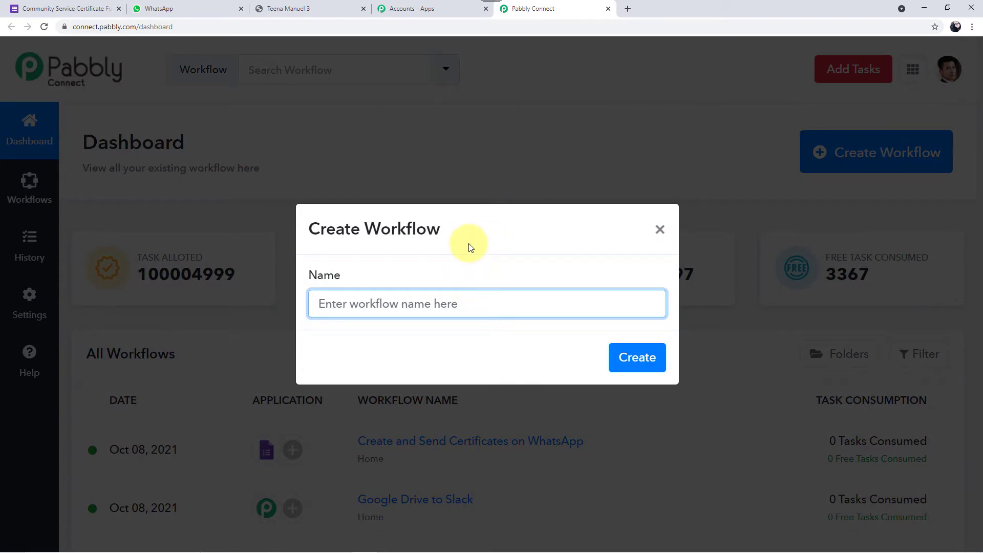
text(Community Services Certificate from Google Forms to WhatsApp)
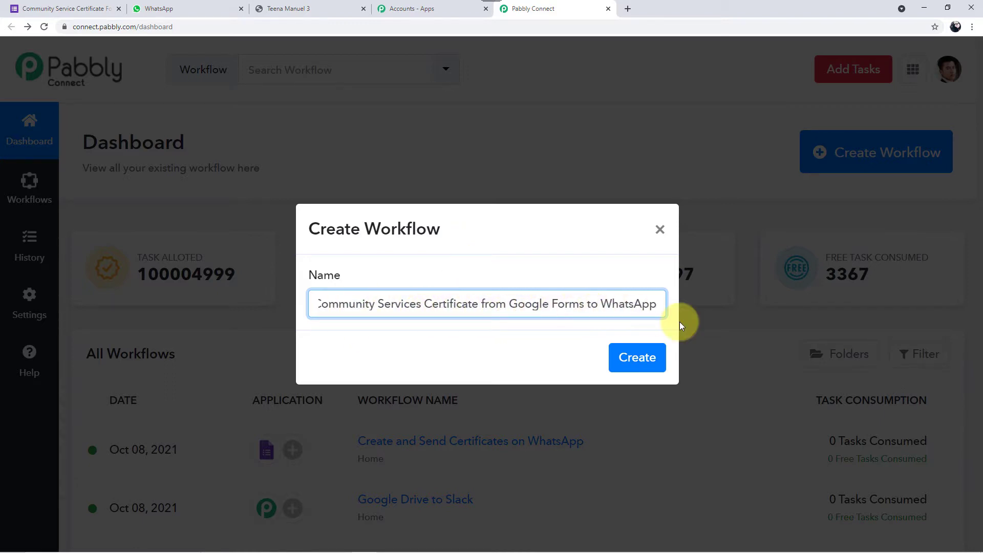
click(638, 363)
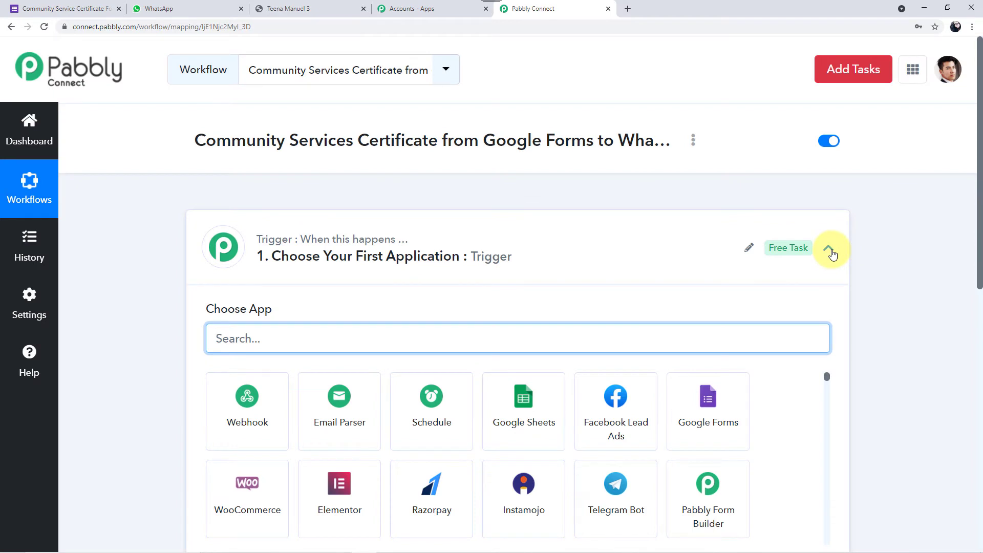
Step: Set the workflow's trigger app to Google Forms and its trigger event to New Response in Spreadsheet
click(829, 250)
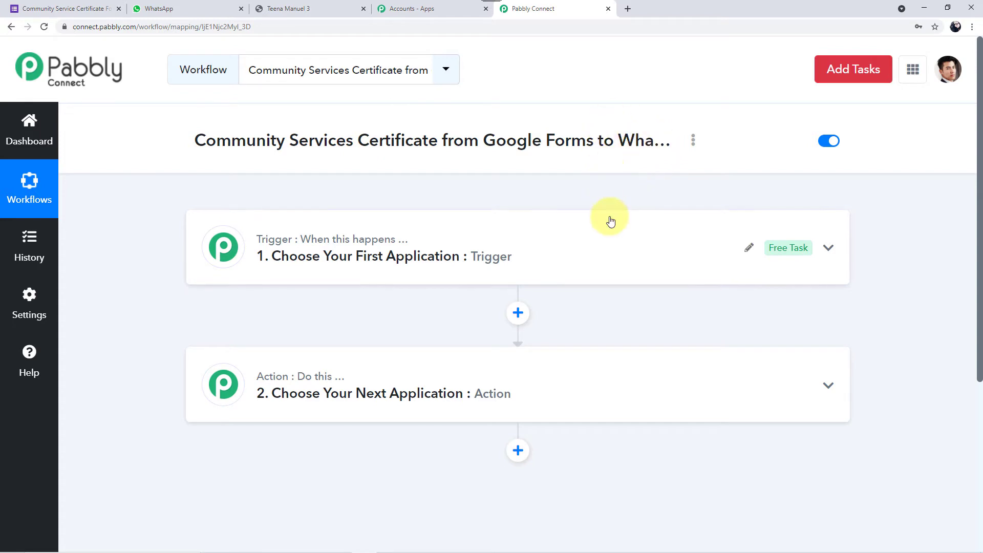
click(292, 251)
scroll(293, 251, down, 2)
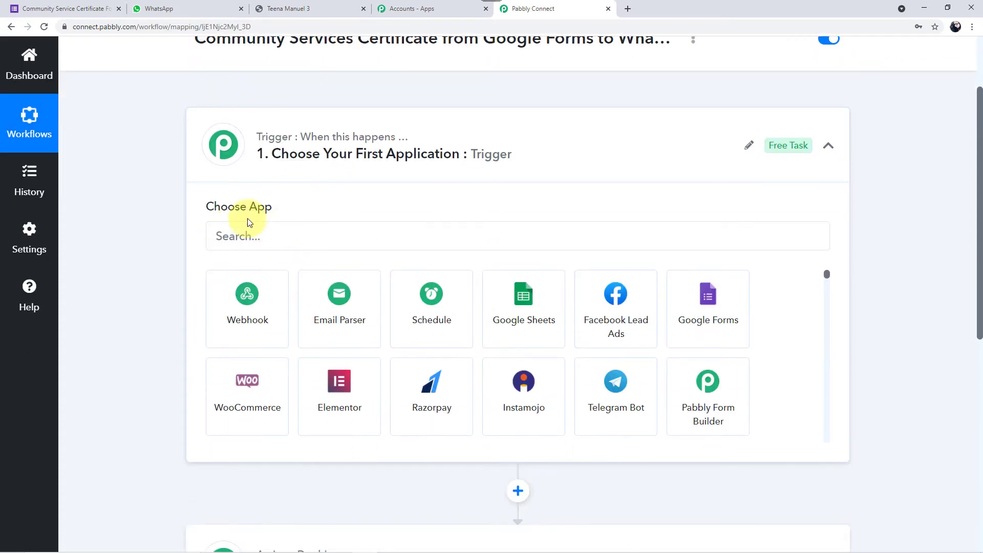
click(337, 239)
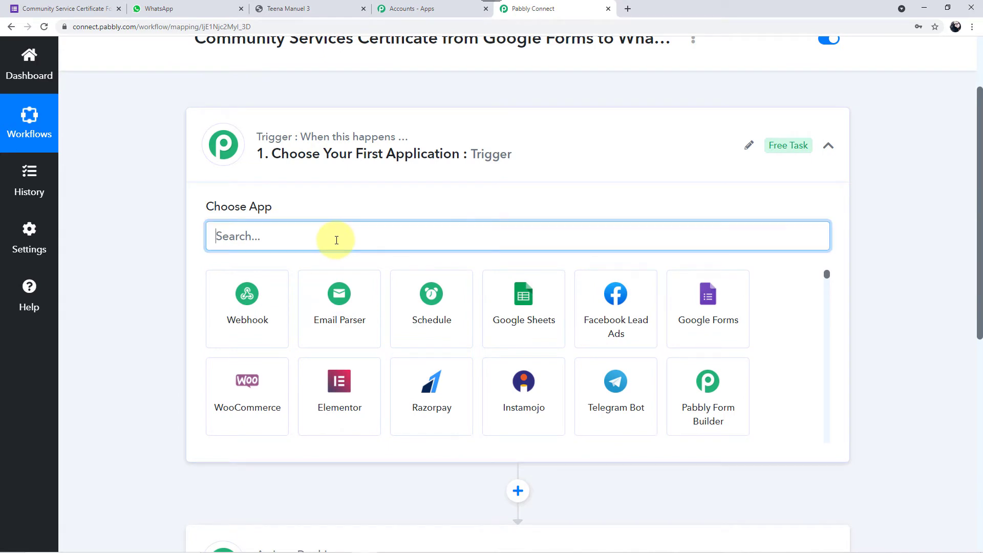
text(goo)
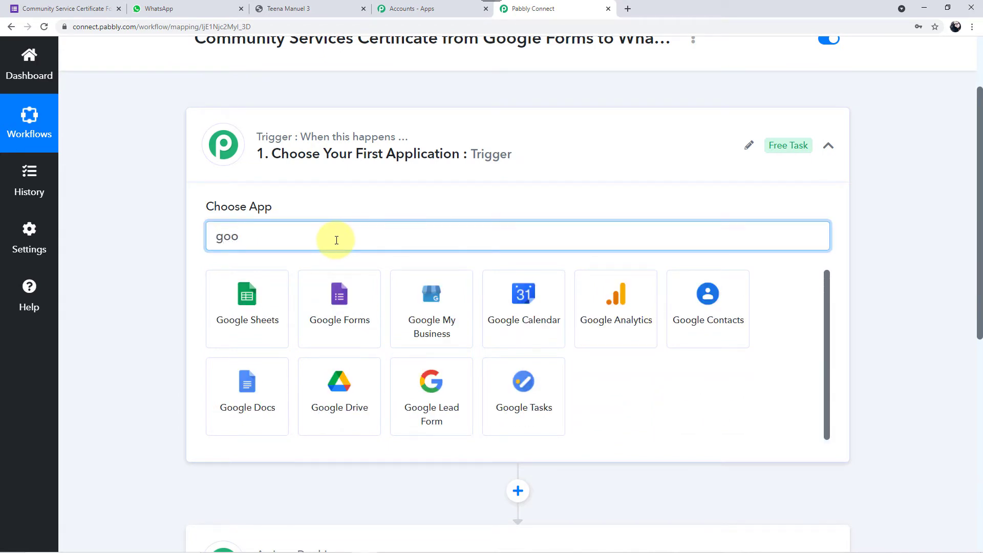
click(327, 301)
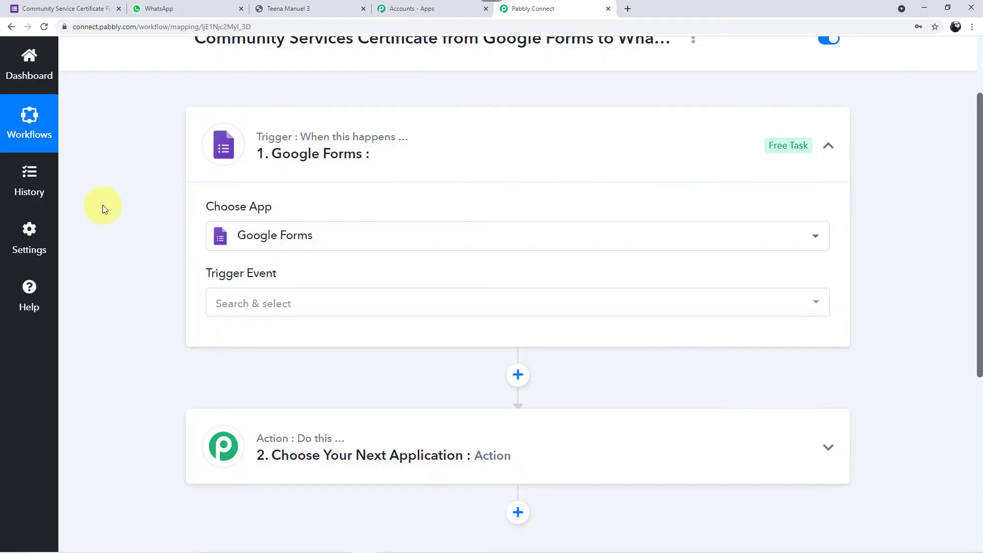
scroll(136, 199, down, 3)
click(325, 152)
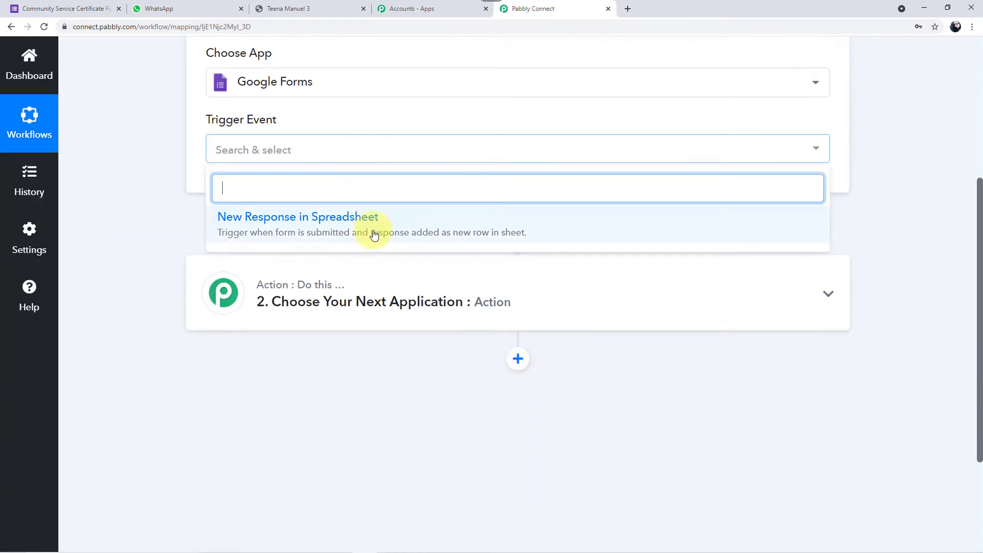
click(346, 224)
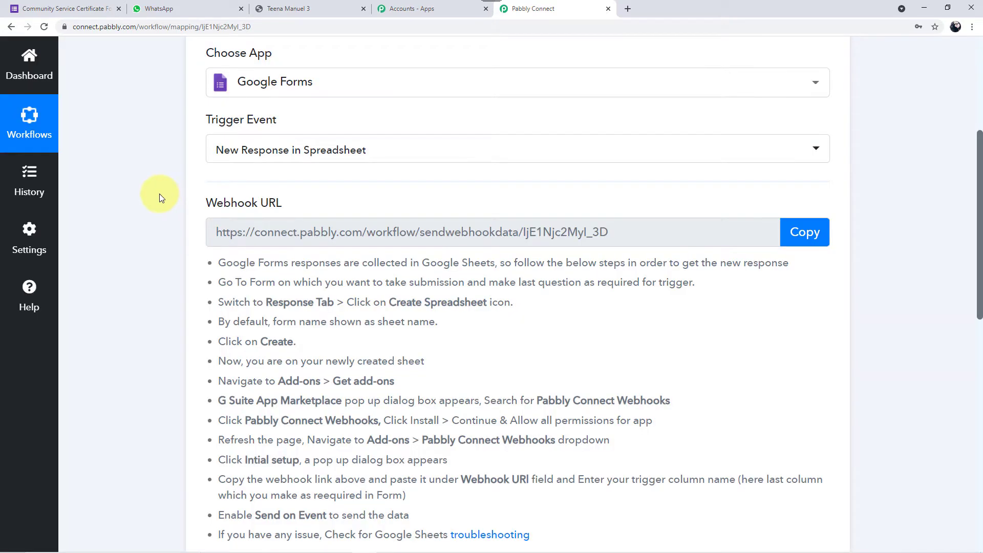
Step: Copy the webhook URL of the Google Forms trigger
mouse_move(255, 212)
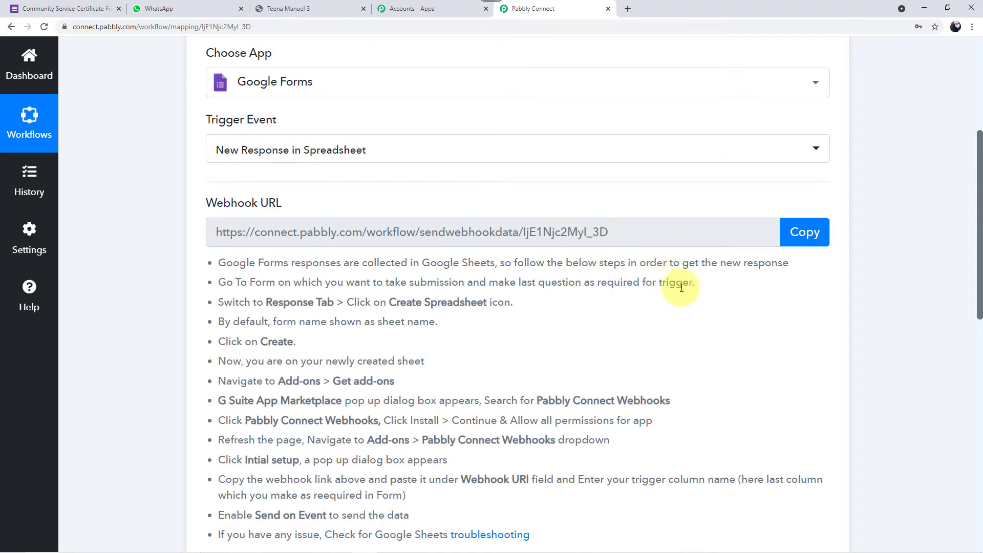
click(801, 241)
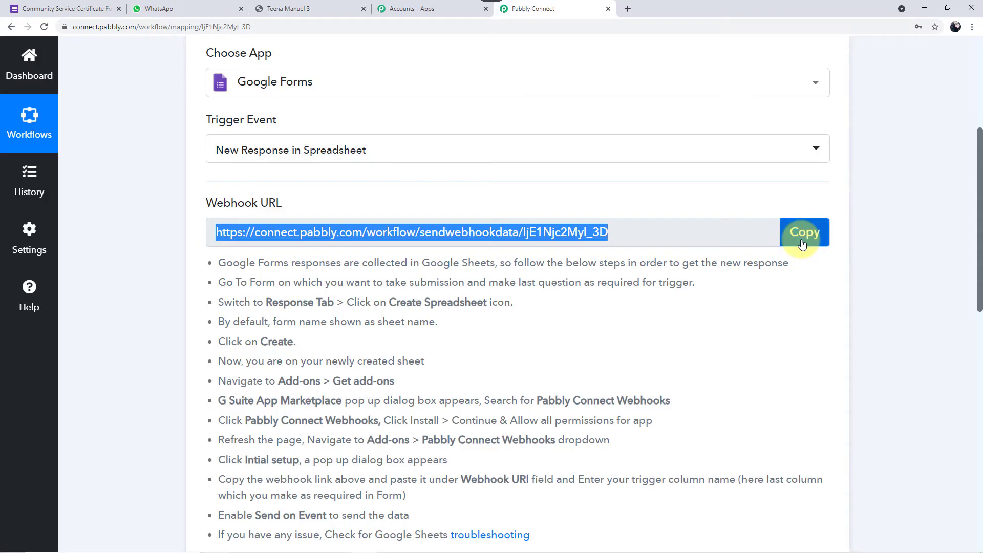
scroll(799, 244, down, 1)
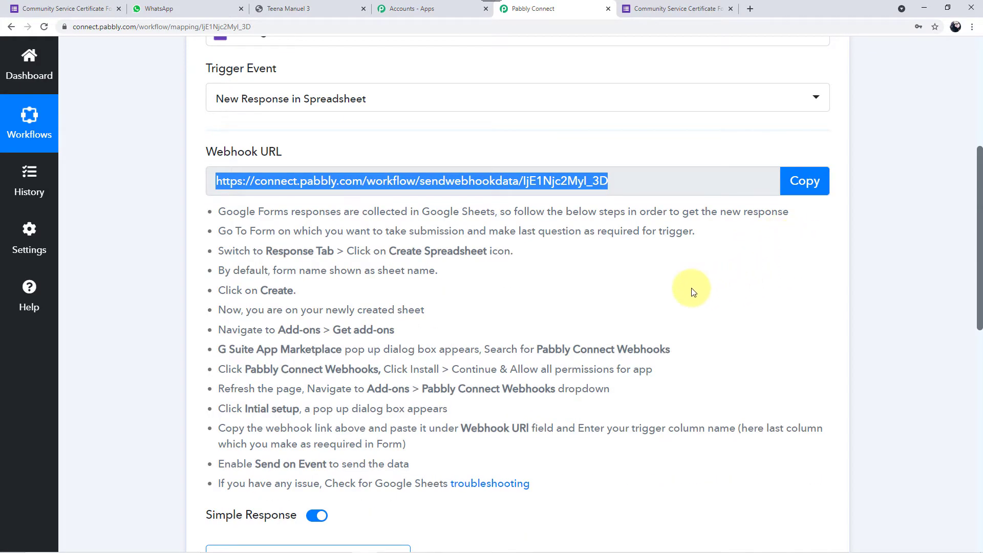
Step: Switch to the Community Service Certificate Form in Google Forms, review its questions and responses, and open the responses in Google Sheets
click(680, 13)
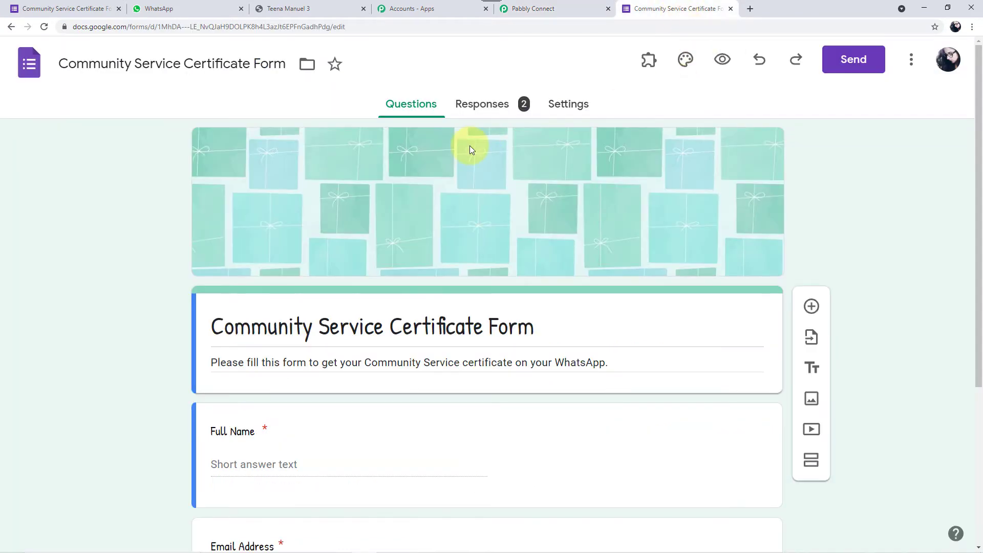
scroll(469, 145, down, 4)
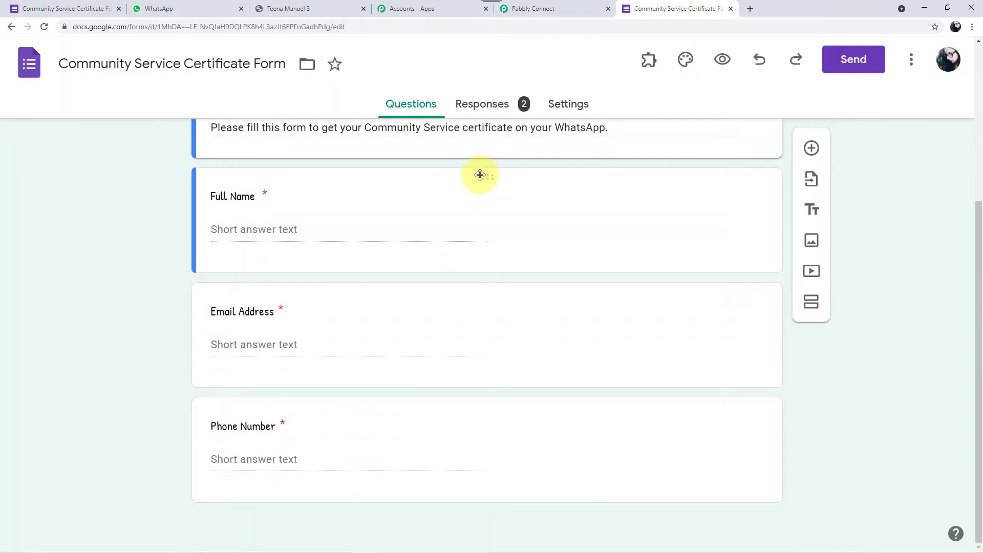
scroll(470, 196, up, 5)
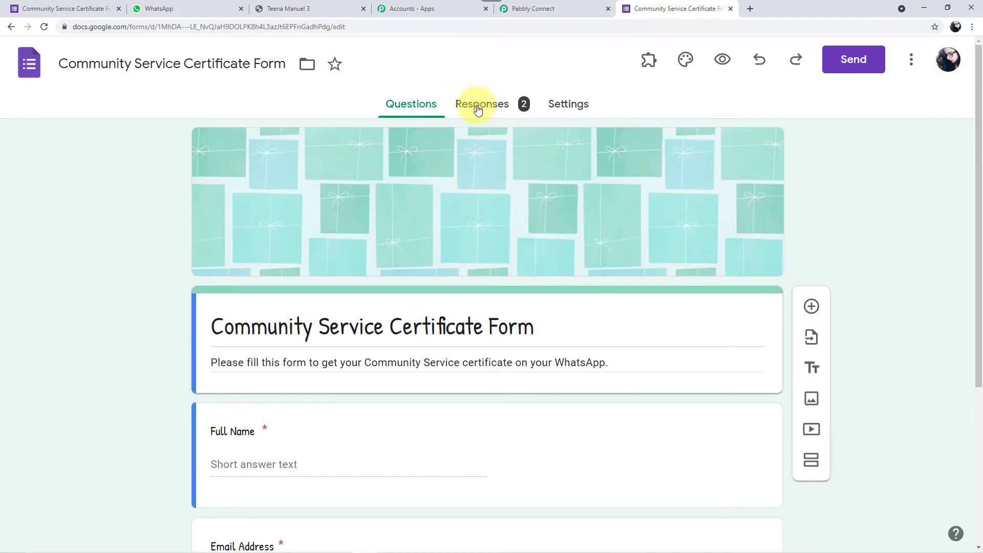
click(478, 110)
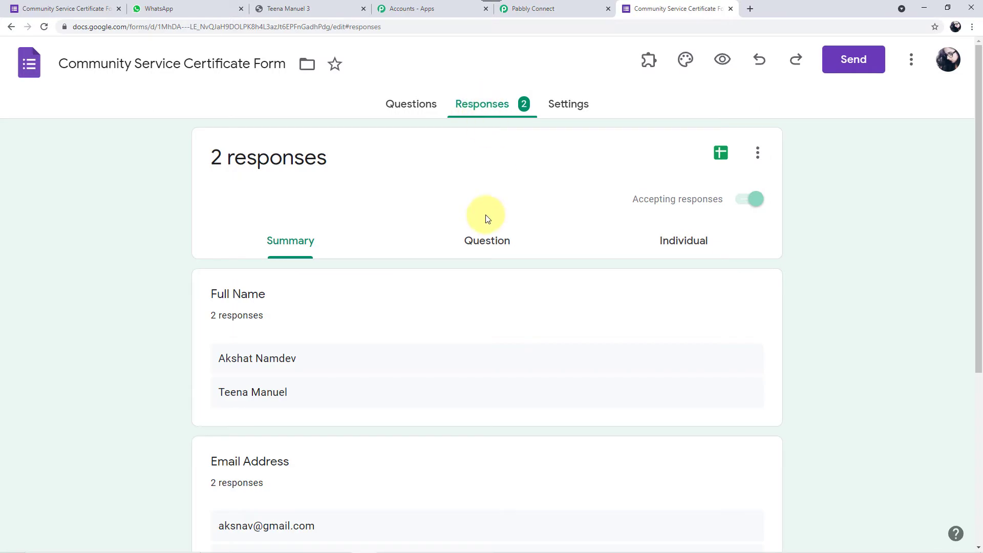
scroll(487, 219, down, 5)
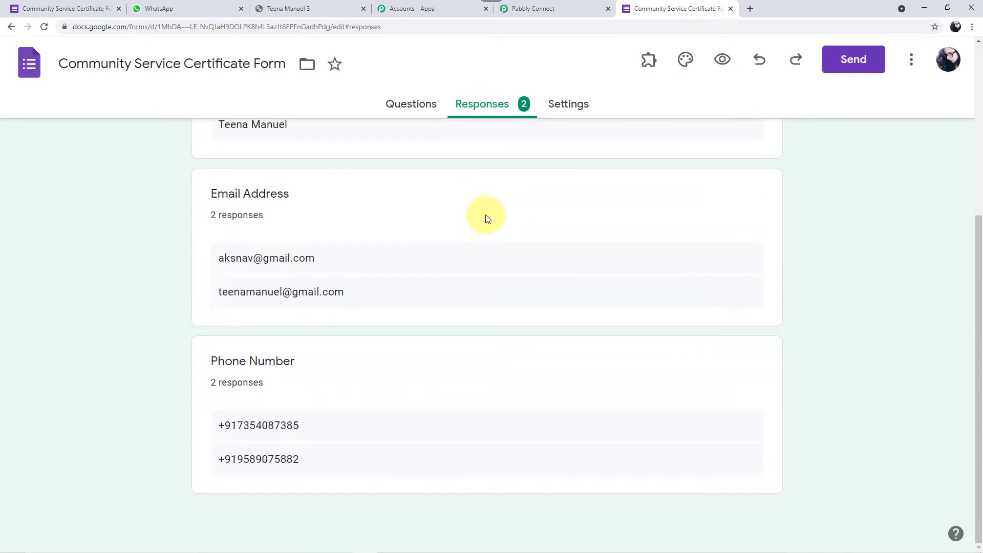
scroll(487, 219, up, 5)
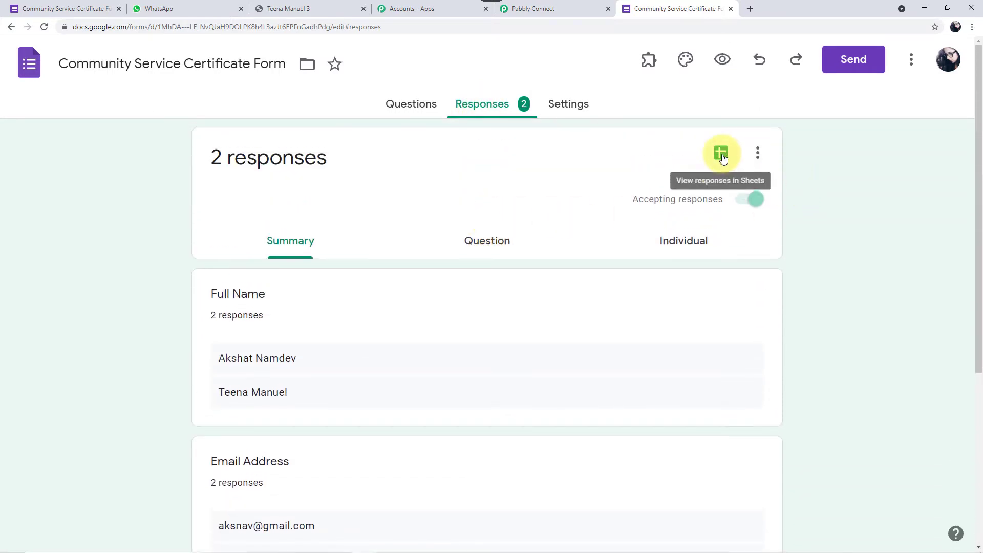
click(721, 155)
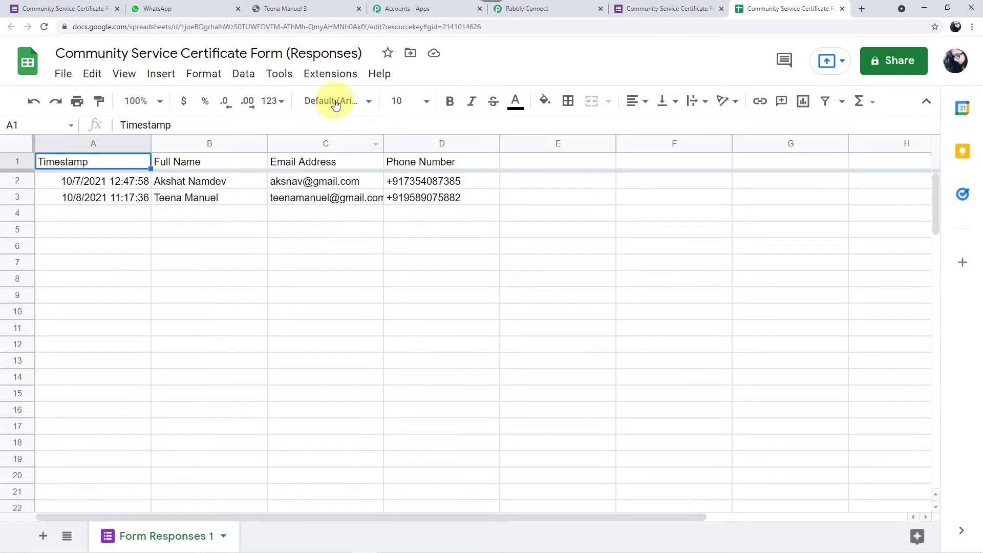
Step: Look up the Pabbly Connect Webhooks add-on in the Google Workspace Marketplace, close the Marketplace, and reload the spreadsheet
click(332, 75)
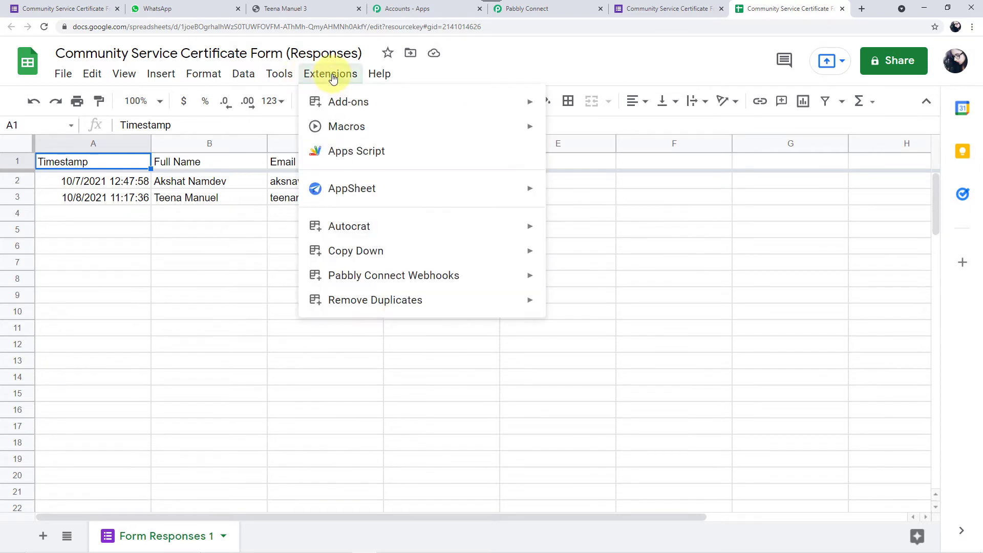
mouse_move(337, 105)
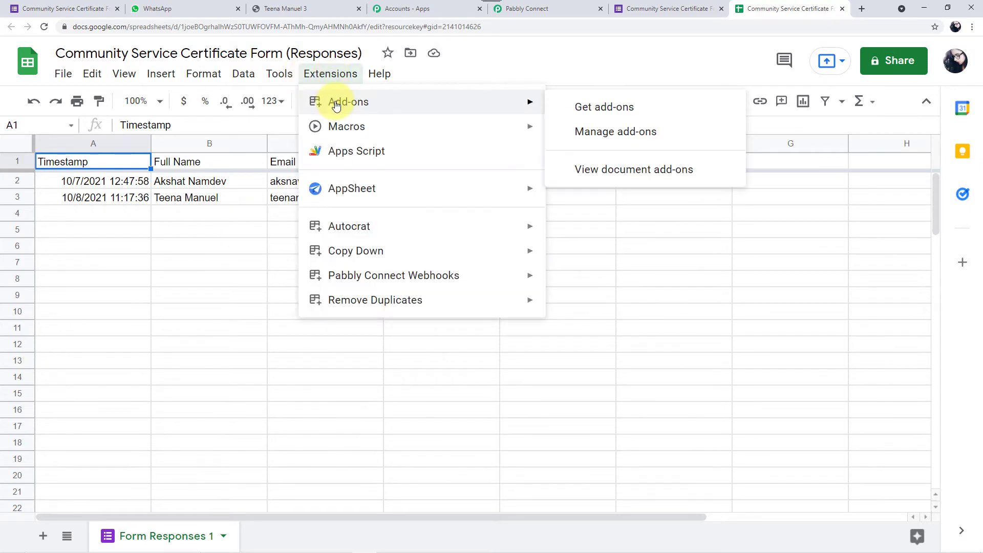
click(599, 110)
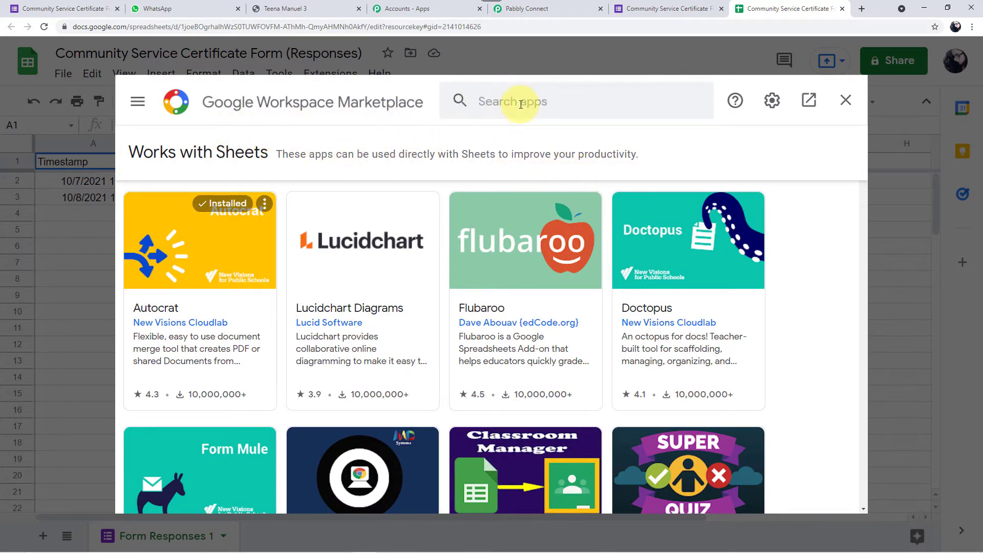
click(520, 105)
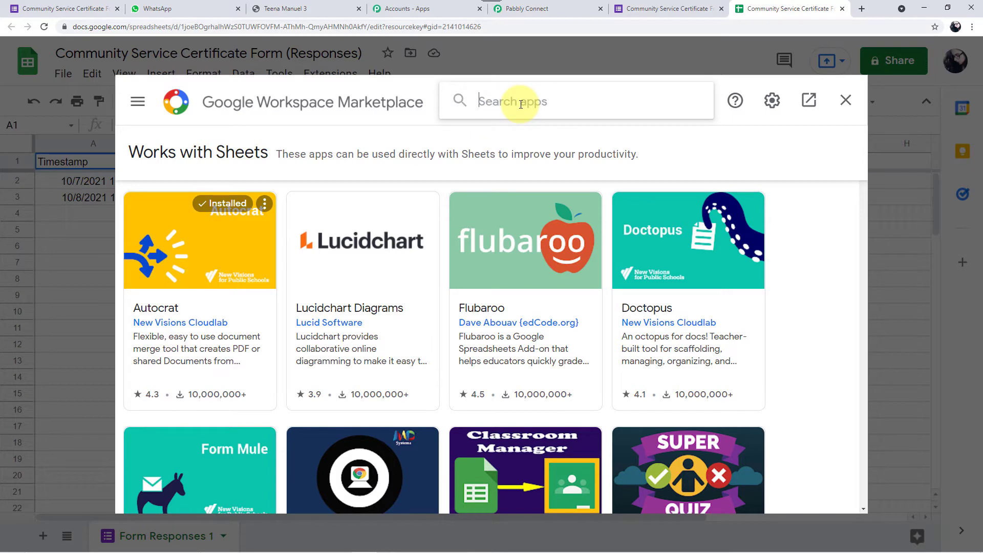
text(pa)
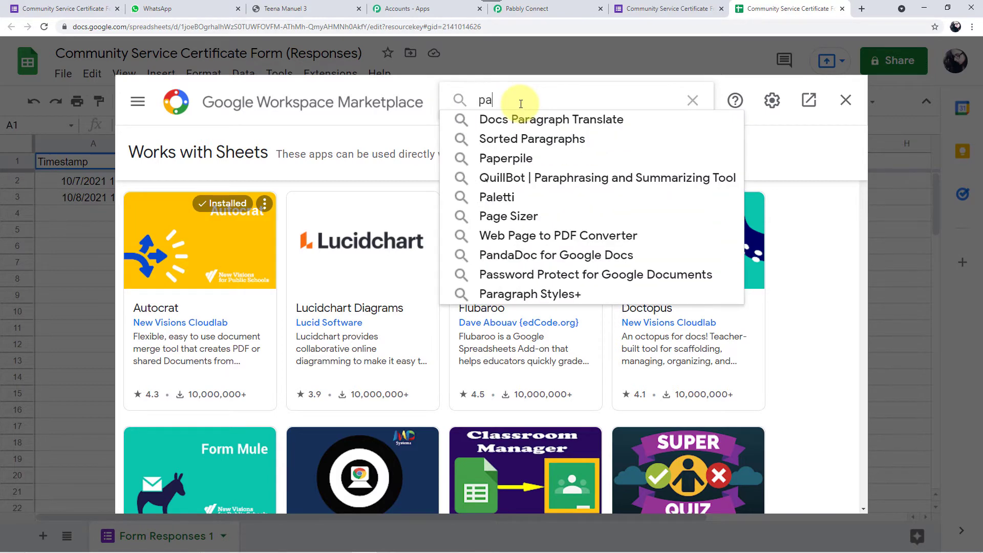
text(bb)
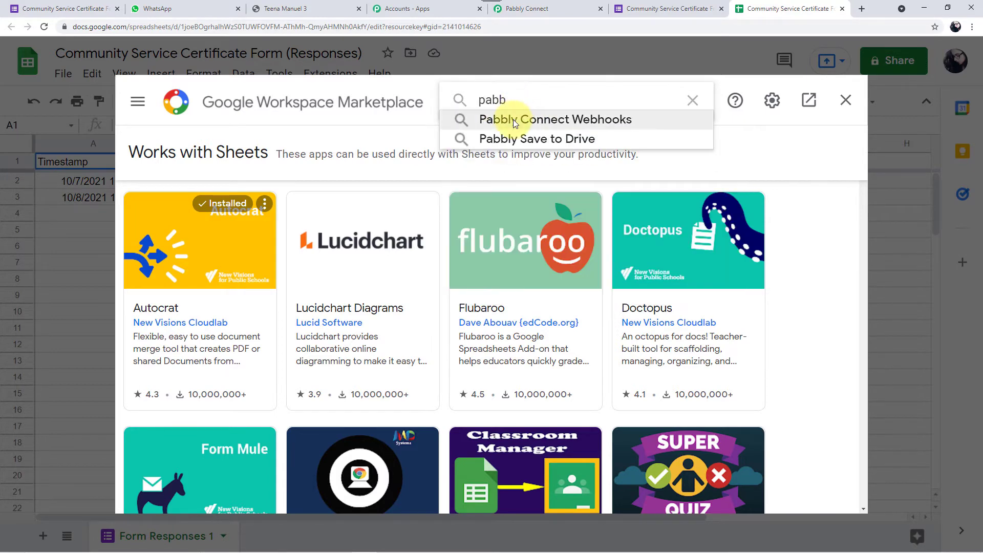
click(513, 119)
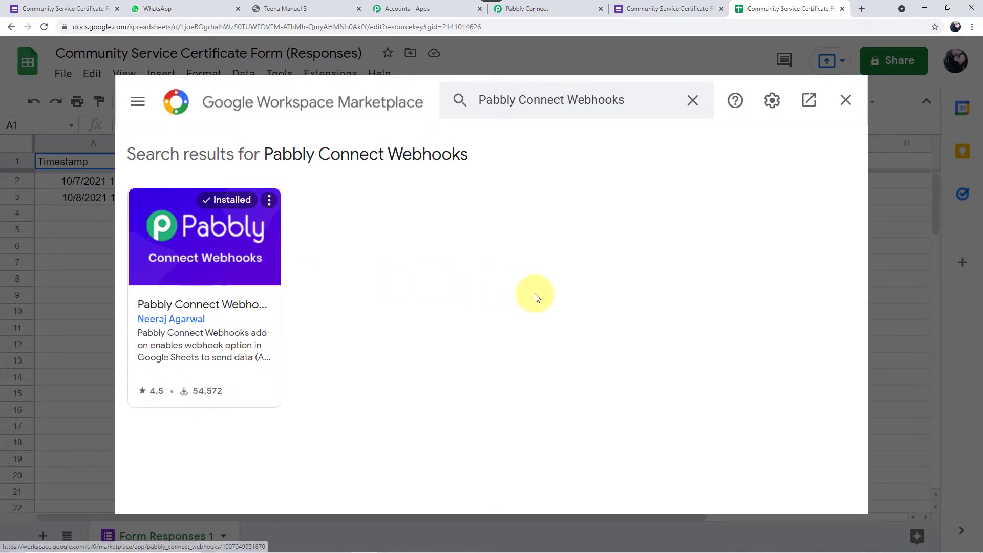
click(846, 102)
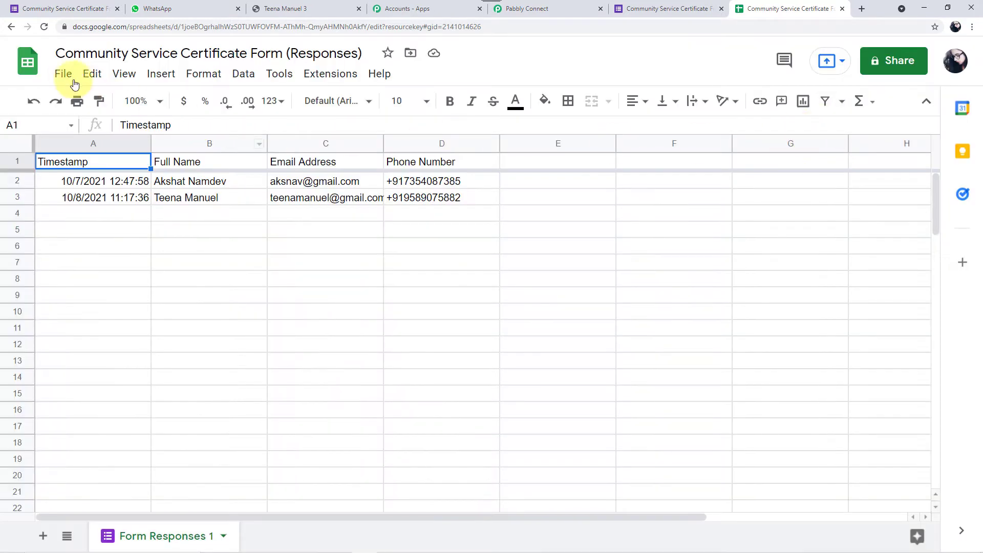
click(47, 24)
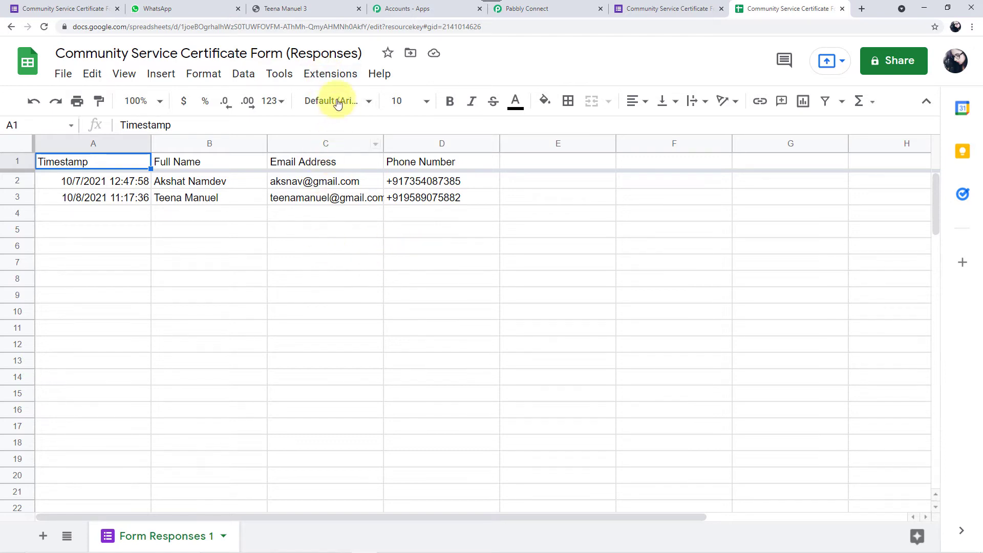
Step: Review the webhook URL and trigger column settings in the Pabbly Connect Webhooks initial setup, and close it
click(326, 82)
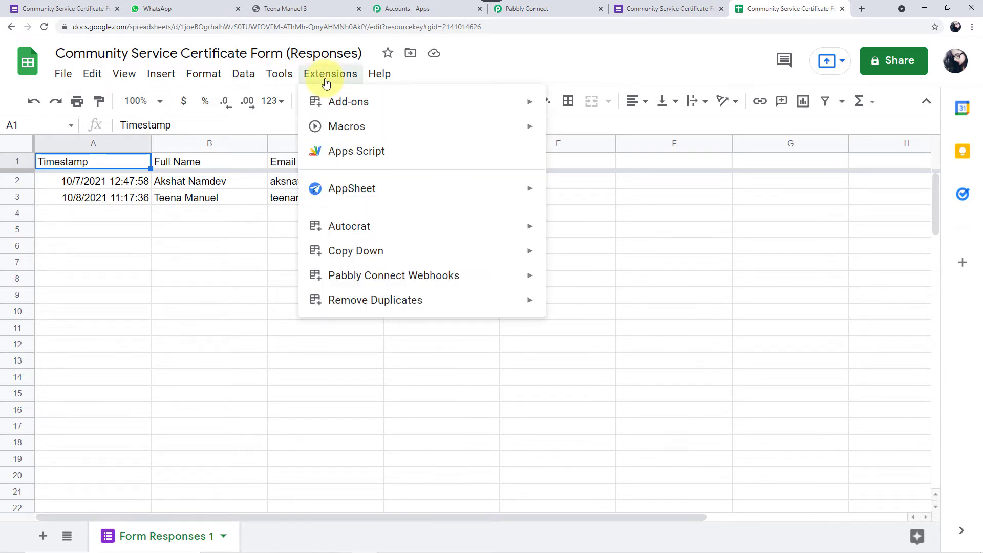
mouse_move(349, 284)
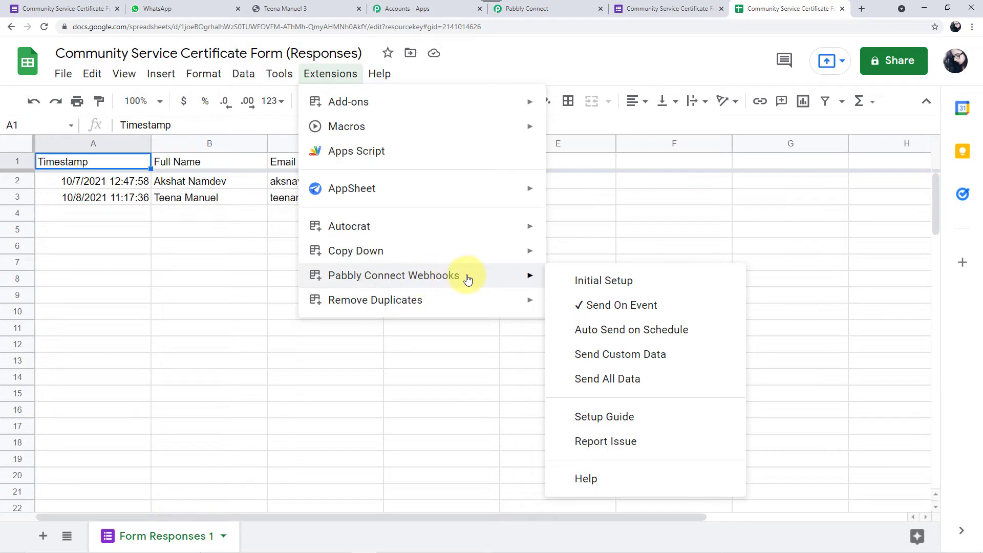
click(601, 289)
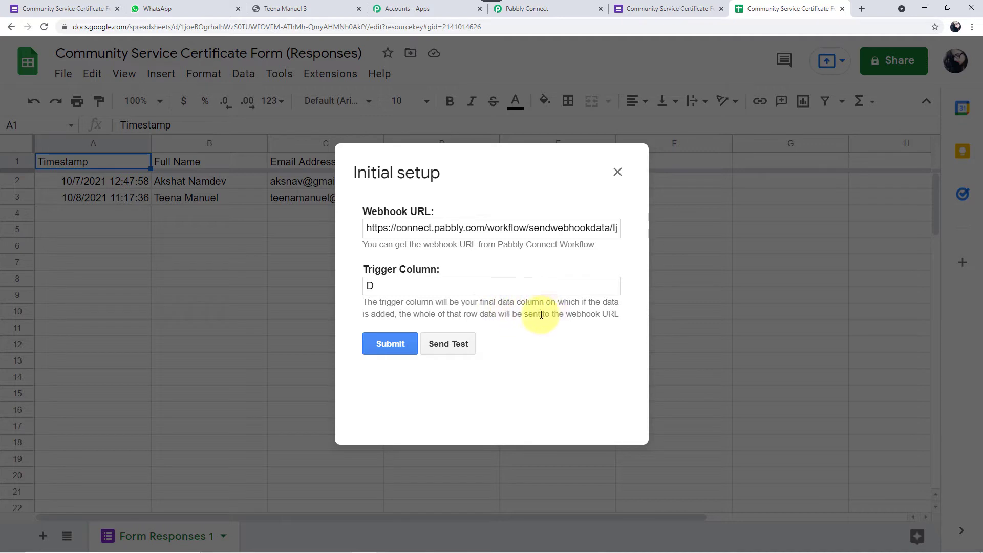
click(617, 174)
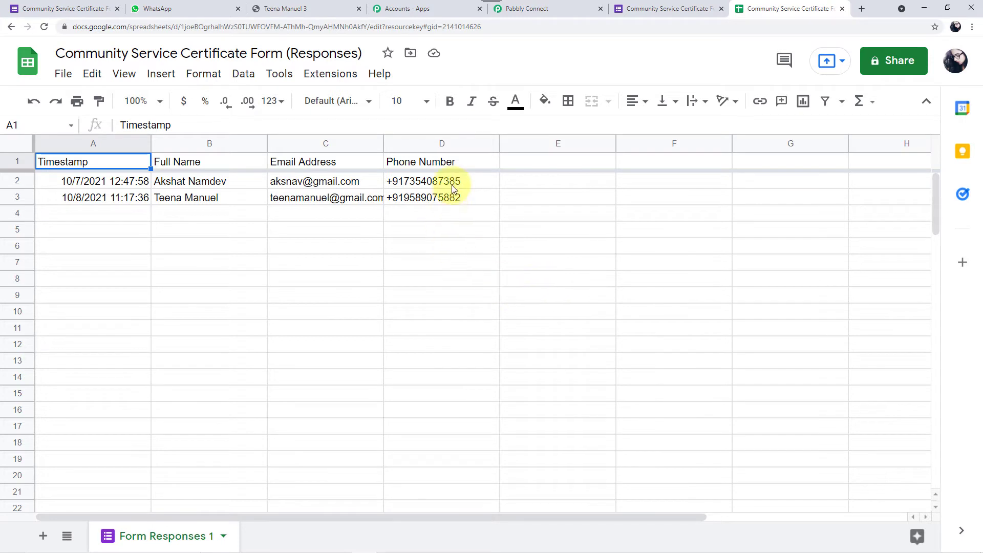
Step: Reopen the Pabbly Connect Webhooks initial setup and clear its existing webhook URL
click(332, 74)
mouse_move(445, 275)
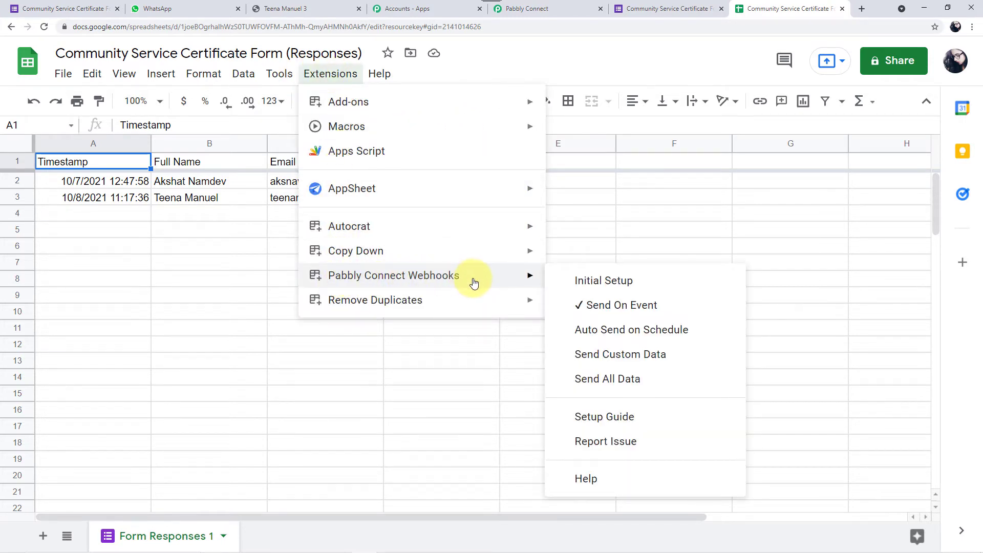
click(577, 280)
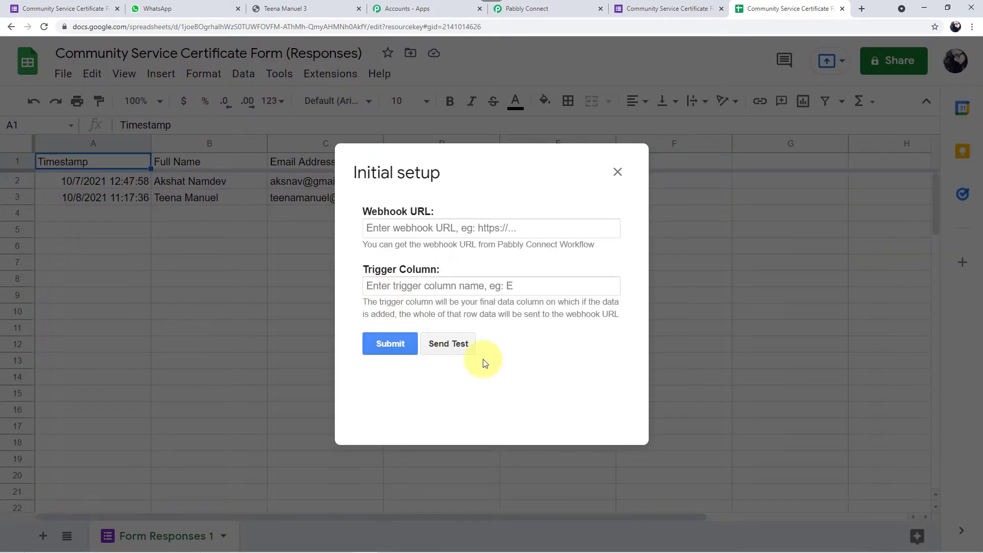
click(434, 286)
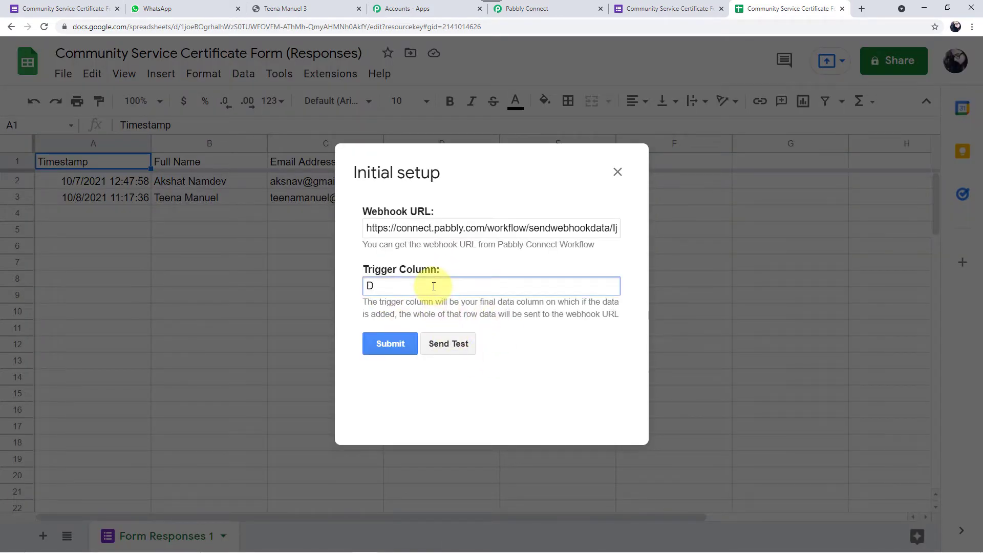
click(433, 232)
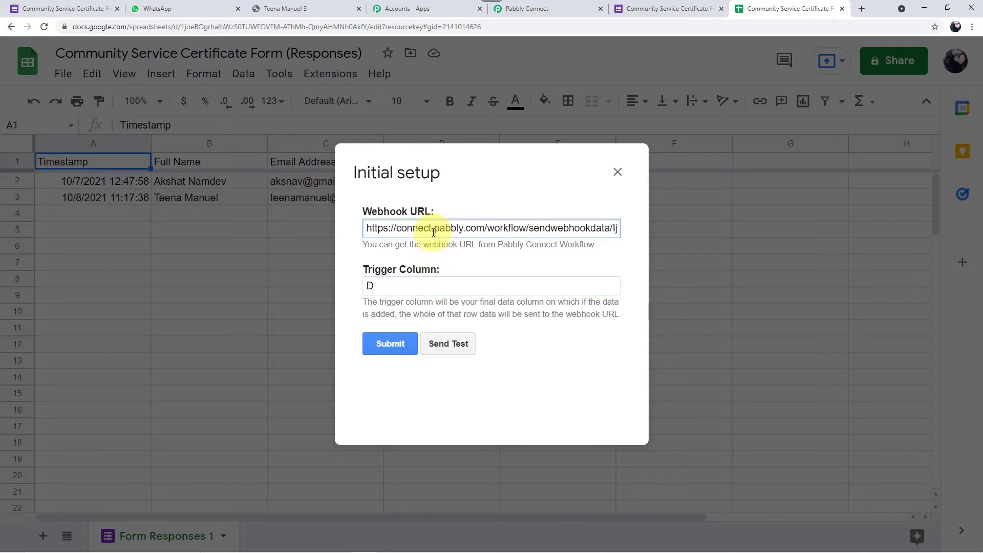
key(ctrl+a)
key(BackSpace)
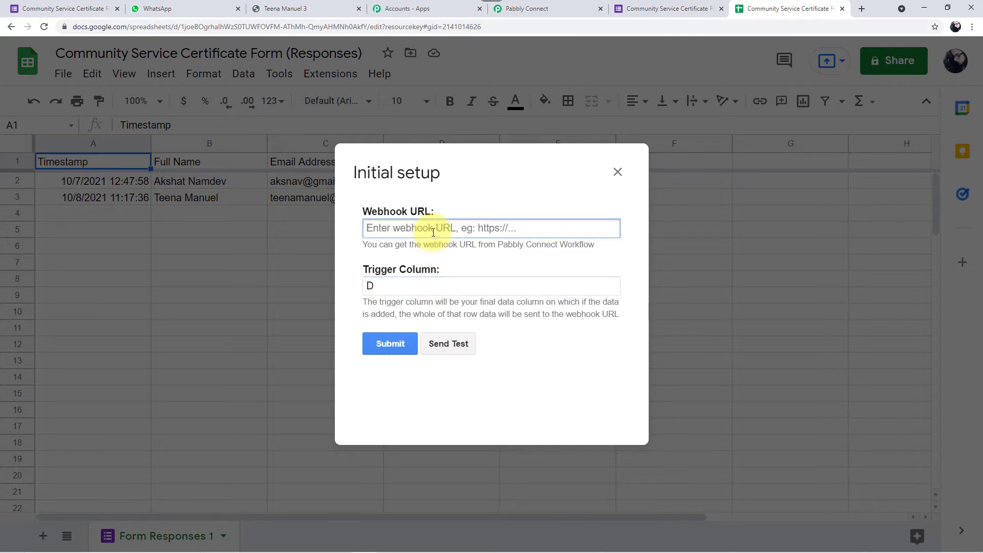
Step: Copy the Google Forms trigger's webhook URL from Pabbly Connect and paste it into the initial setup in Google Sheets
click(536, 8)
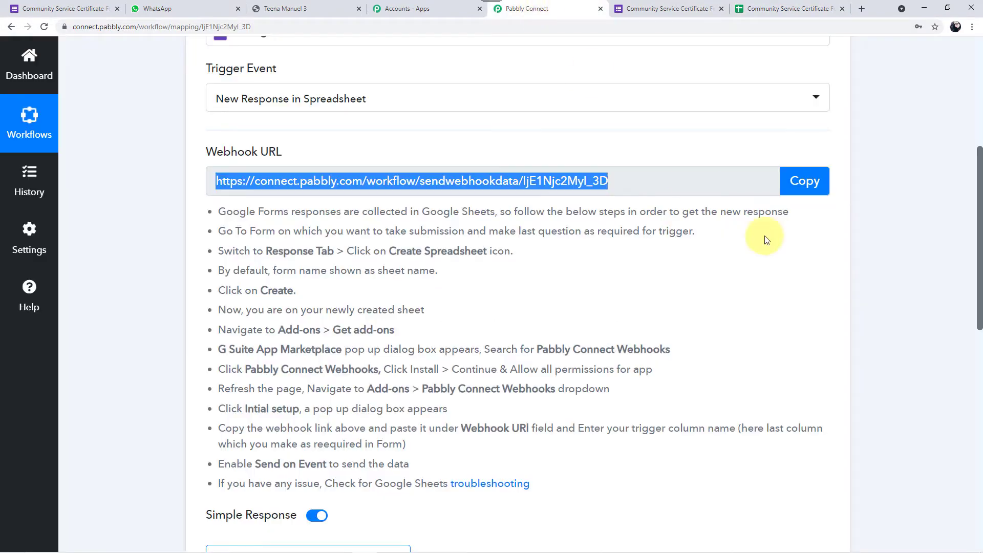
click(815, 182)
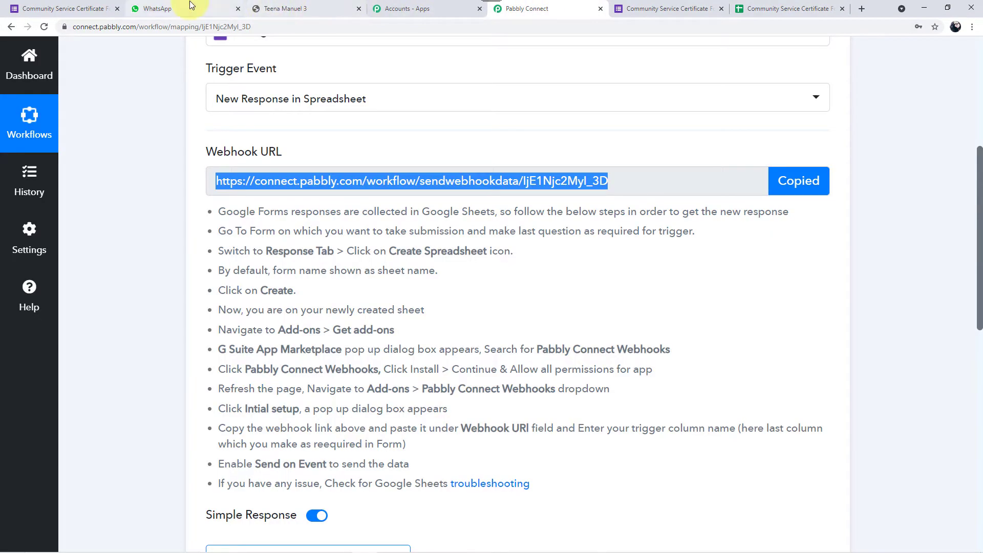
click(658, 9)
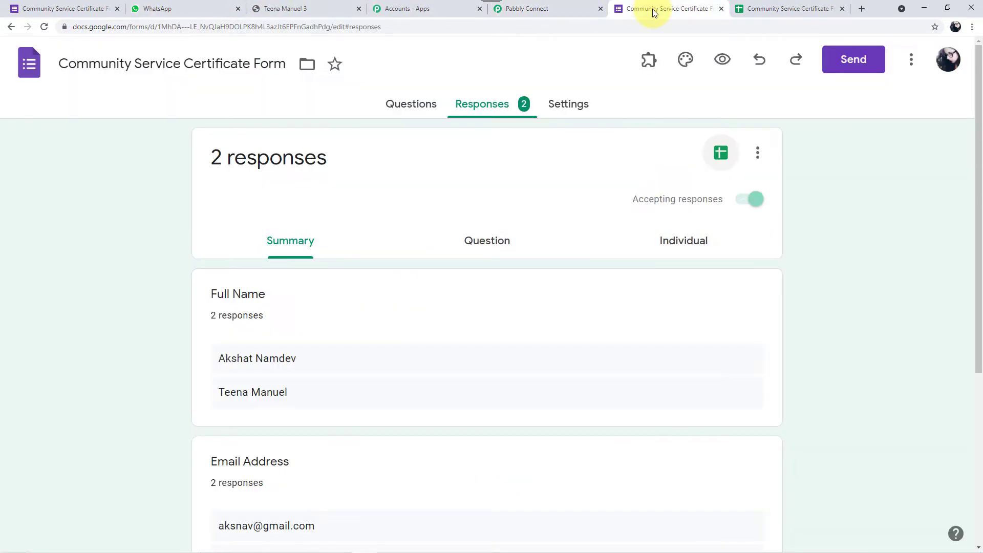
click(805, 10)
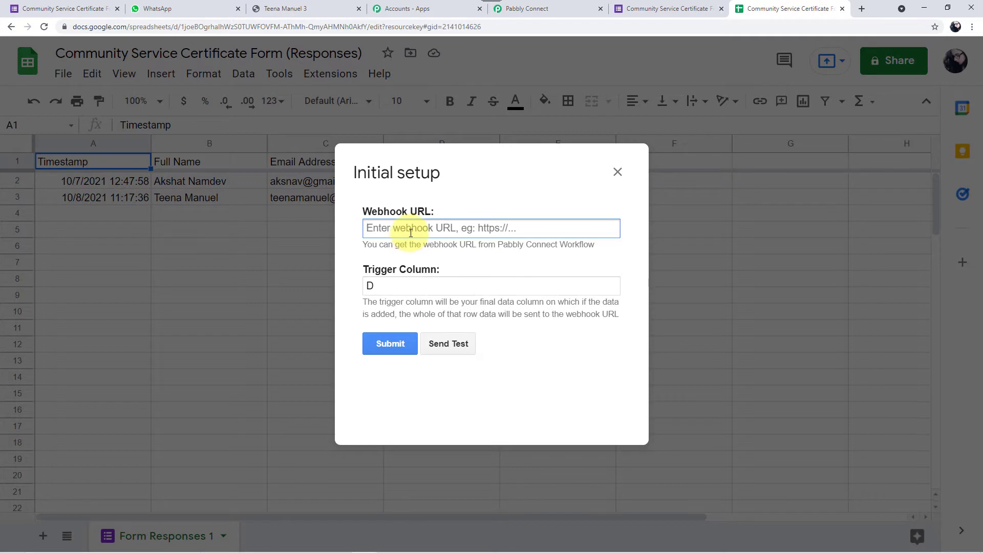
click(411, 233)
key(ctrl+v)
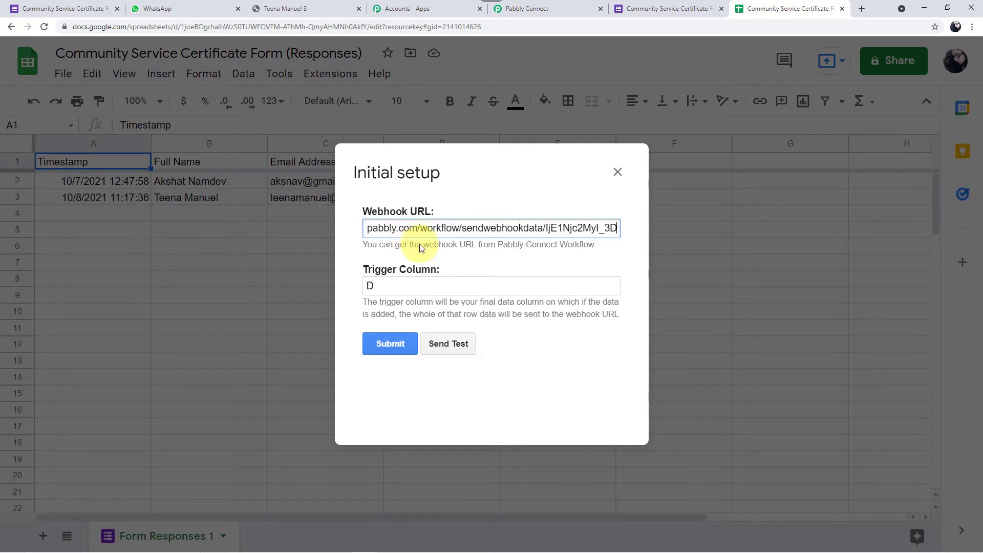
click(457, 284)
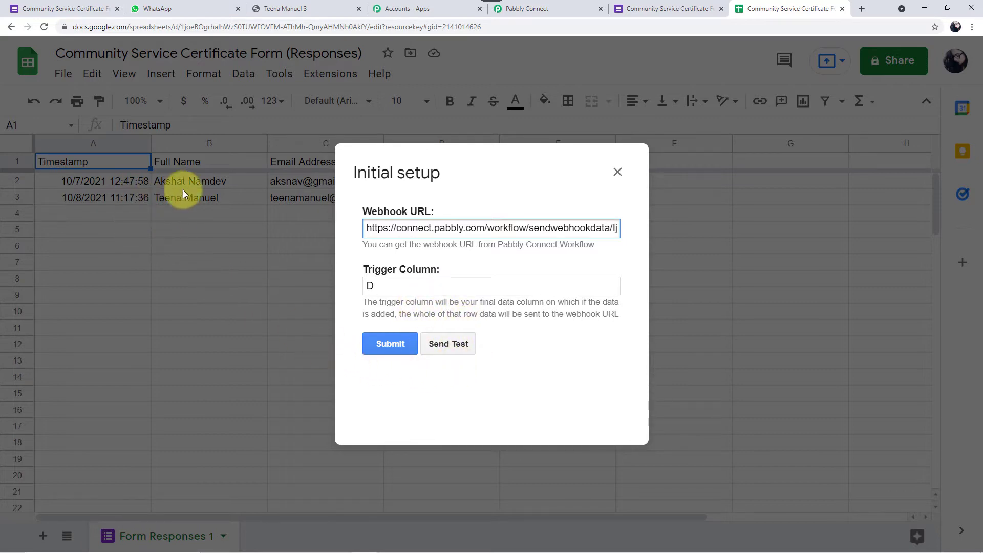
Step: Check in Pabbly Connect that the trigger is waiting for a webhook response, and send test data from the initial setup in Google Sheets
click(535, 7)
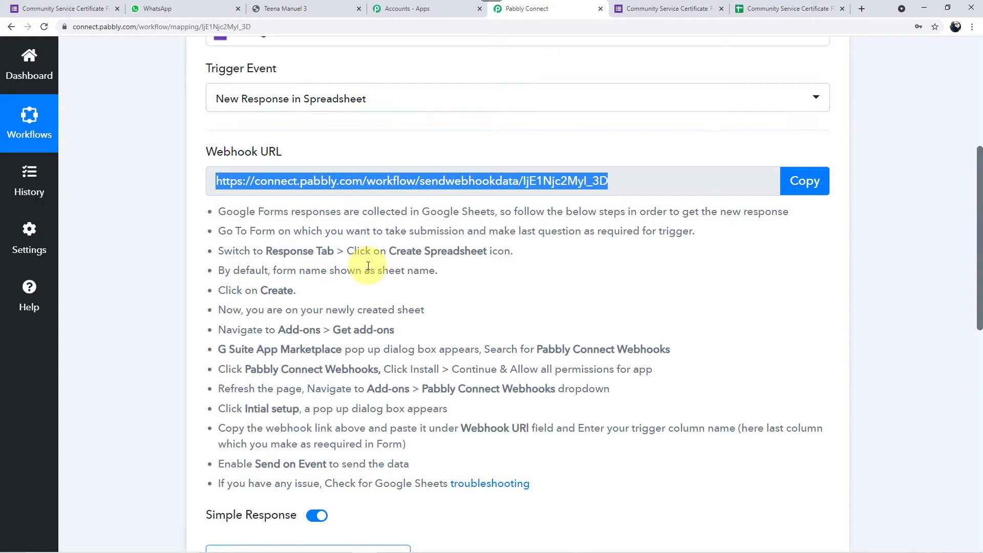
scroll(368, 266, down, 6)
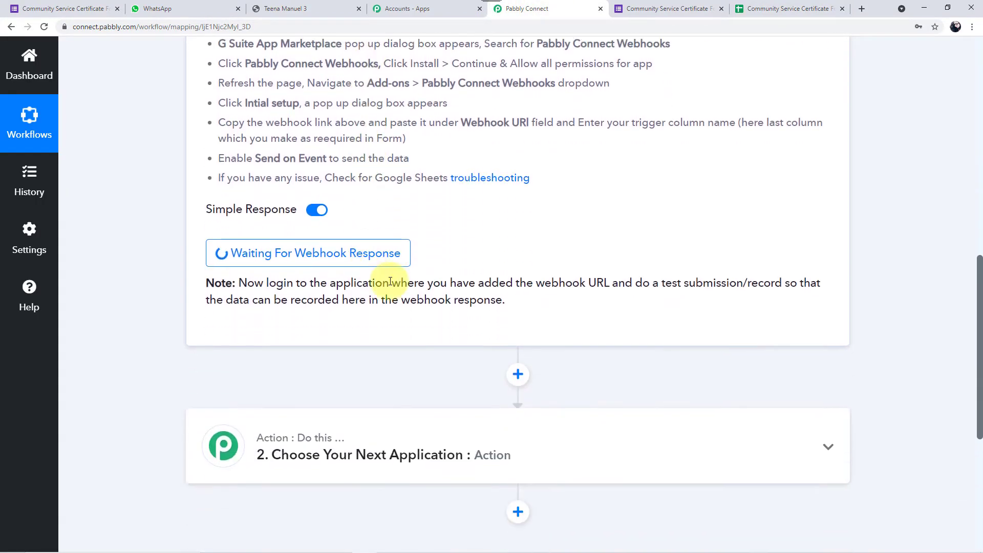
click(281, 250)
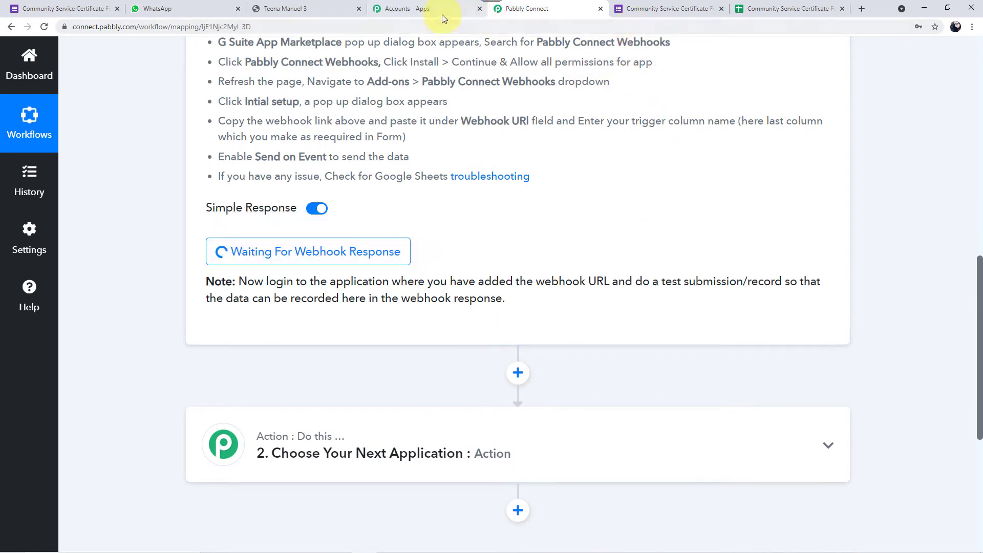
click(763, 11)
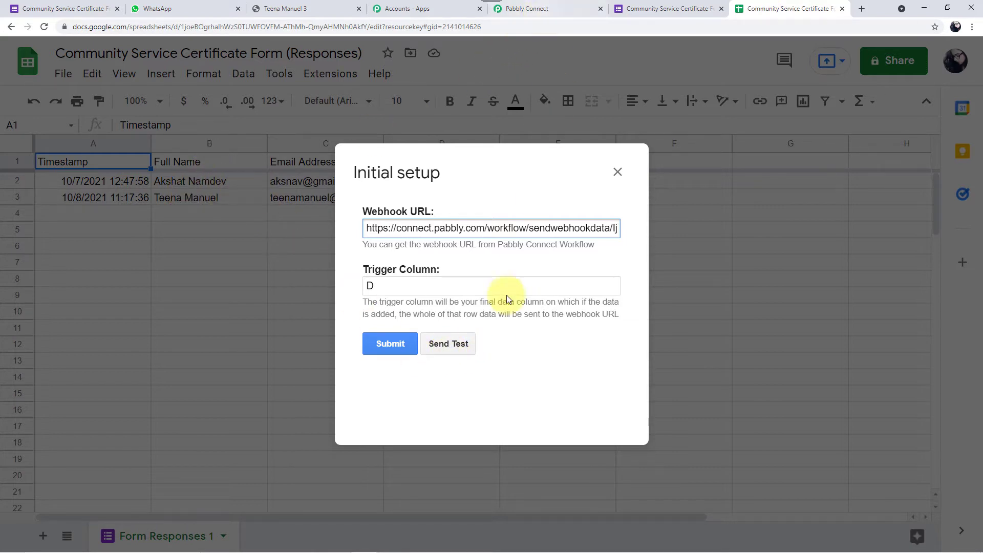
click(450, 348)
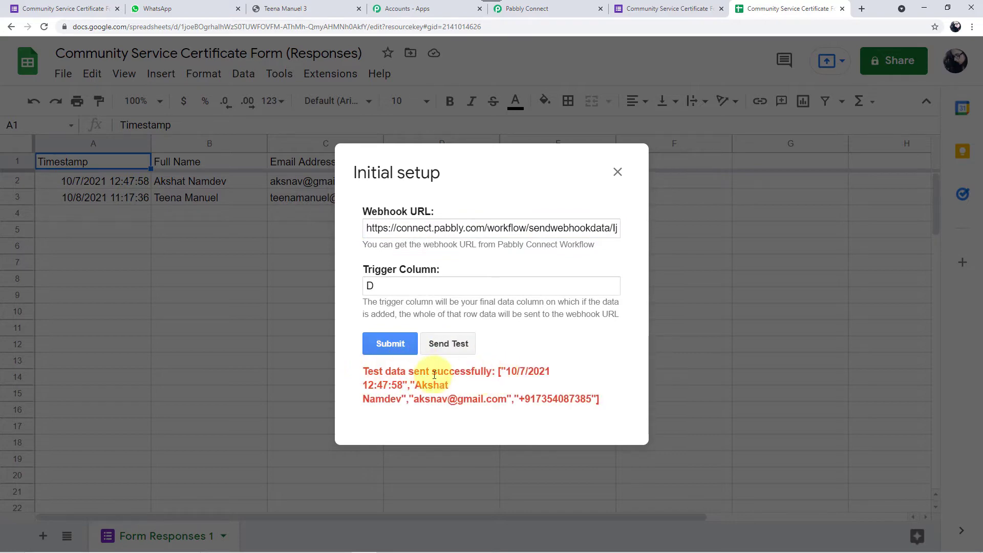
Step: Switch to Pabbly Connect and examine the form fields received in the trigger's webhook response
click(526, 9)
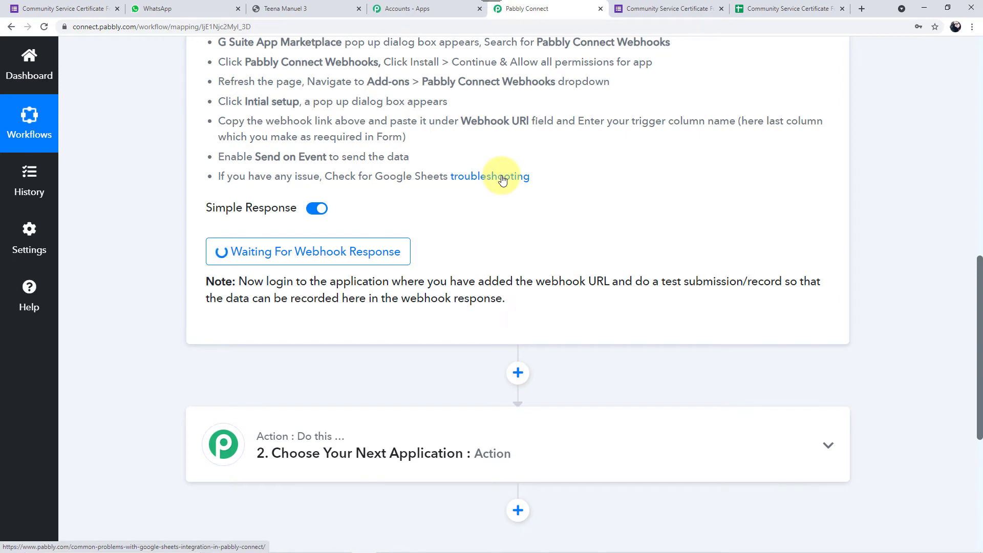
scroll(503, 178, down, 4)
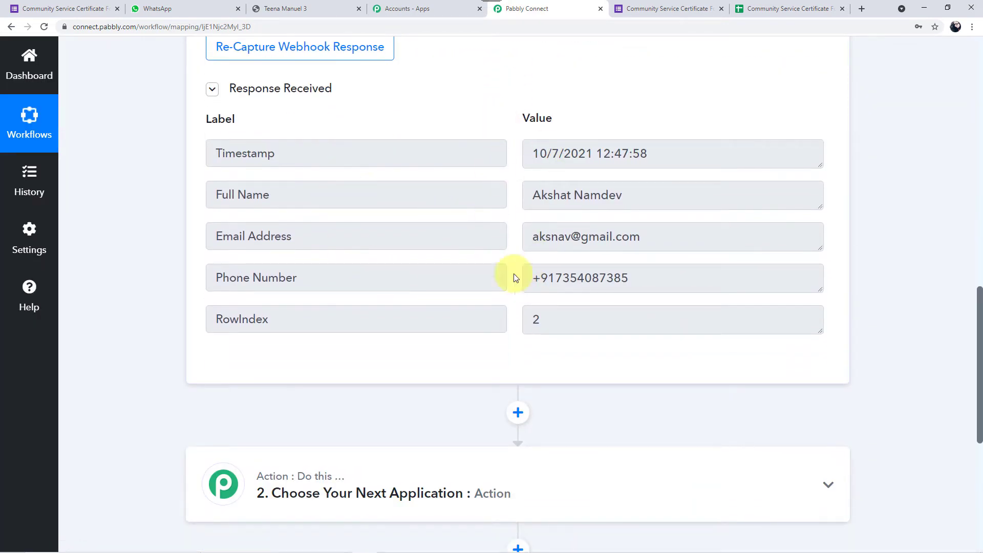
scroll(523, 293, down, 1)
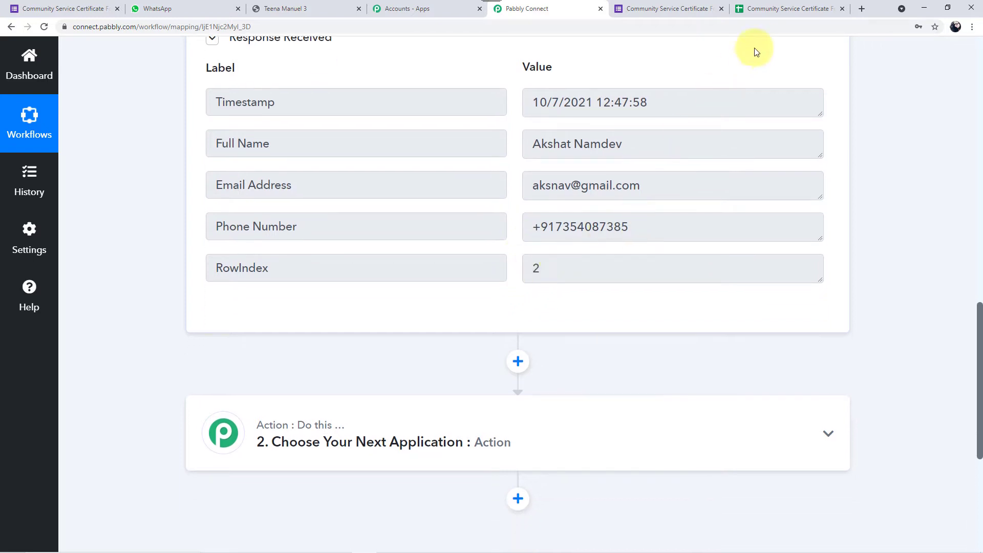
Step: Submit the Pabbly Connect Webhooks initial setup in Google Sheets and check that Send On Event is enabled
click(764, 9)
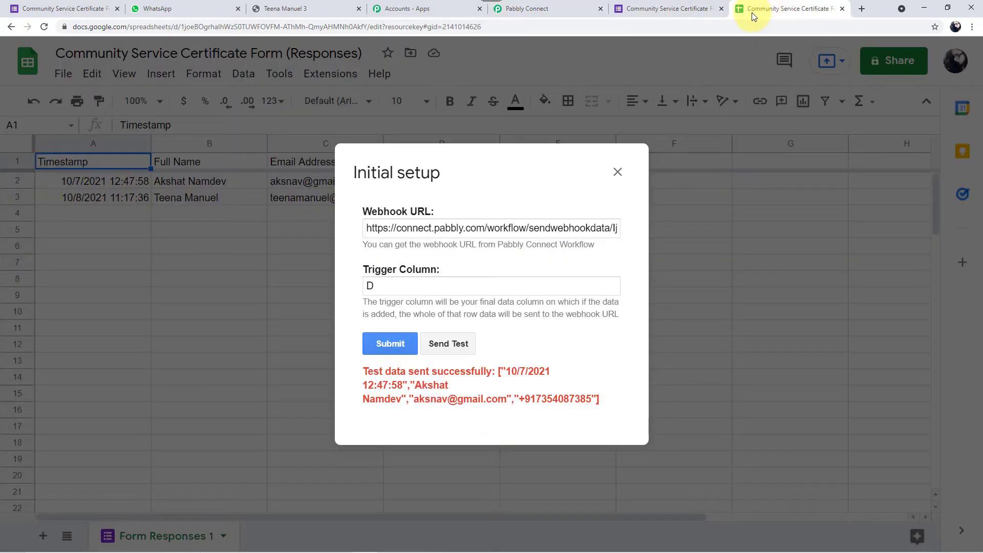
click(389, 343)
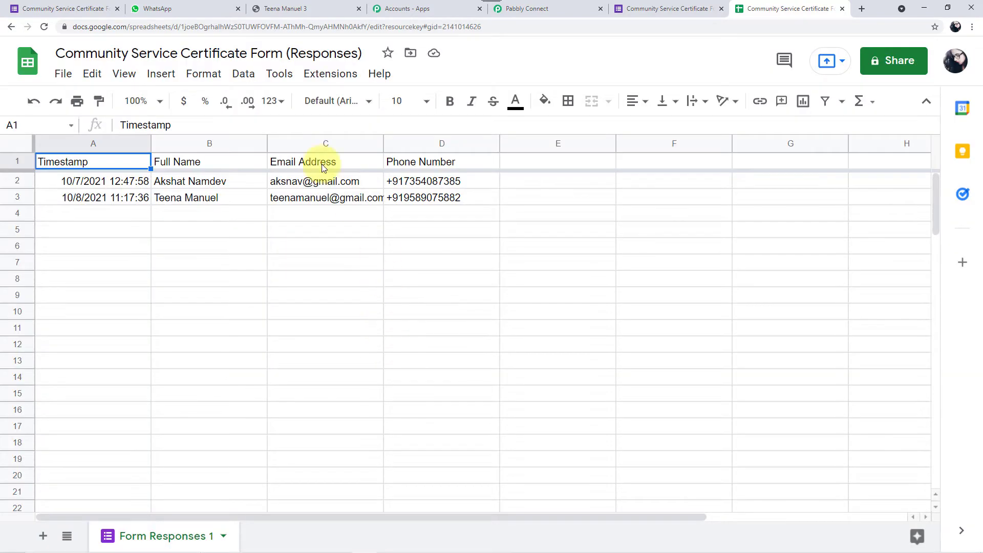
click(321, 78)
mouse_move(328, 279)
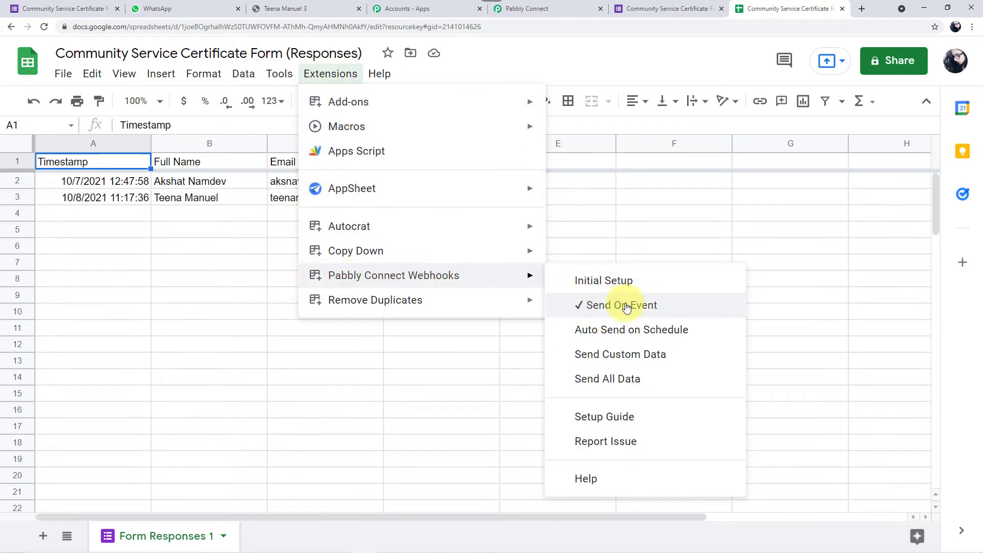
click(497, 334)
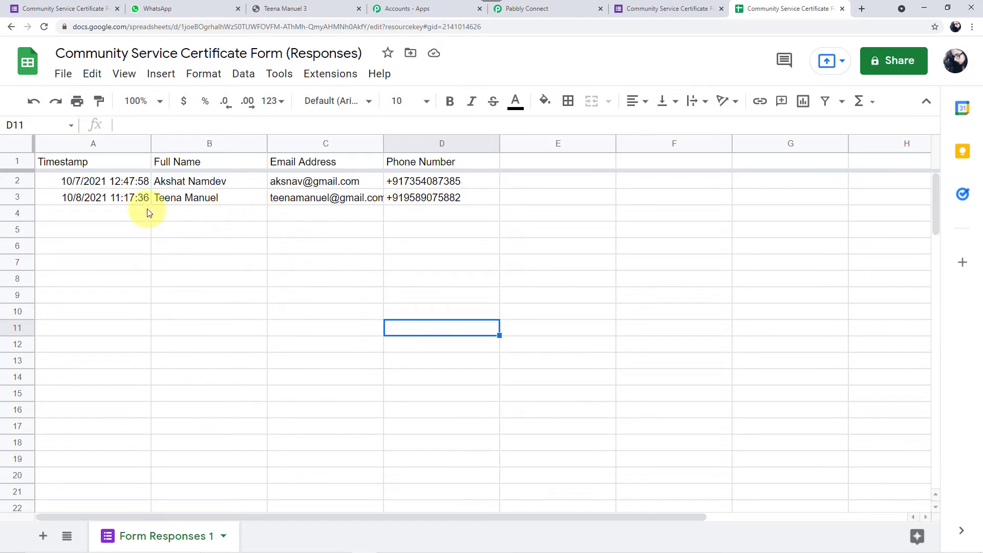
Step: Switch to Pabbly Connect and choose Date/Time Formatter as the app for the second workflow step
click(531, 16)
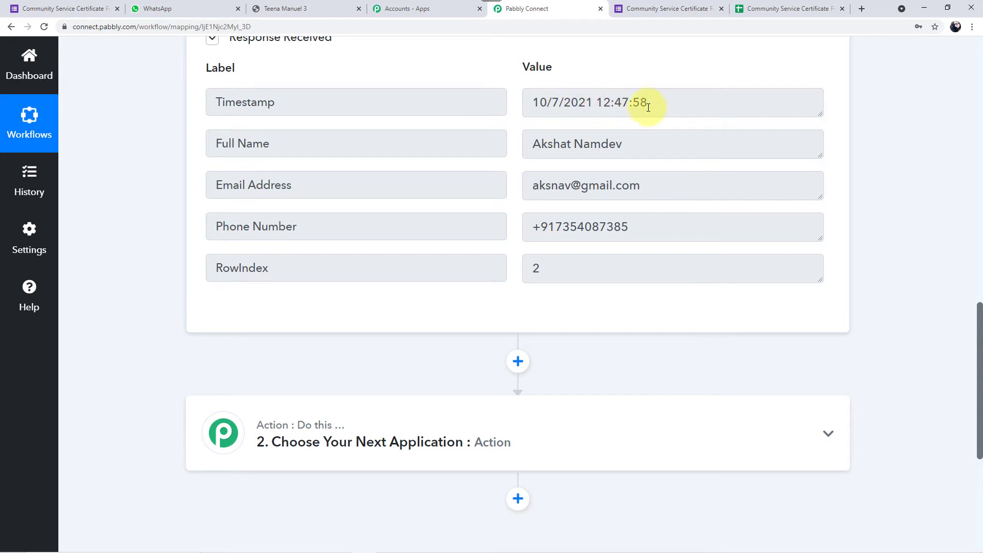
scroll(406, 235, down, 3)
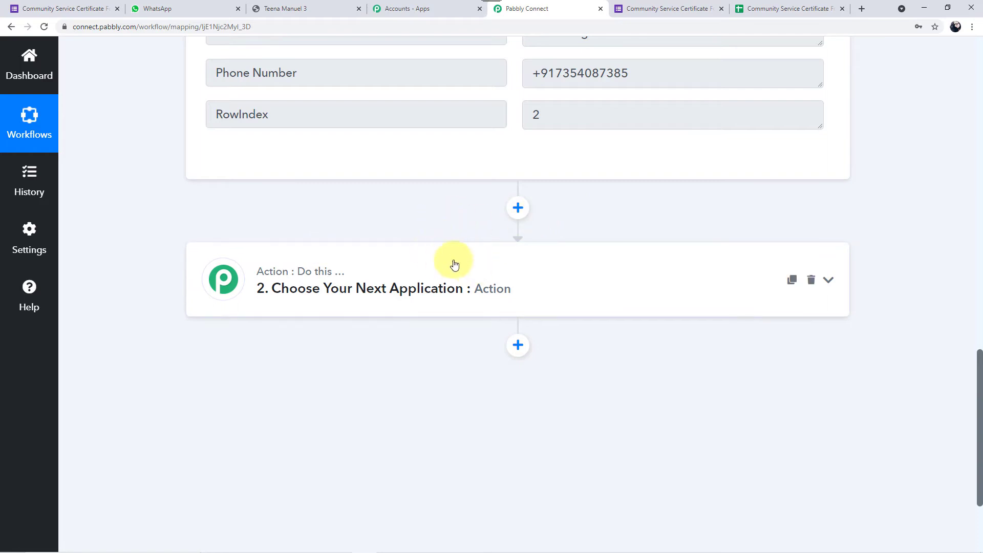
click(432, 264)
scroll(433, 264, down, 4)
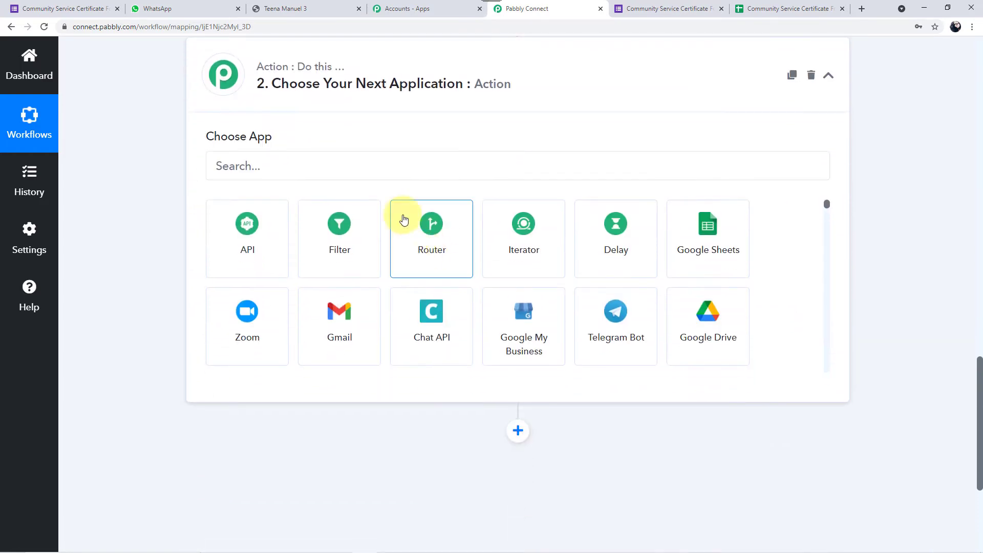
click(378, 164)
text(d)
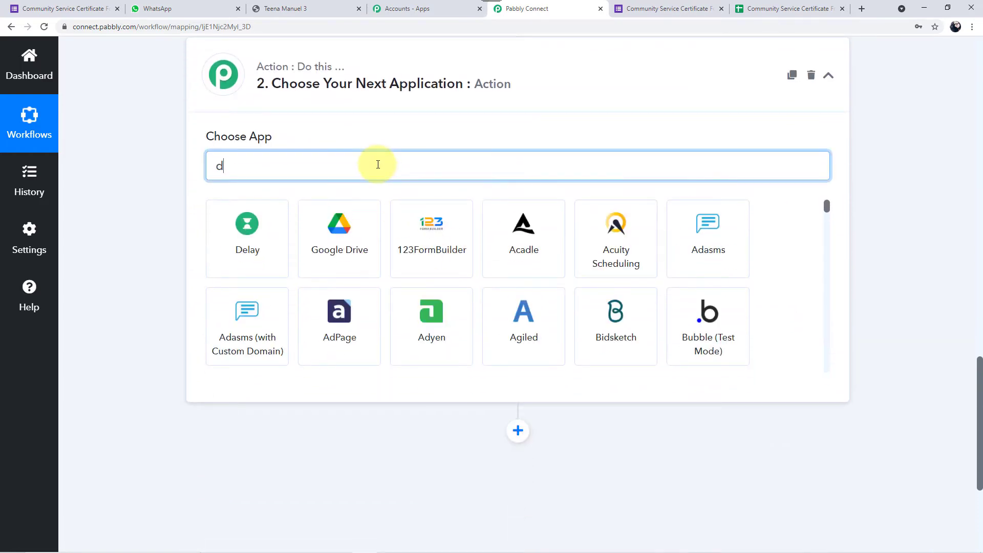
text(ate)
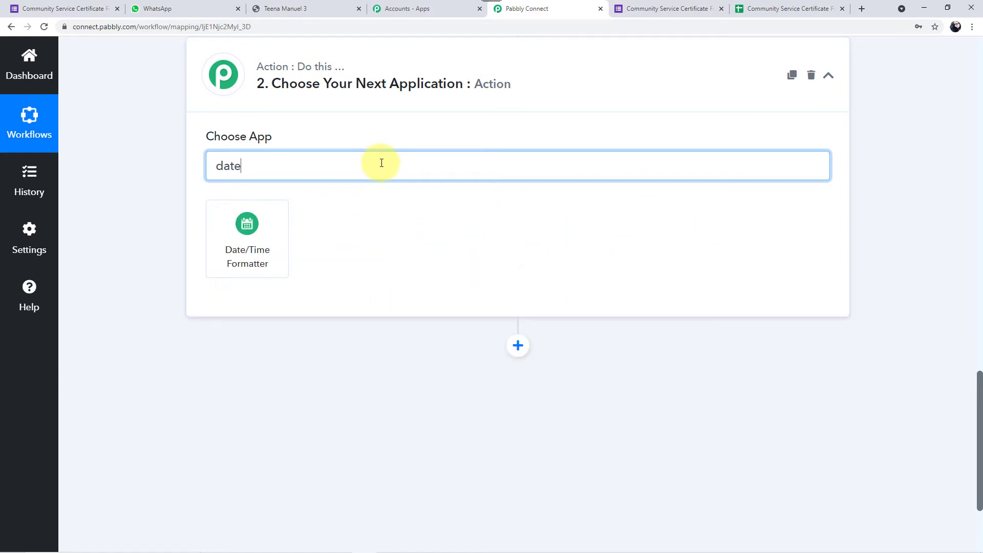
click(257, 226)
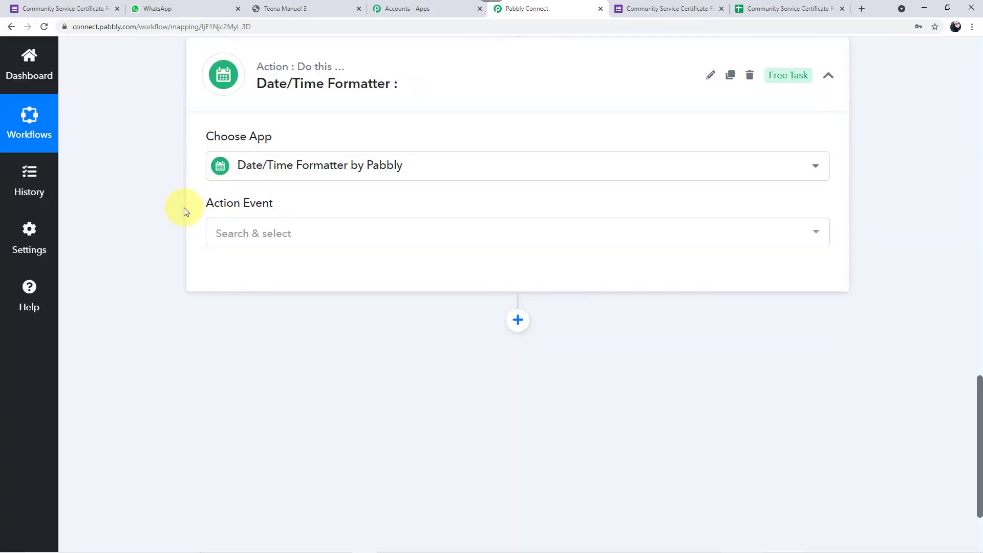
Step: Set the Date/Time Formatter's action event to Format Date Only and connect it
click(348, 240)
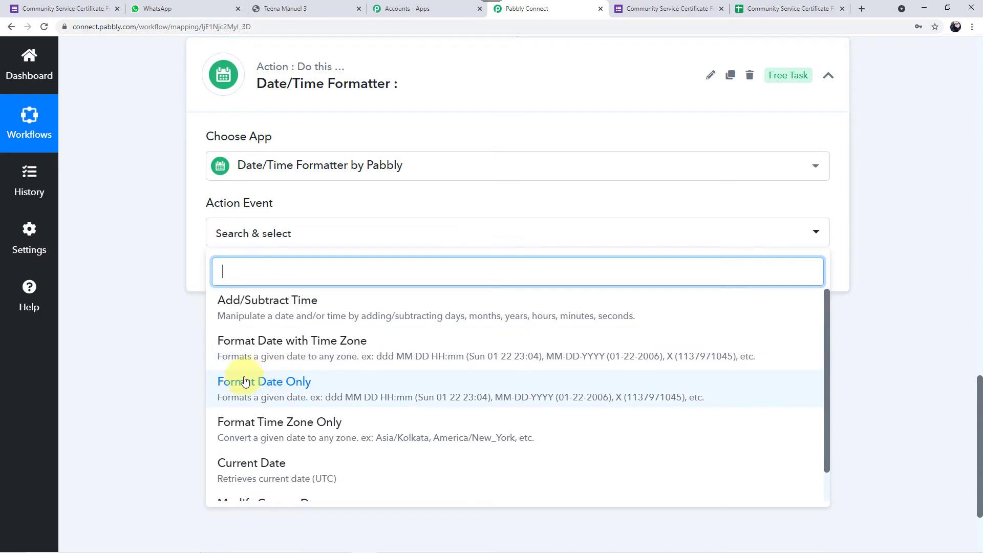
click(300, 392)
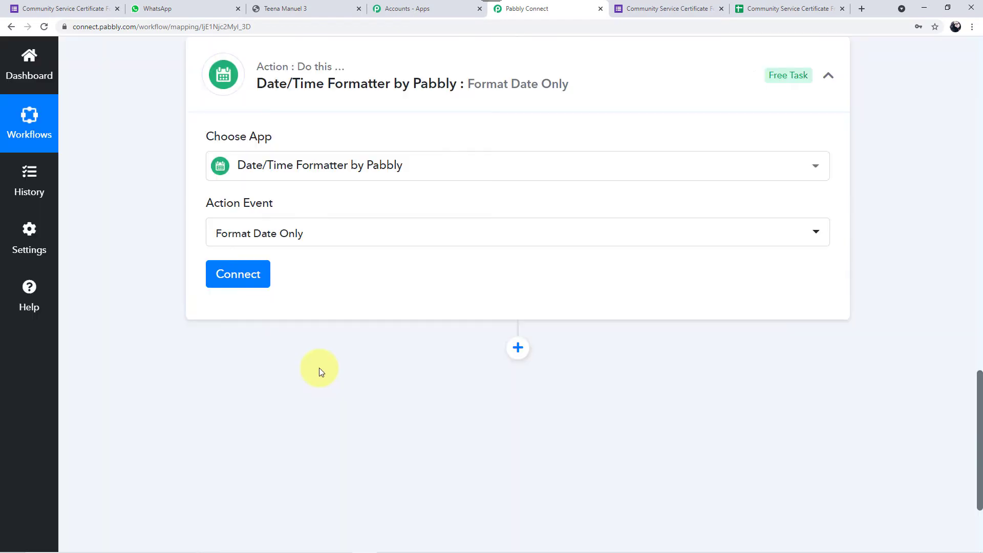
click(248, 281)
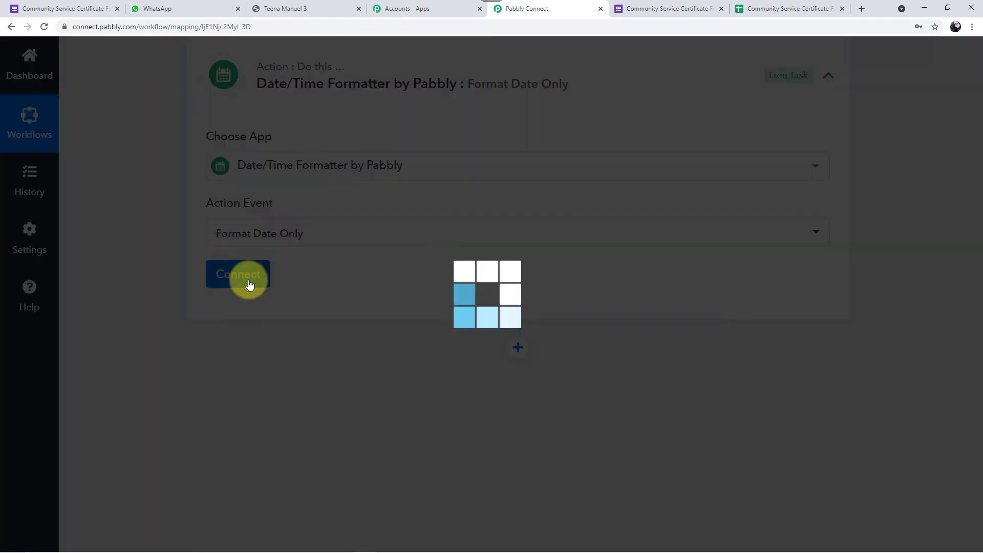
Step: Map the formatter's Date field to the Timestamp from the Google Forms response
scroll(384, 292, down, 4)
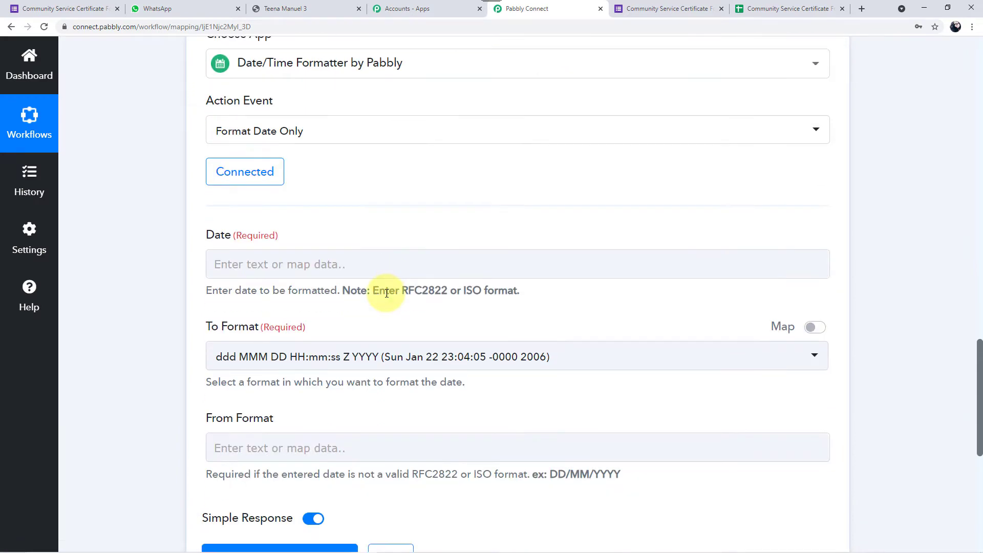
click(277, 157)
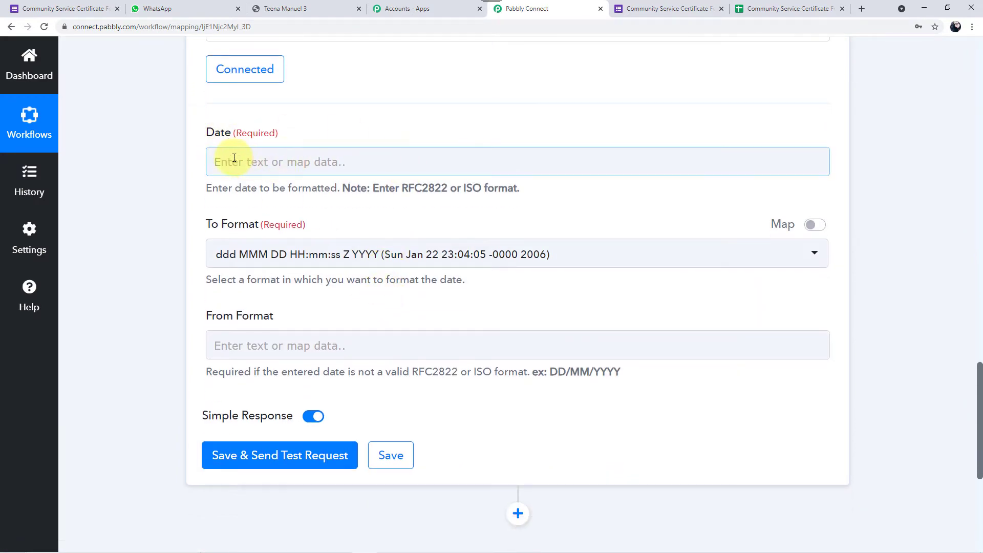
scroll(340, 188, up, 10)
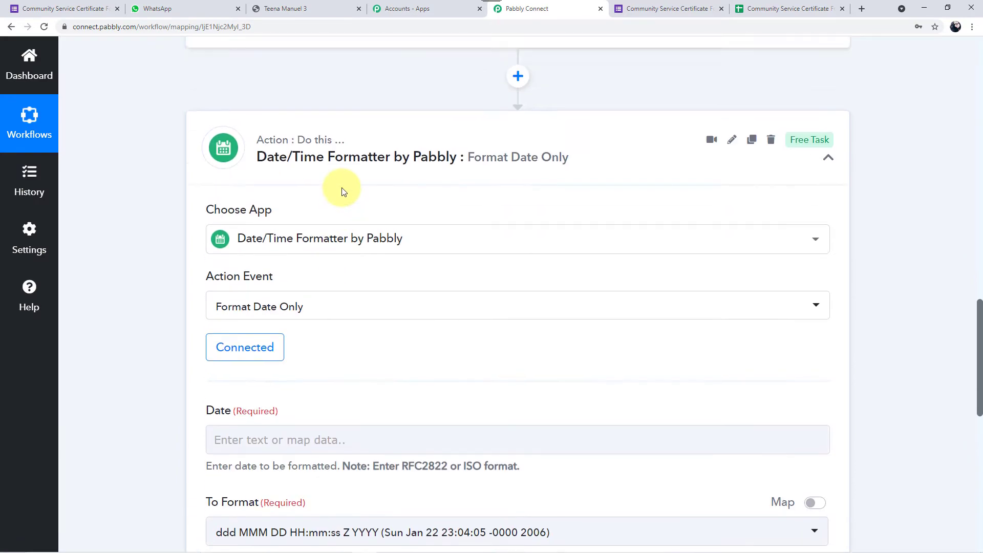
scroll(532, 139, up, 2)
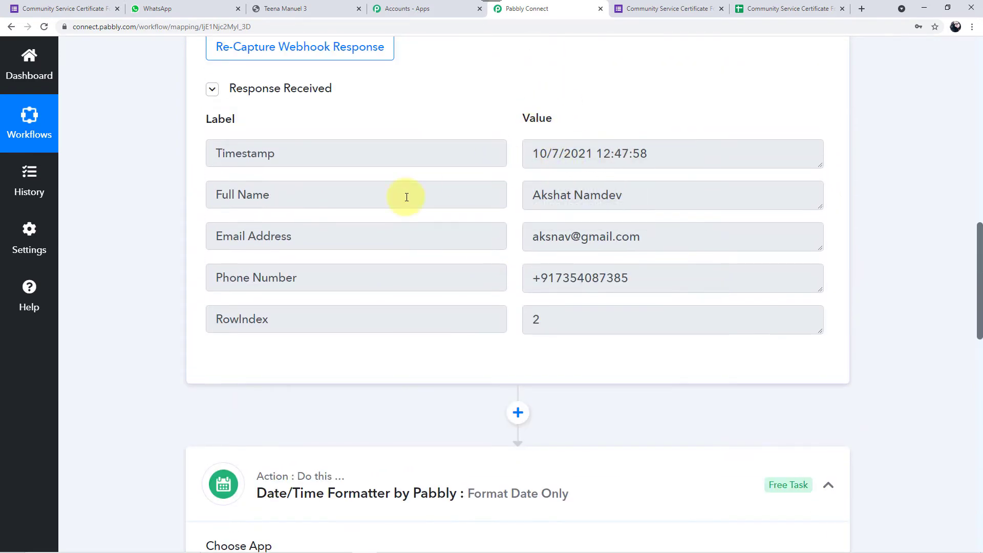
scroll(315, 243, down, 3)
scroll(315, 242, down, 7)
click(297, 257)
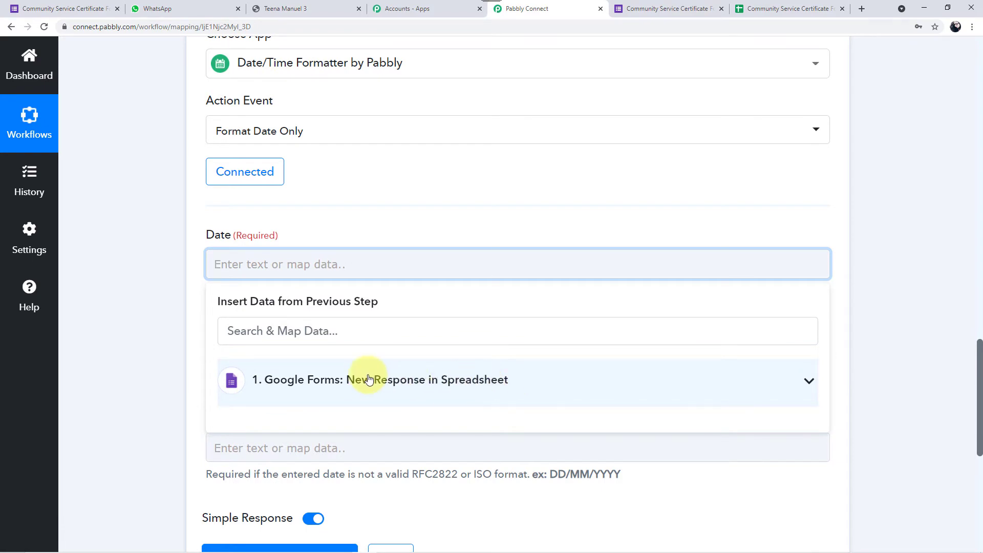
scroll(149, 299, up, 3)
scroll(147, 298, up, 8)
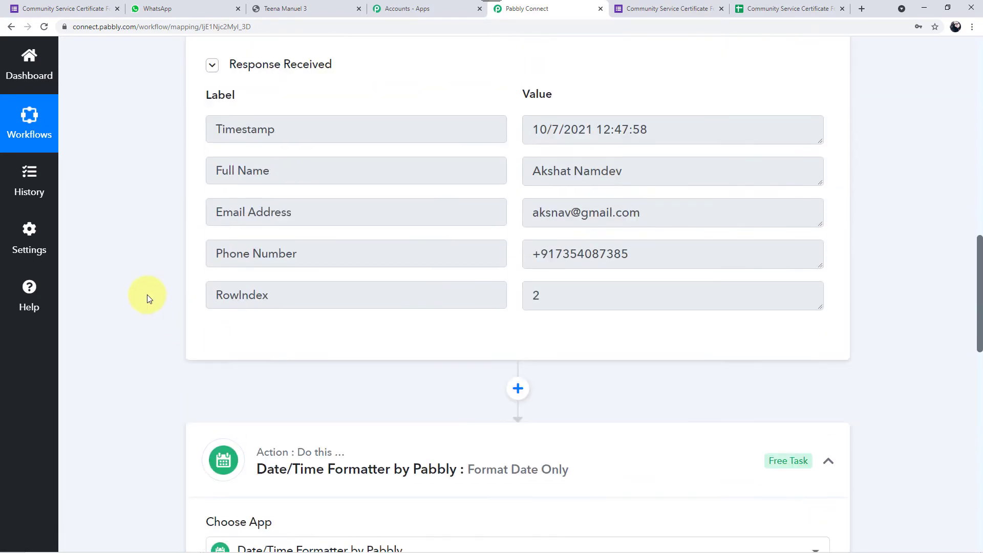
scroll(143, 289, down, 9)
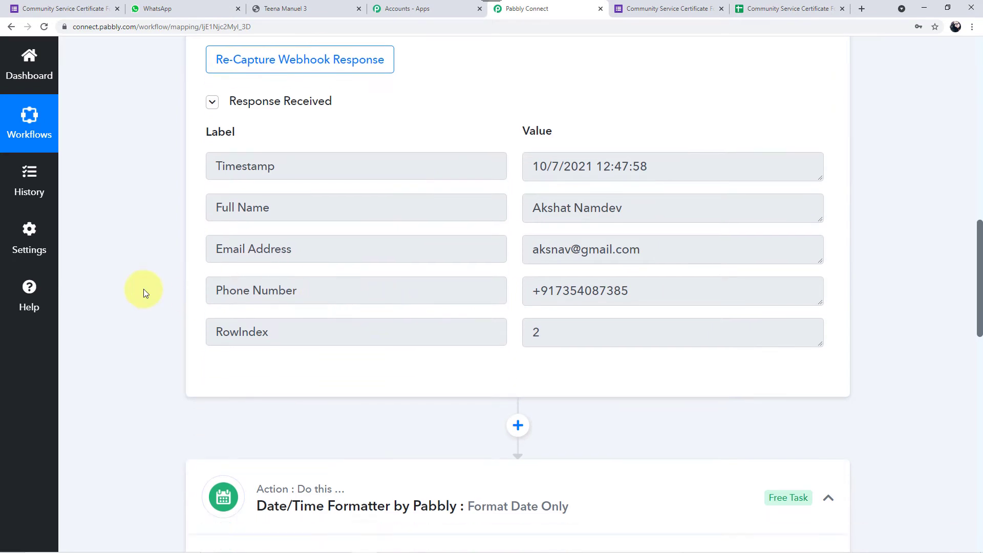
scroll(144, 289, down, 3)
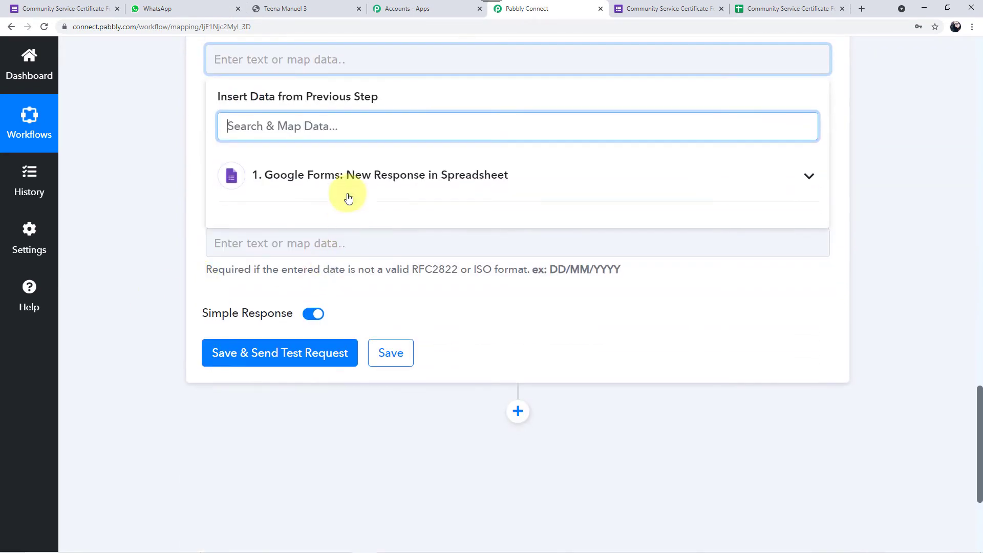
click(344, 192)
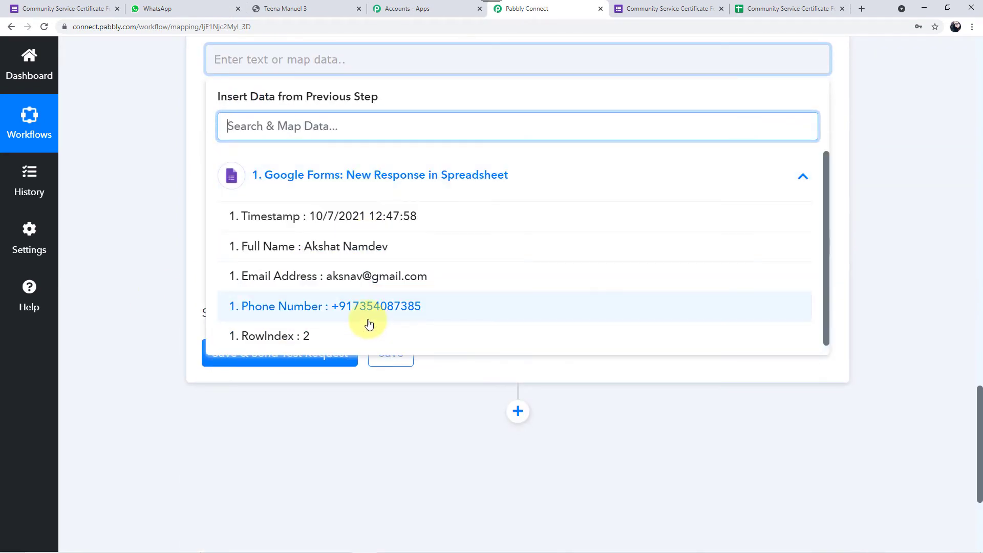
click(351, 219)
click(145, 191)
Step: Set the formatter's To Format to DD MMM YYYY (27 Oct 2020)
scroll(147, 192, up, 2)
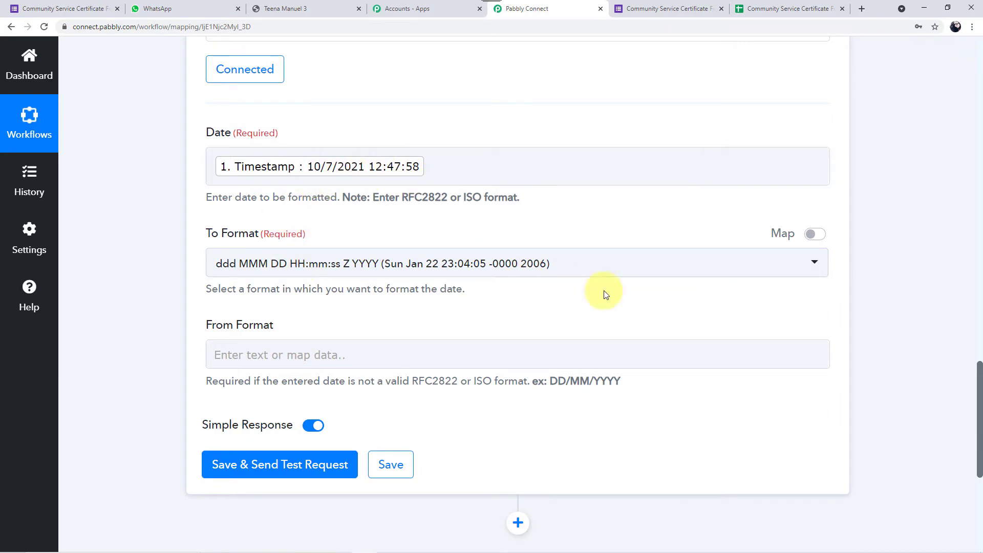
click(650, 264)
scroll(439, 384, down, 1)
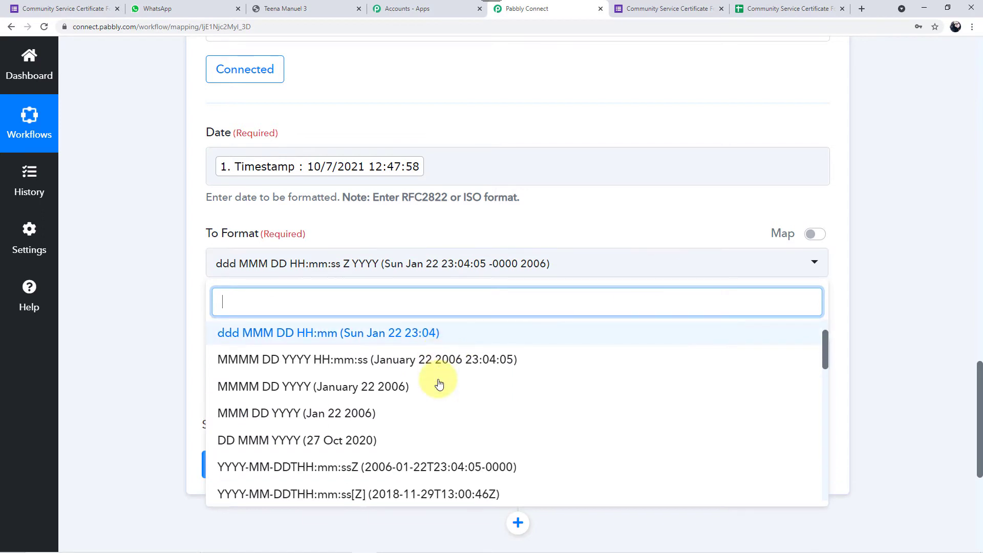
scroll(439, 384, down, 2)
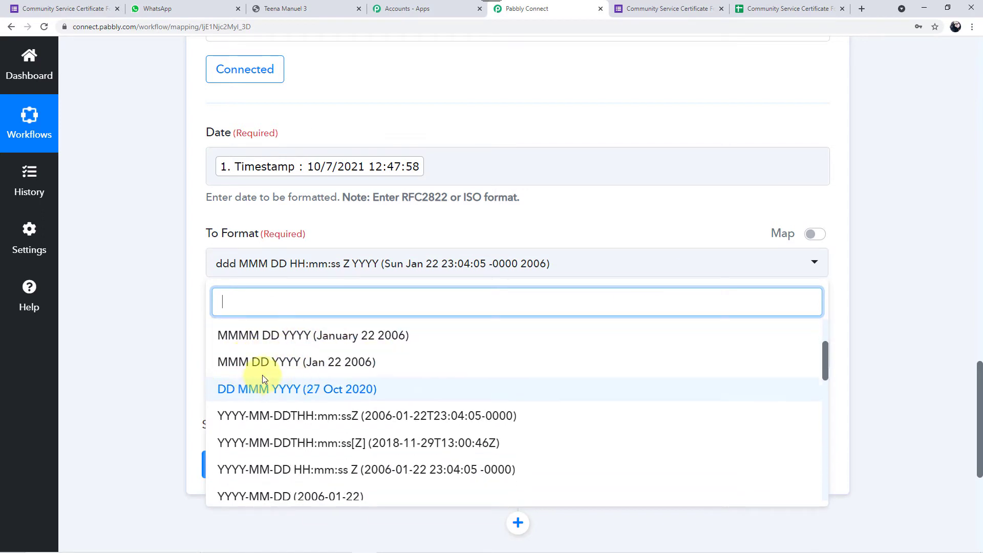
click(323, 393)
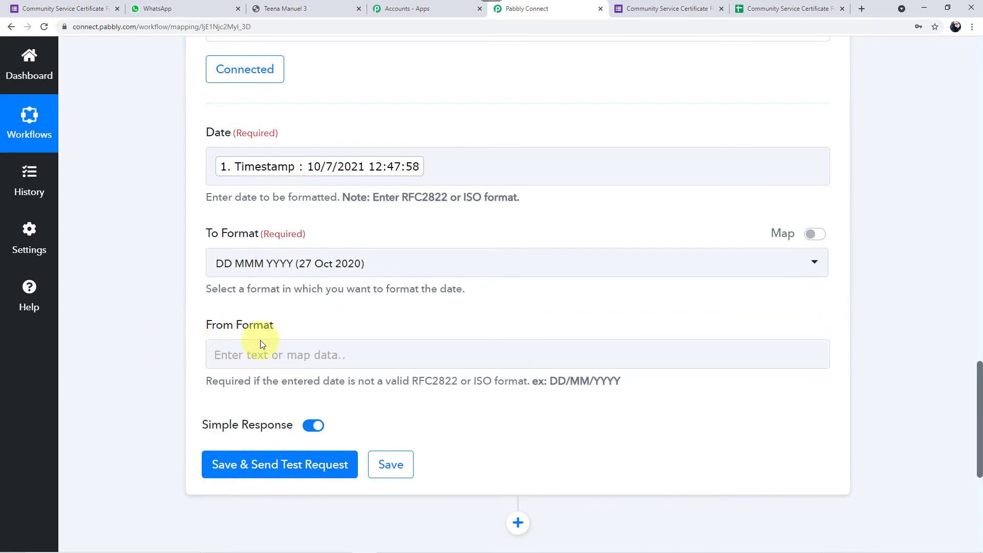
Step: Save the date formatter with From Format left empty, send a test request, and review the formatted date in the response
click(247, 341)
scroll(246, 340, down, 1)
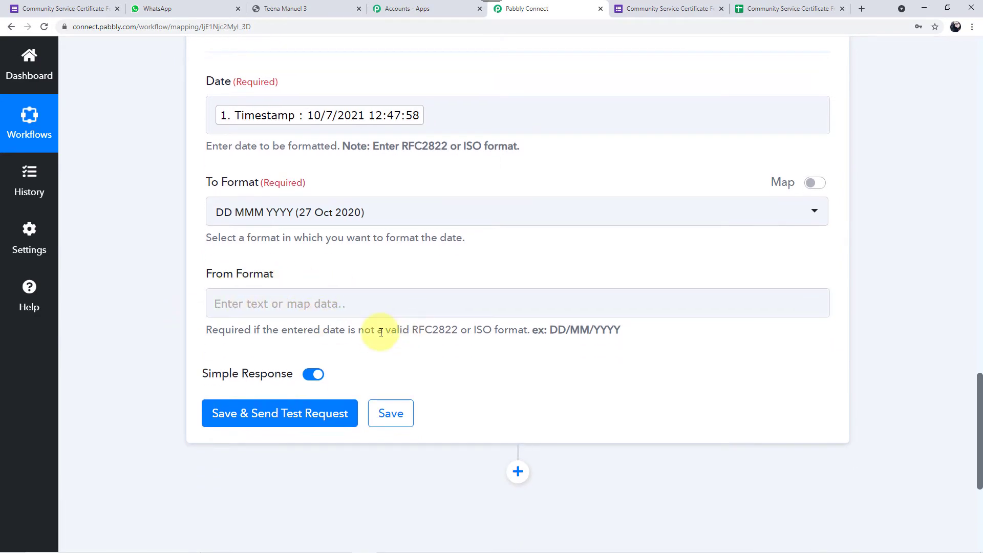
click(265, 418)
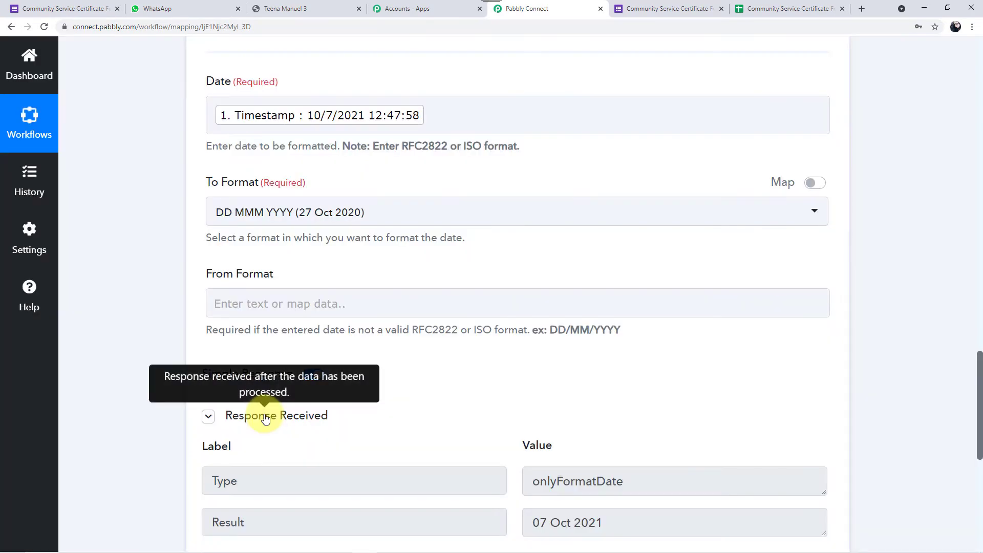
scroll(441, 403, down, 2)
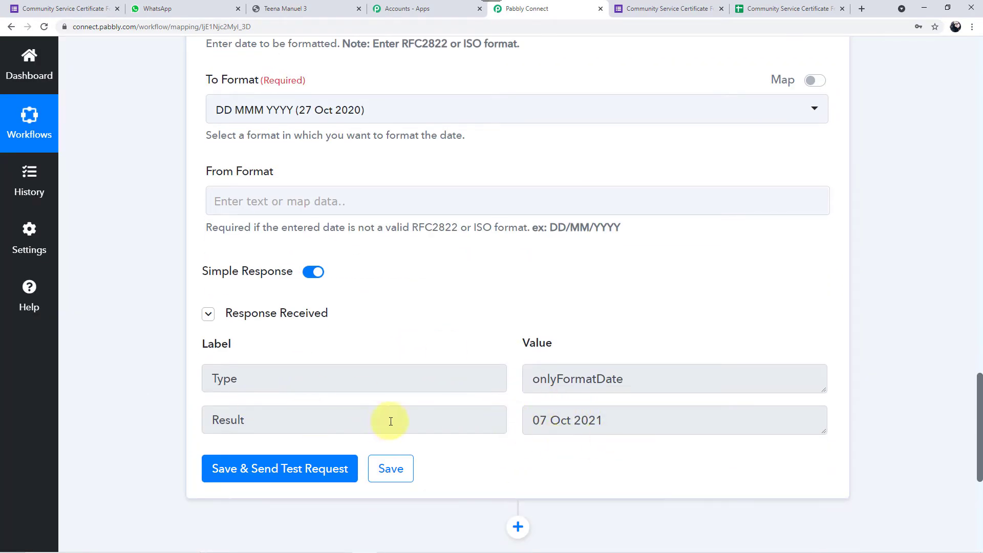
scroll(535, 449, up, 3)
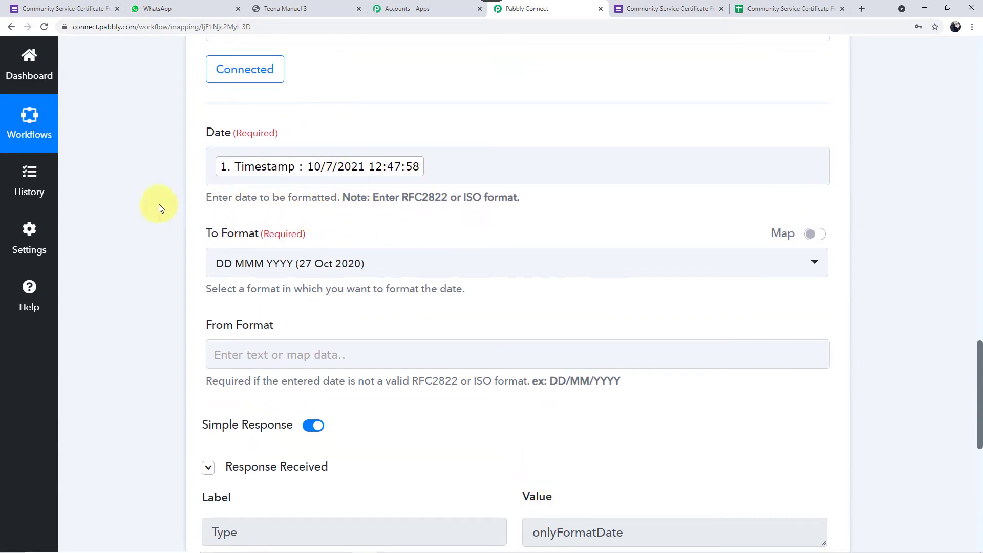
scroll(158, 204, down, 5)
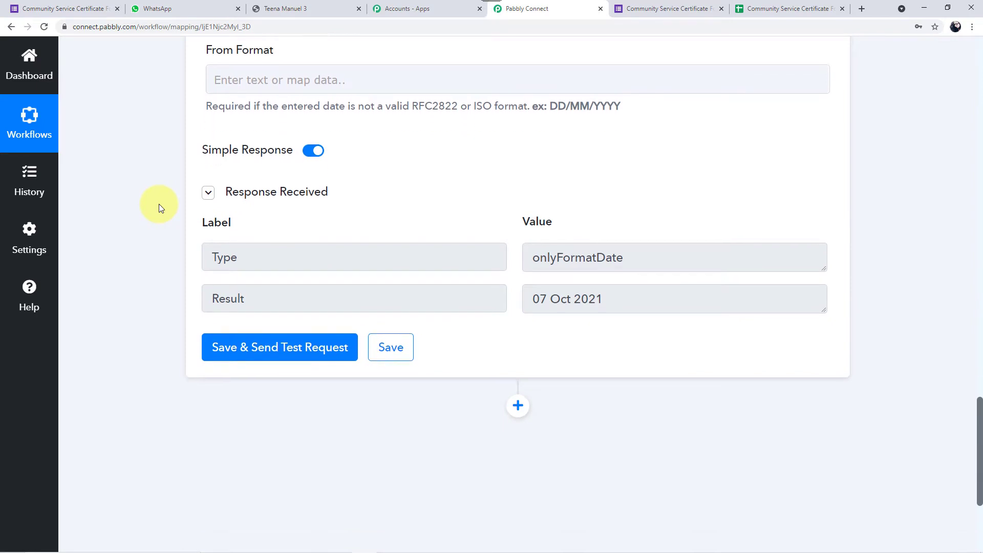
Step: Add a new action after the date formatter and choose Google Slides as its app
scroll(159, 204, down, 1)
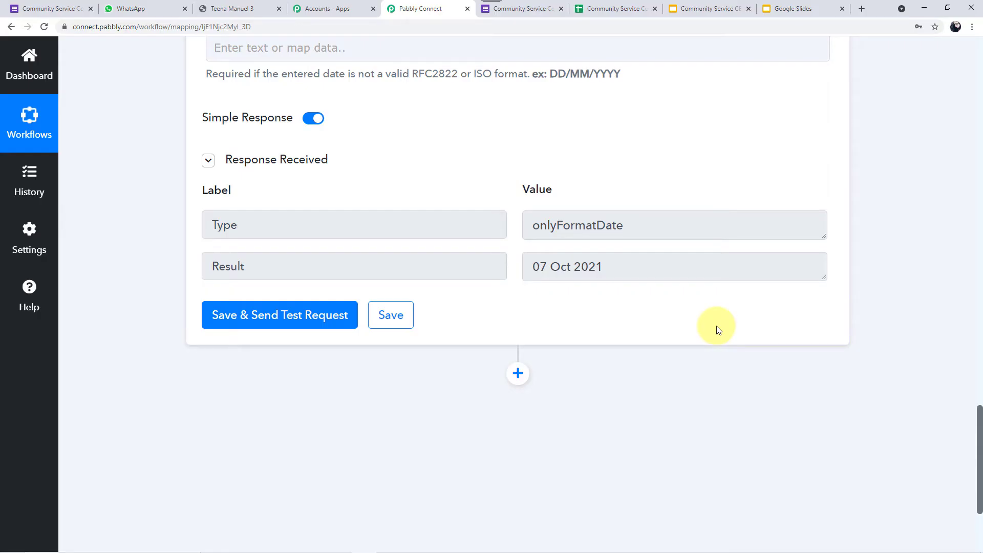
click(518, 374)
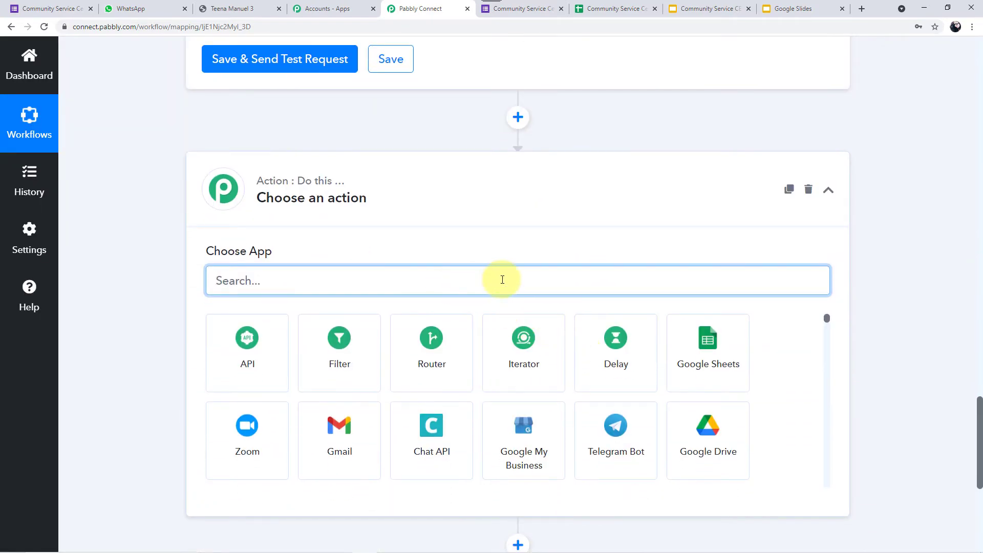
text(goo)
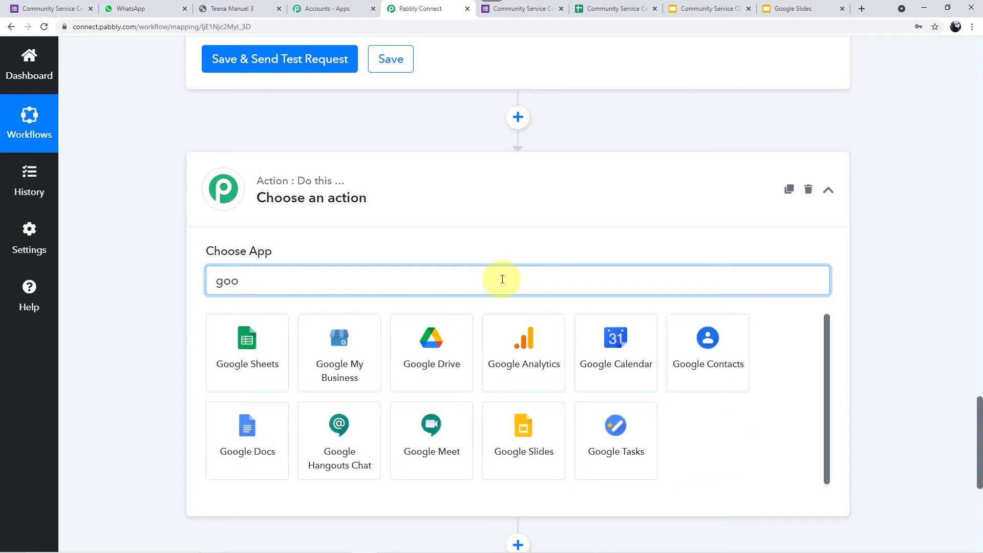
click(543, 459)
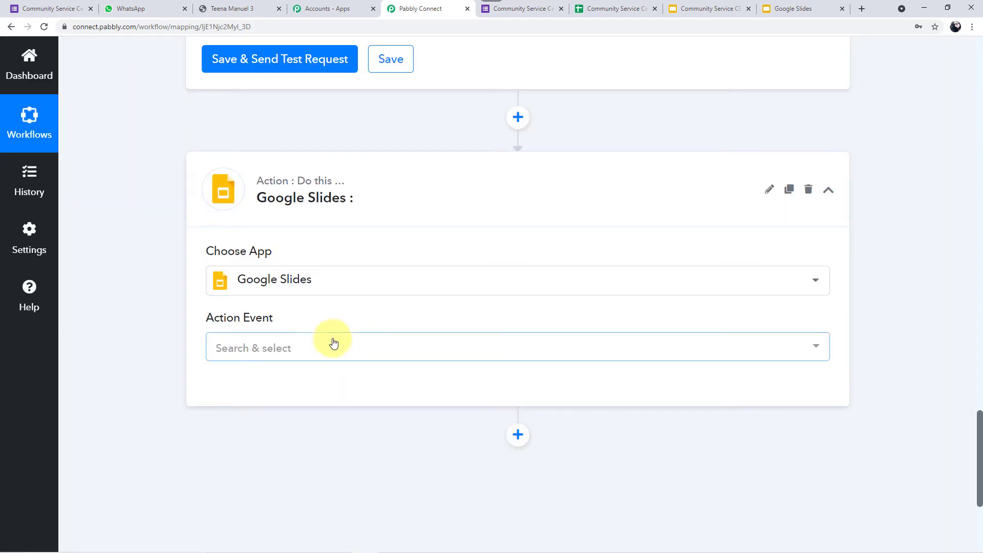
Step: Set the Google Slides action event to Create Presentation From Template and open its connection setup
click(297, 356)
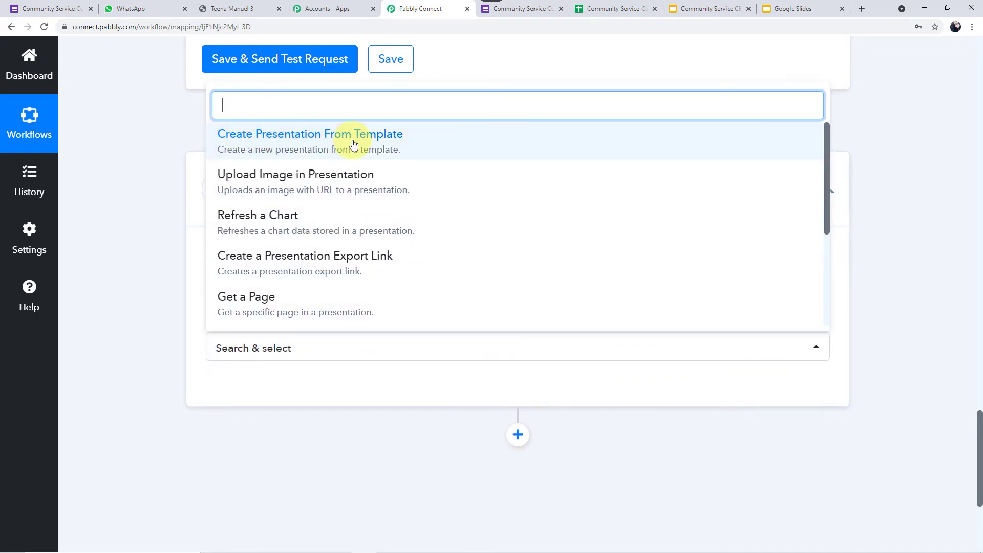
click(385, 145)
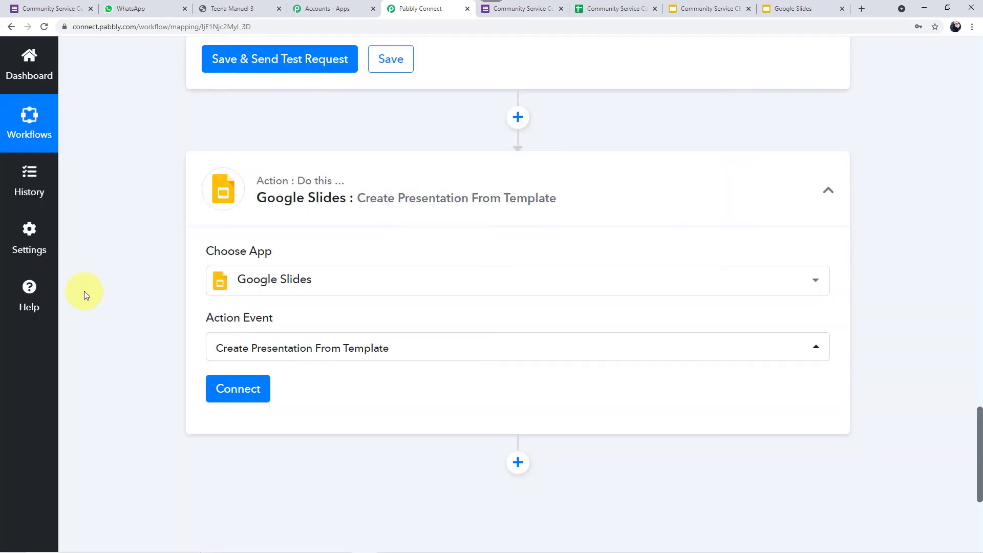
click(222, 390)
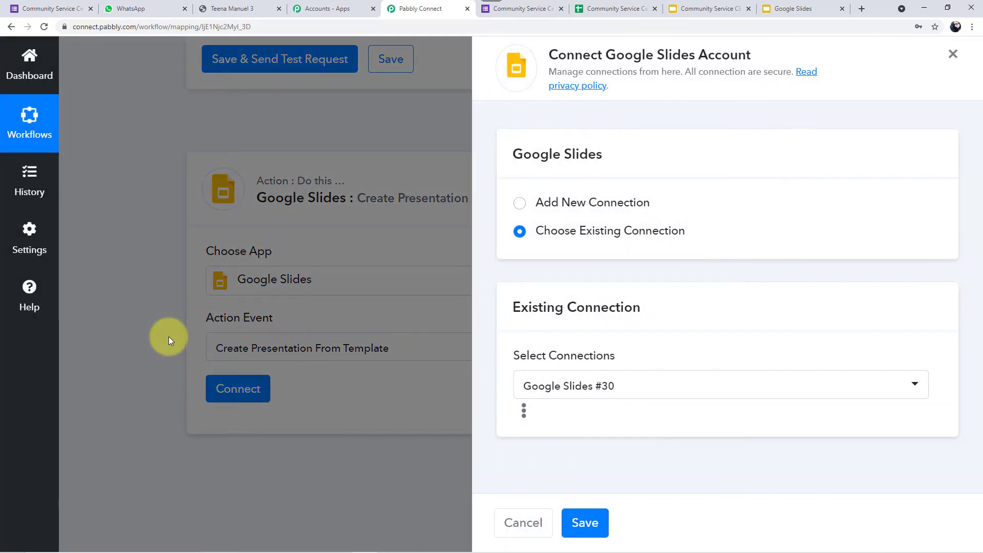
Step: Add a new Google Slides connection and grant Pabbly Connect Drive access to the Google account
click(519, 205)
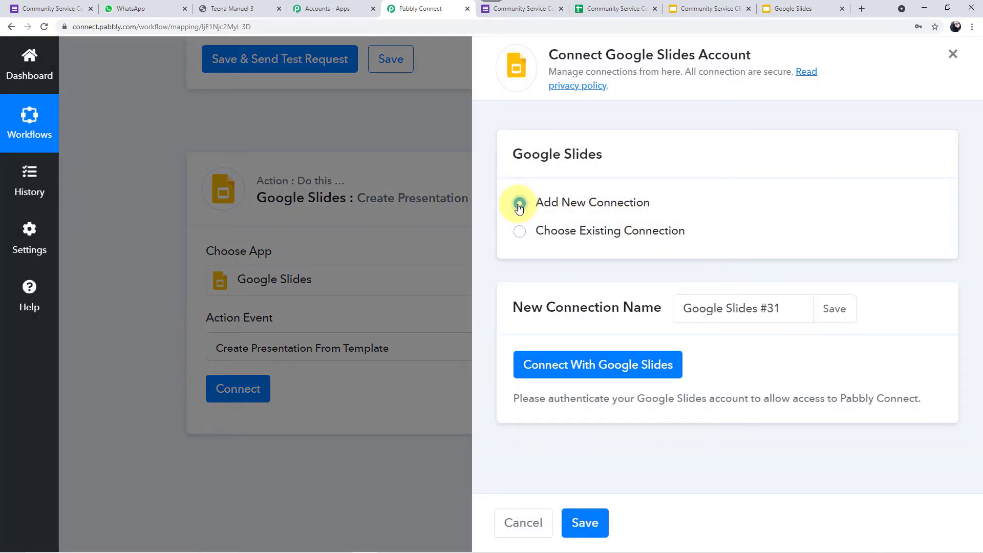
click(594, 369)
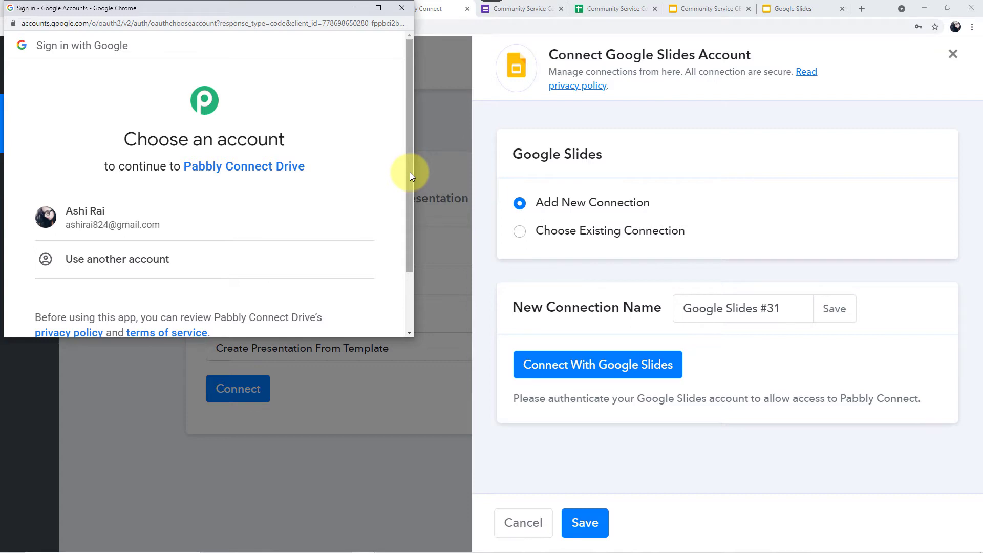
click(173, 223)
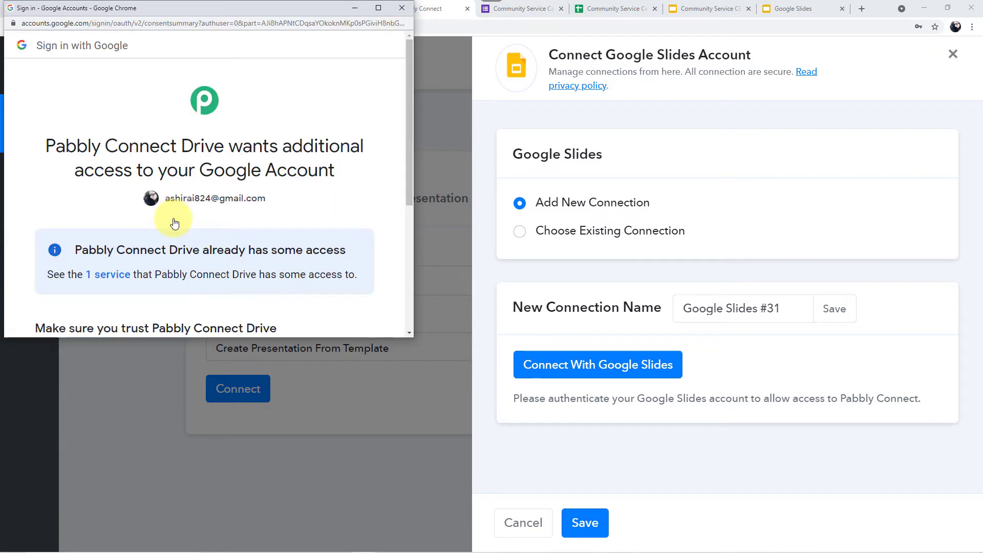
scroll(205, 197, down, 3)
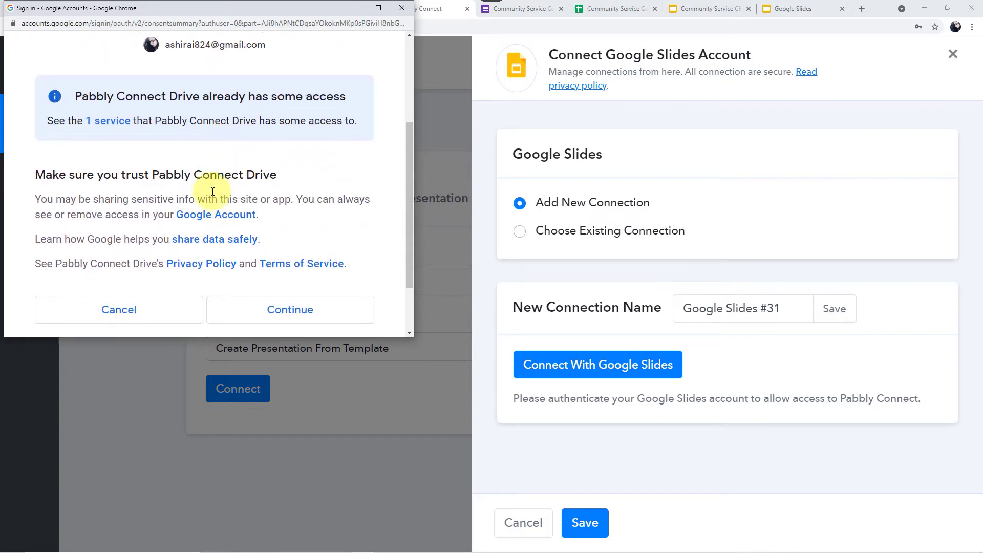
scroll(261, 169, down, 2)
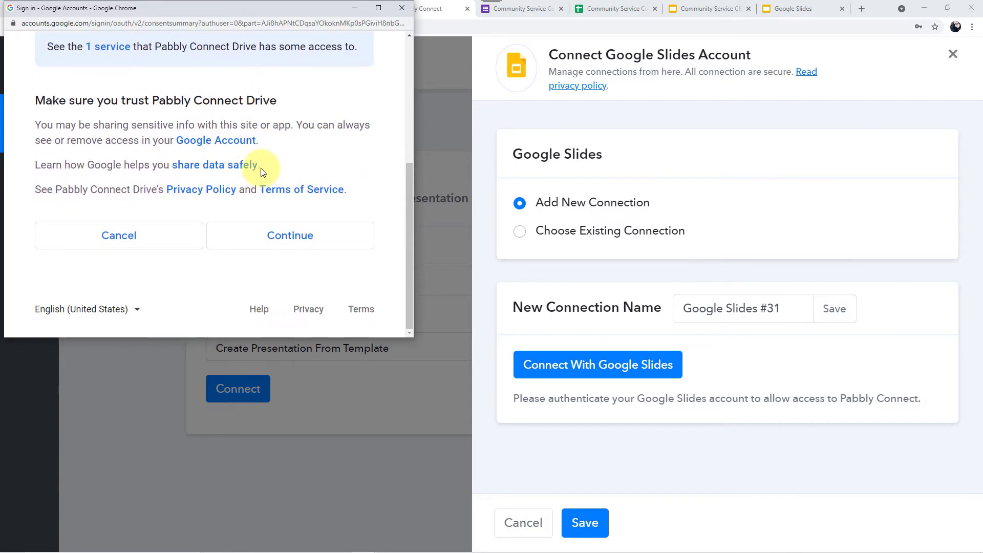
click(300, 237)
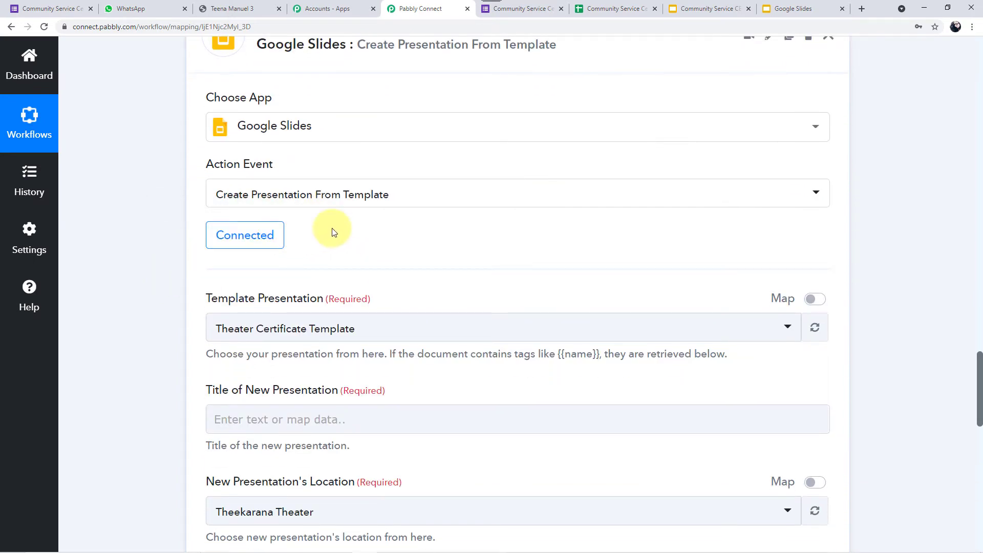
Step: Look through the Template Presentation choices, the recent presentations in Google Slides, and the Community Service CERTIFICATE slide
scroll(332, 232, down, 2)
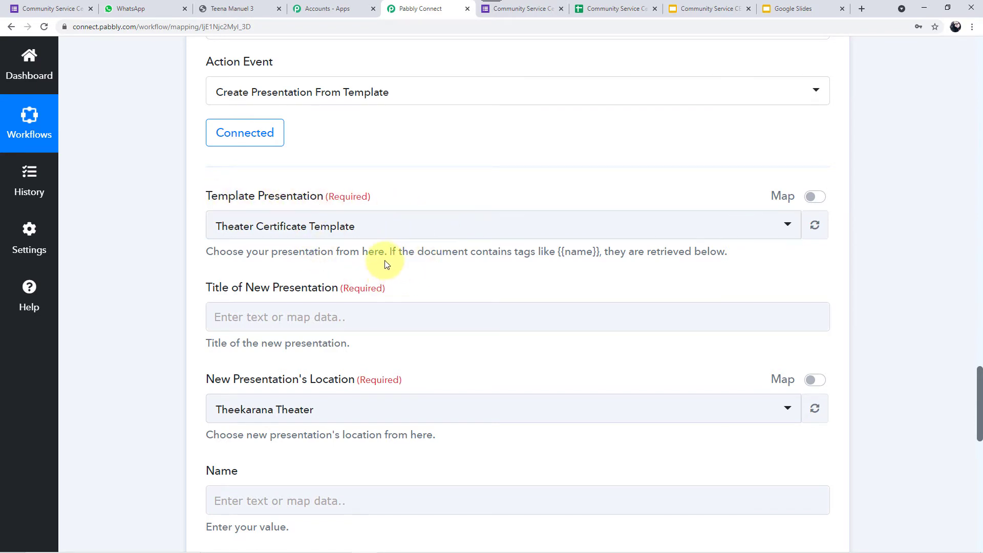
click(401, 226)
scroll(382, 336, down, 10)
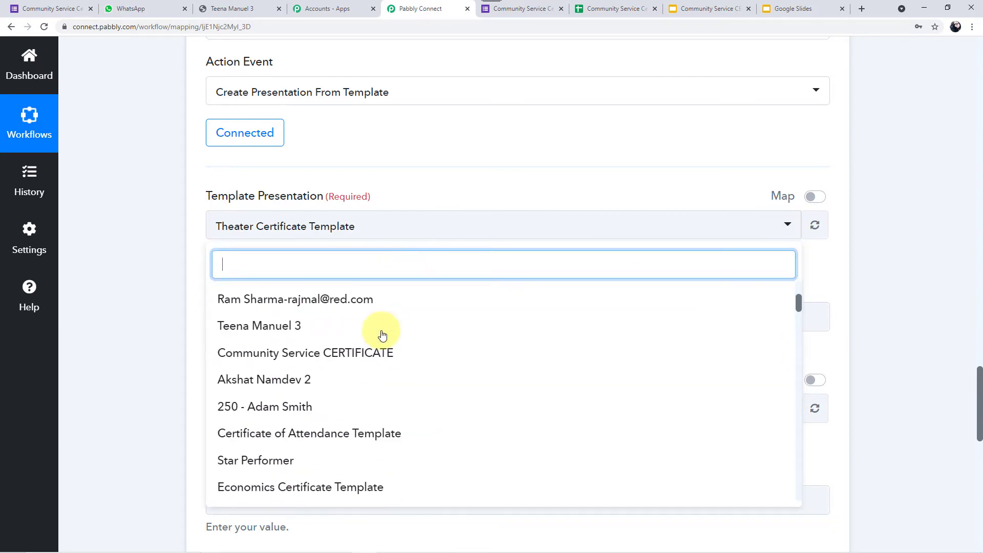
scroll(261, 376, down, 2)
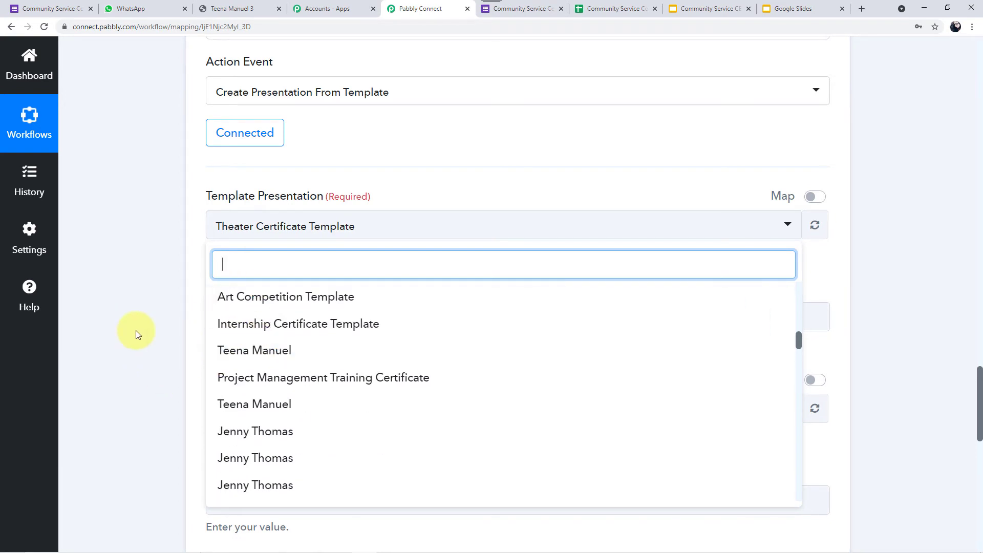
click(138, 333)
click(794, 8)
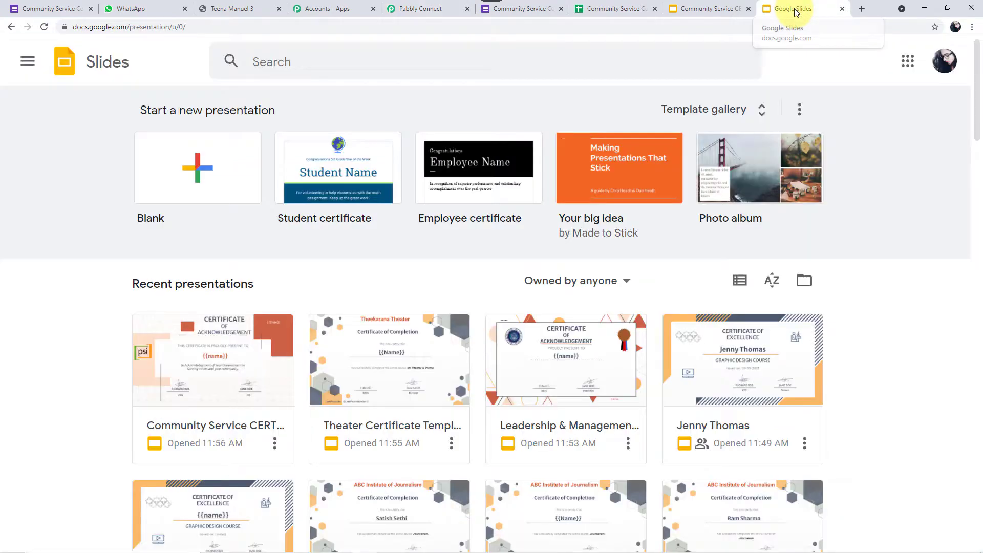
scroll(528, 169, down, 13)
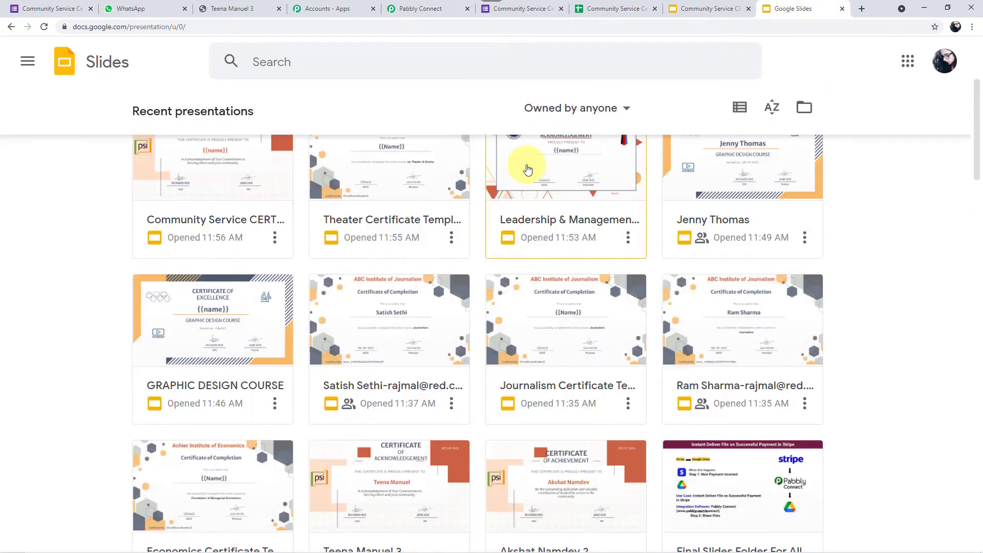
scroll(526, 169, down, 6)
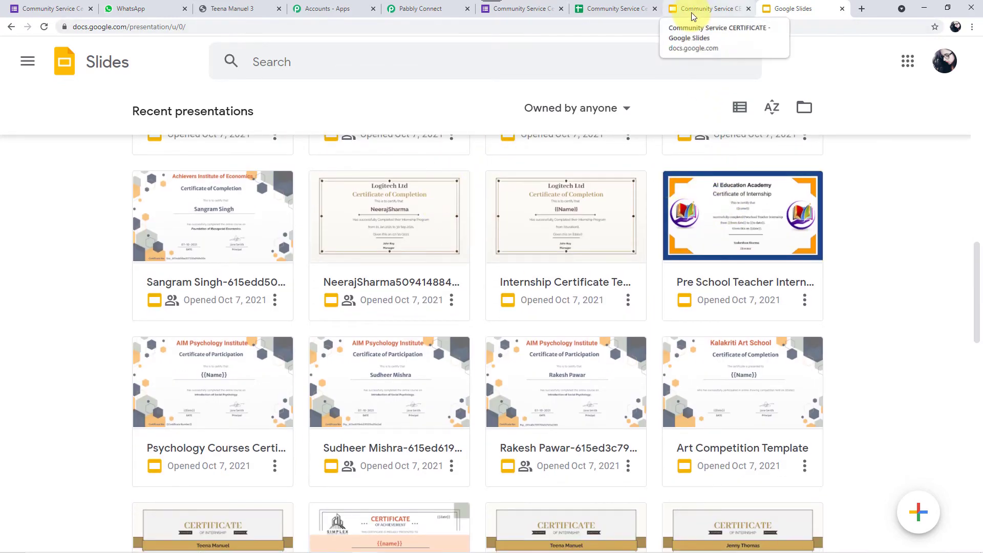
click(692, 15)
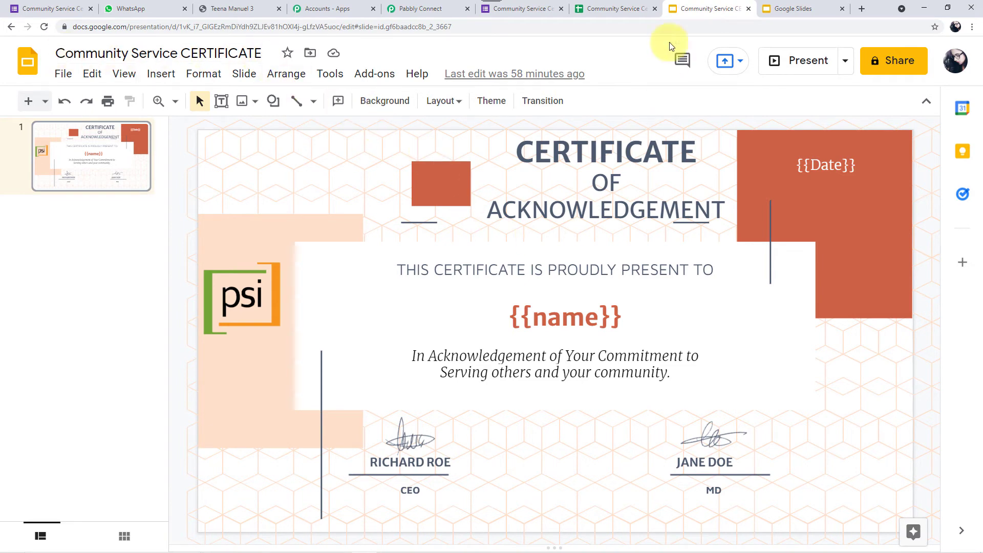
Step: Return to Pabbly Connect and set the Template Presentation to Community Service CERTIFICATE, searching for "comm"
click(427, 9)
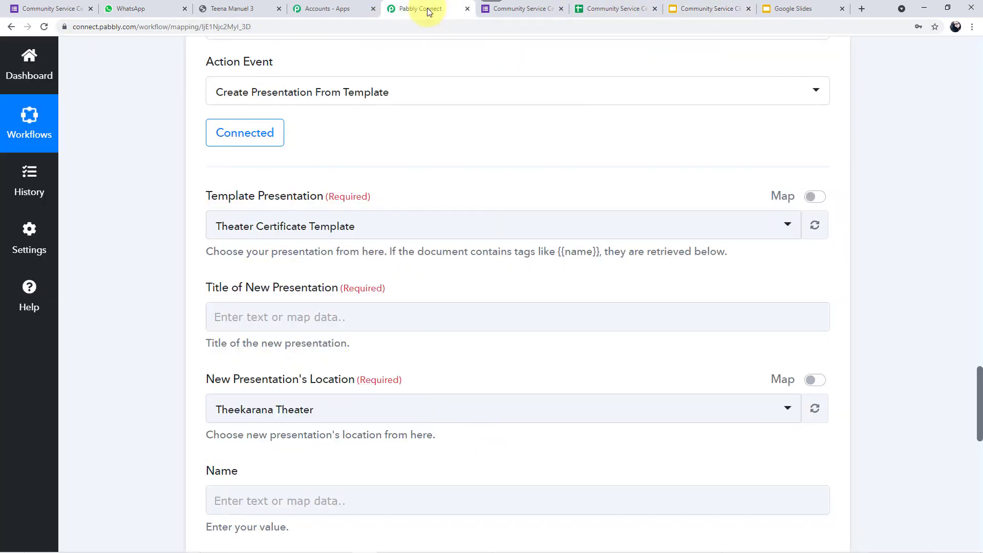
click(425, 234)
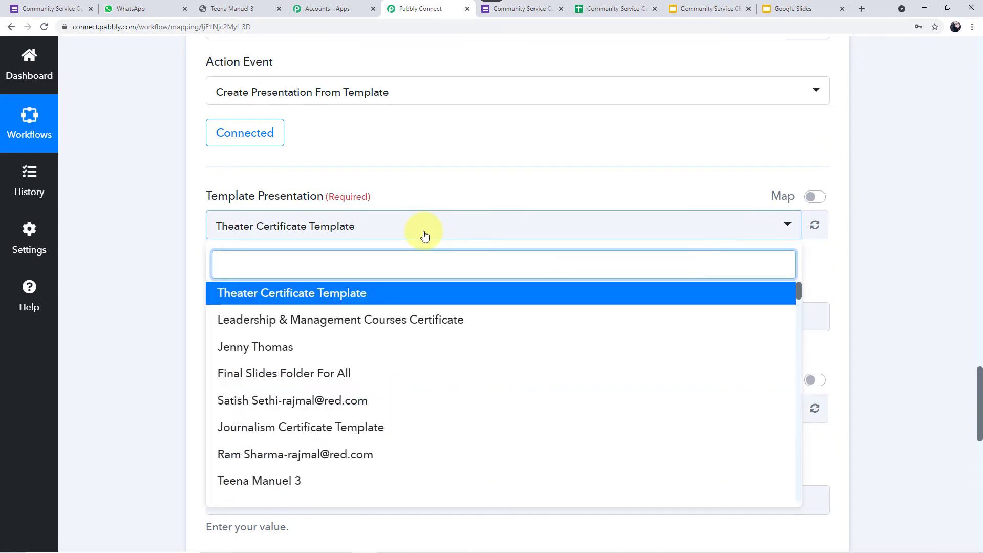
text(ce)
key(BackSpace)
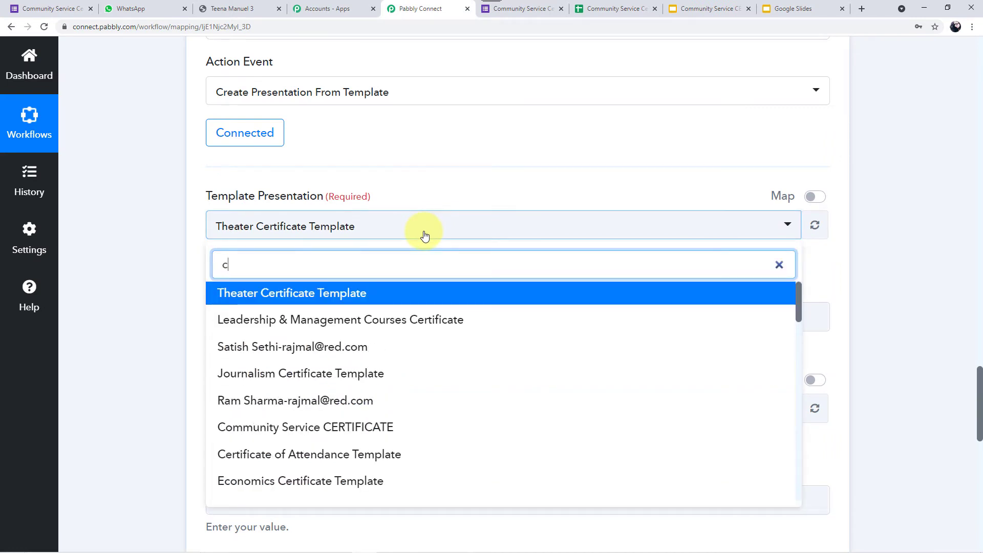
text(omm)
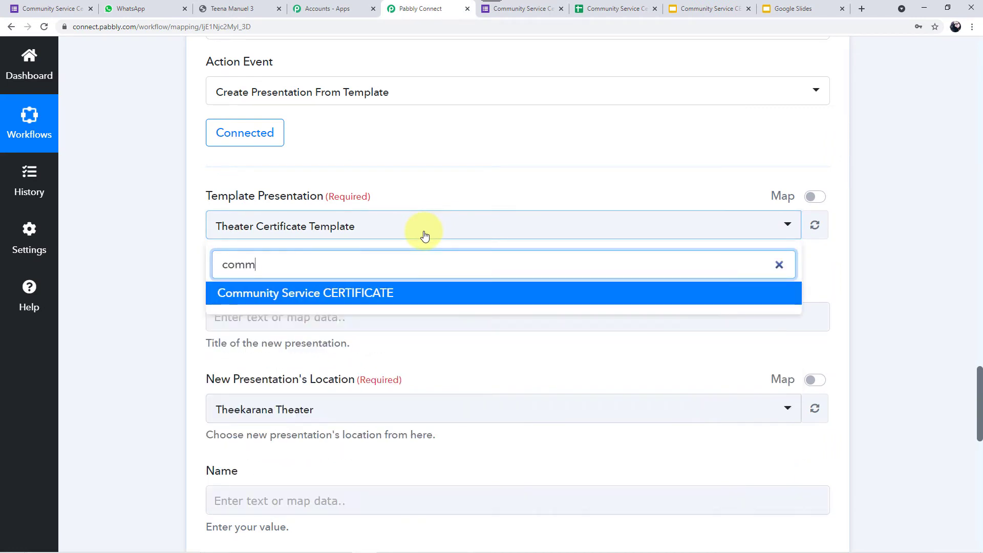
click(263, 297)
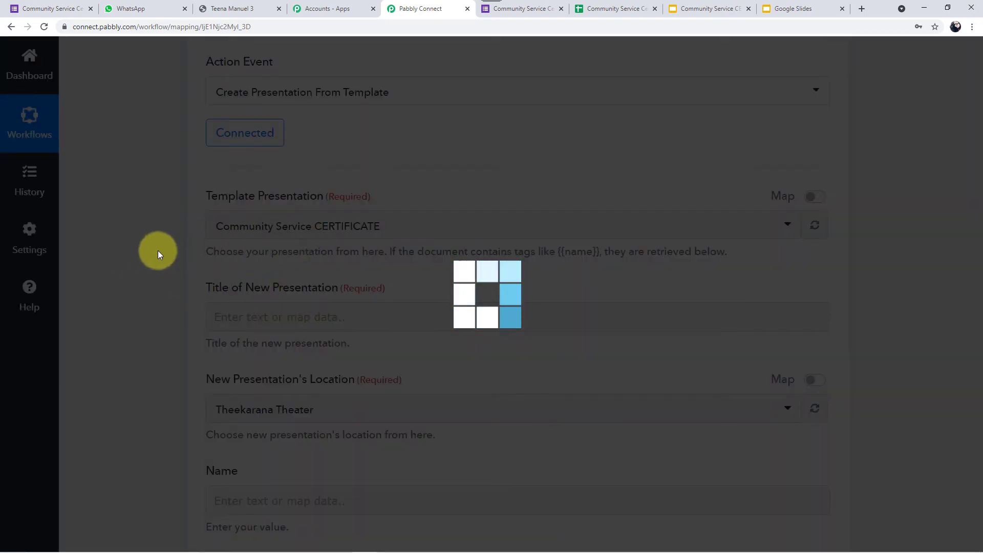
Step: Map the Title of New Presentation to the Full Name from the Google Forms response
scroll(158, 251, down, 2)
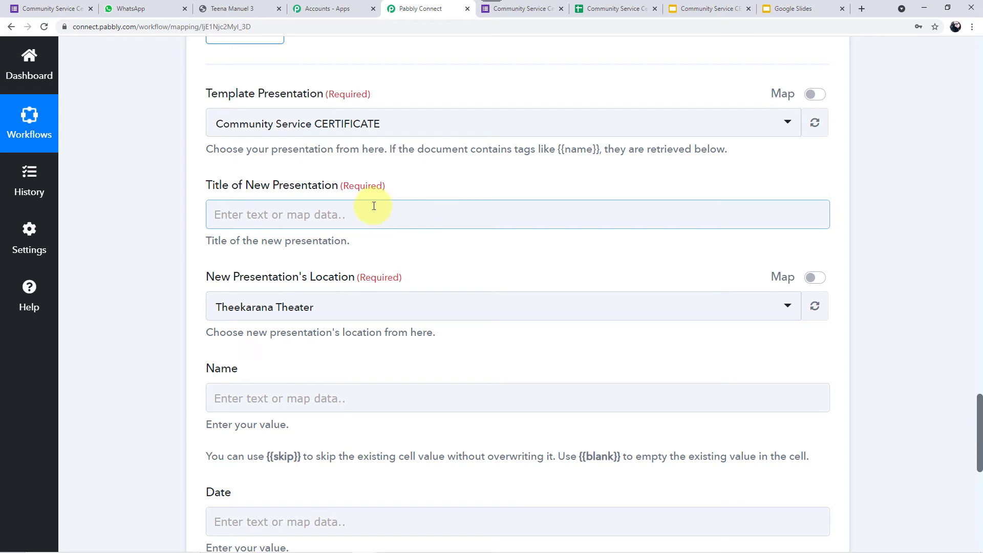
click(409, 222)
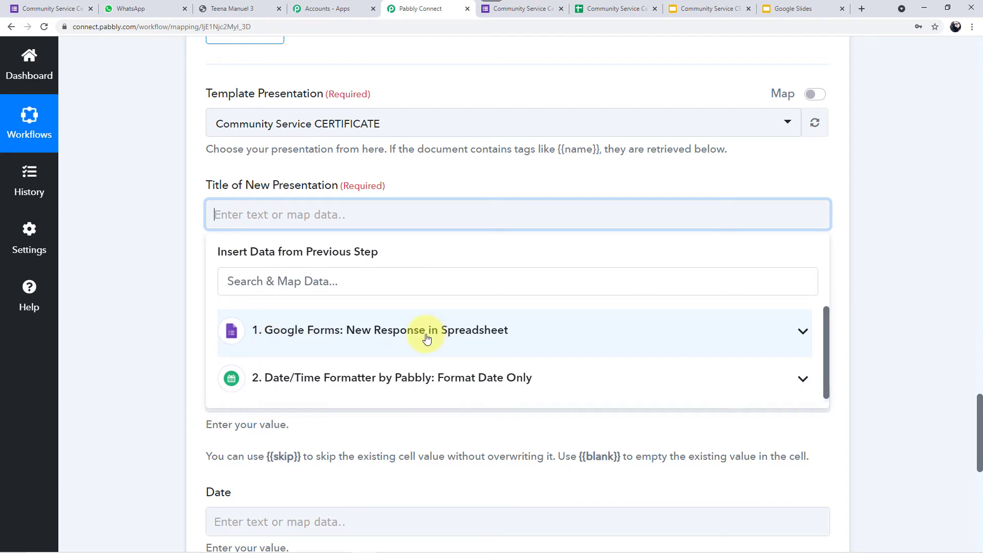
click(427, 340)
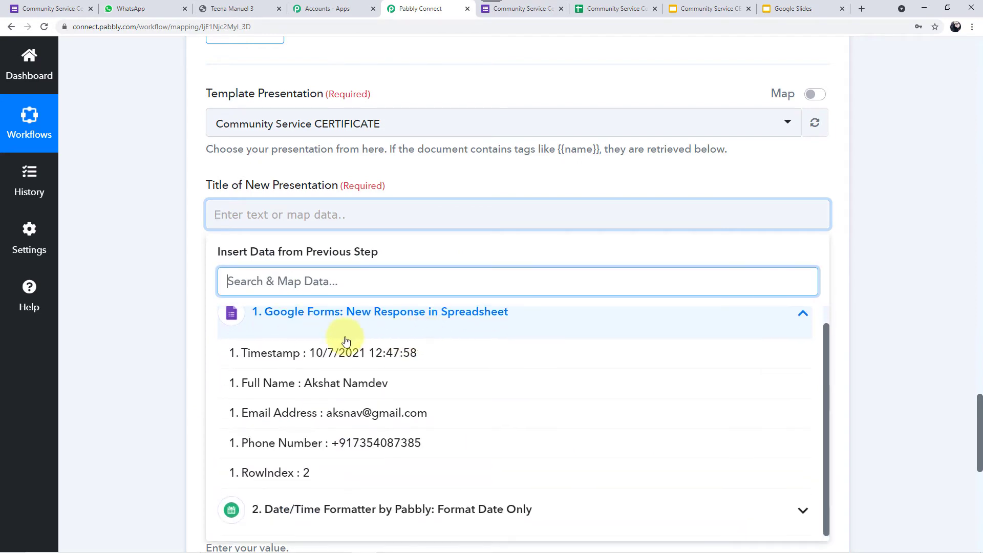
click(354, 390)
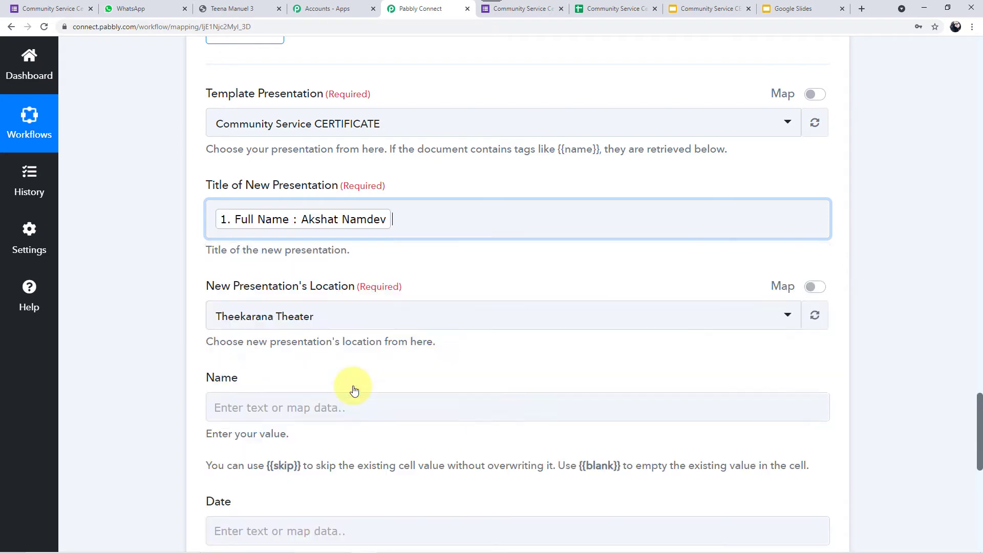
click(160, 291)
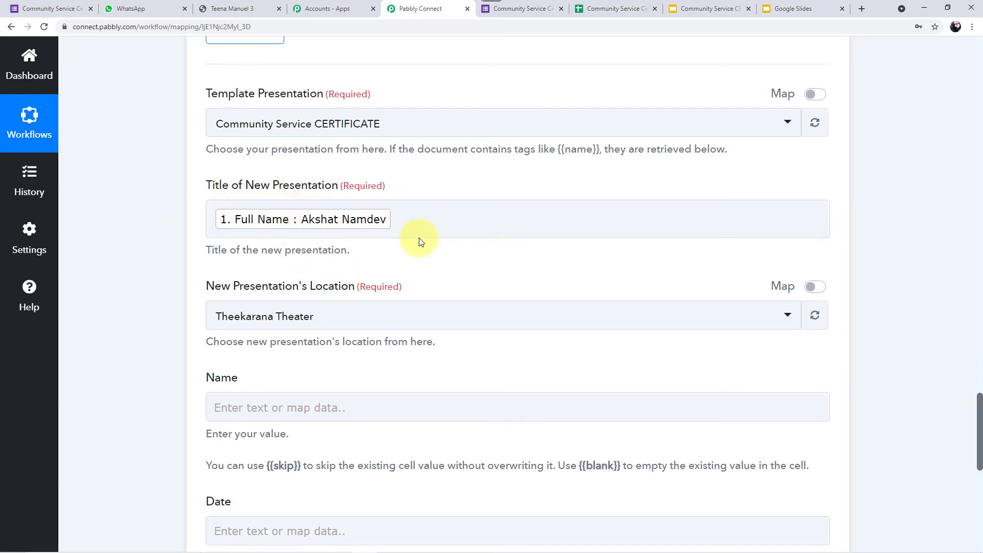
Step: Append the Google Forms RowIndex after the Full Name in the Title of New Presentation
click(414, 221)
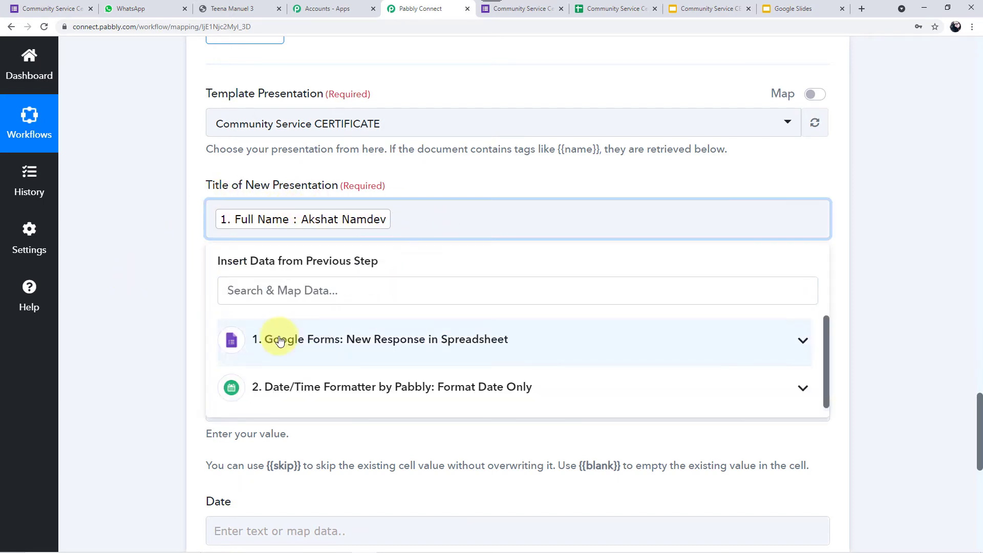
click(329, 340)
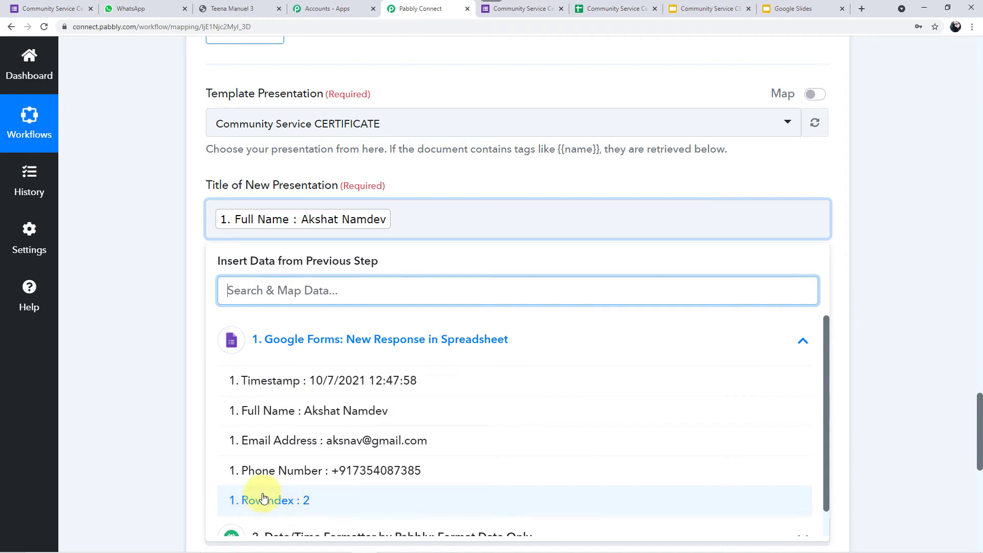
click(421, 228)
click(269, 504)
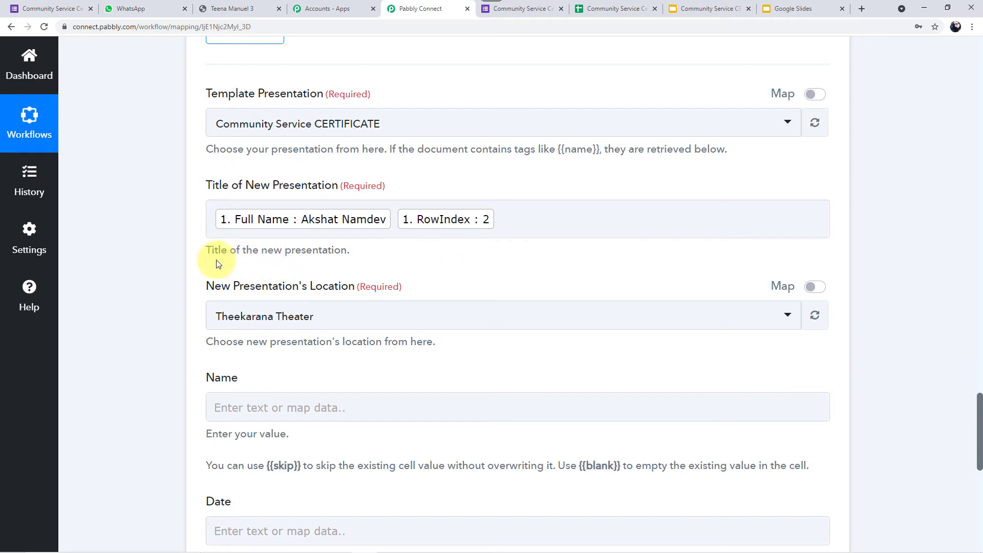
Step: Look through the New Presentation's Location choices, then examine the My Drive folders and the Community Services folder in Google Drive
scroll(213, 262, down, 1)
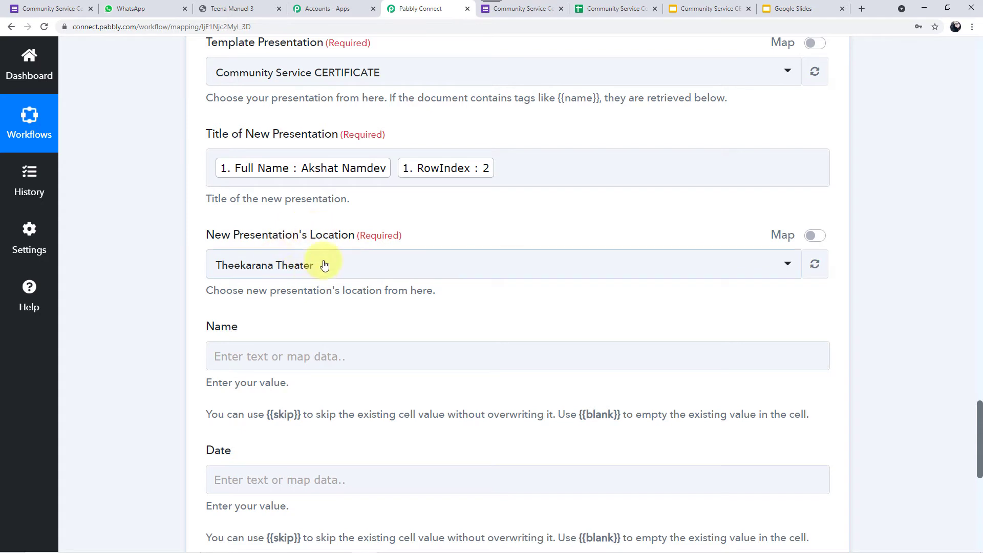
click(397, 271)
scroll(351, 391, down, 3)
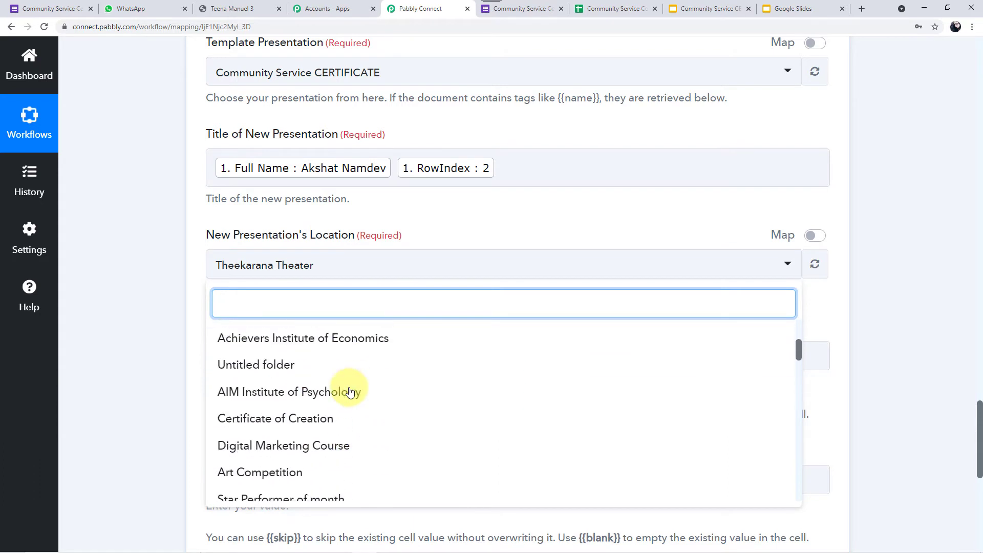
scroll(351, 392, up, 3)
scroll(350, 391, up, 1)
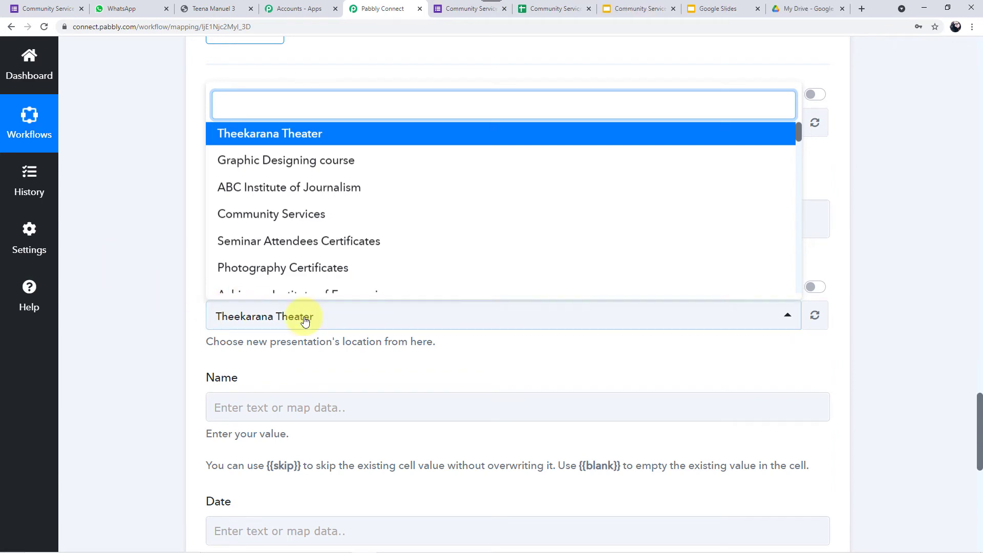
click(801, 10)
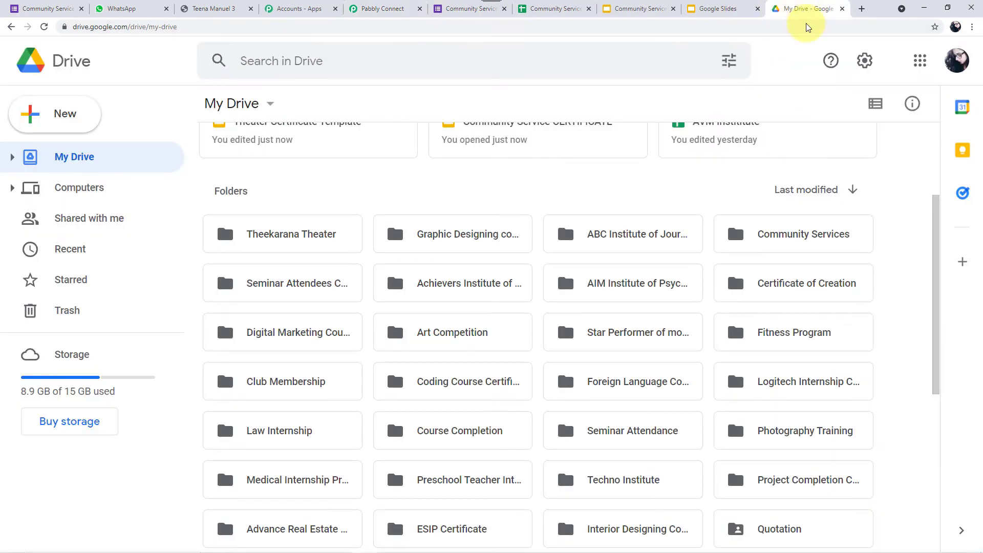
scroll(467, 281, down, 6)
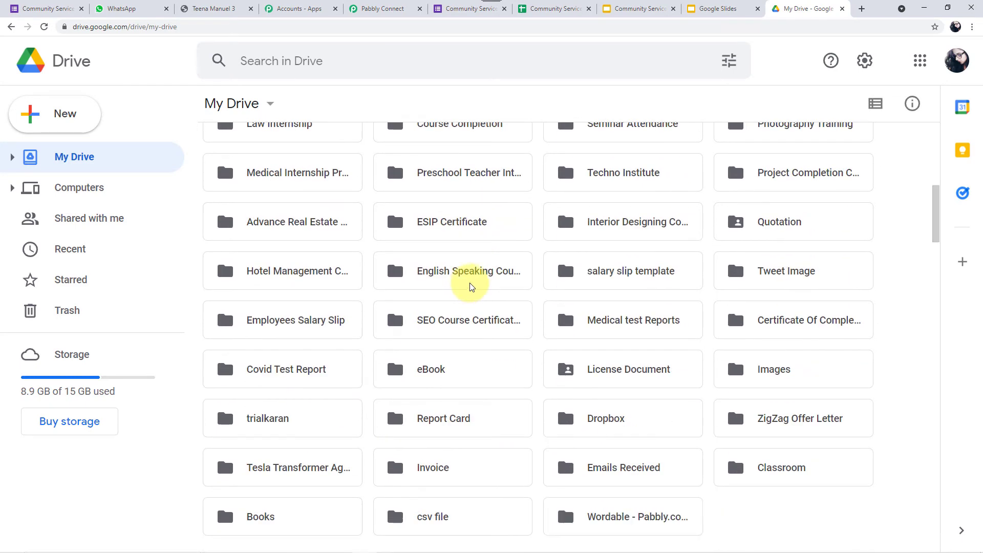
scroll(469, 288, up, 4)
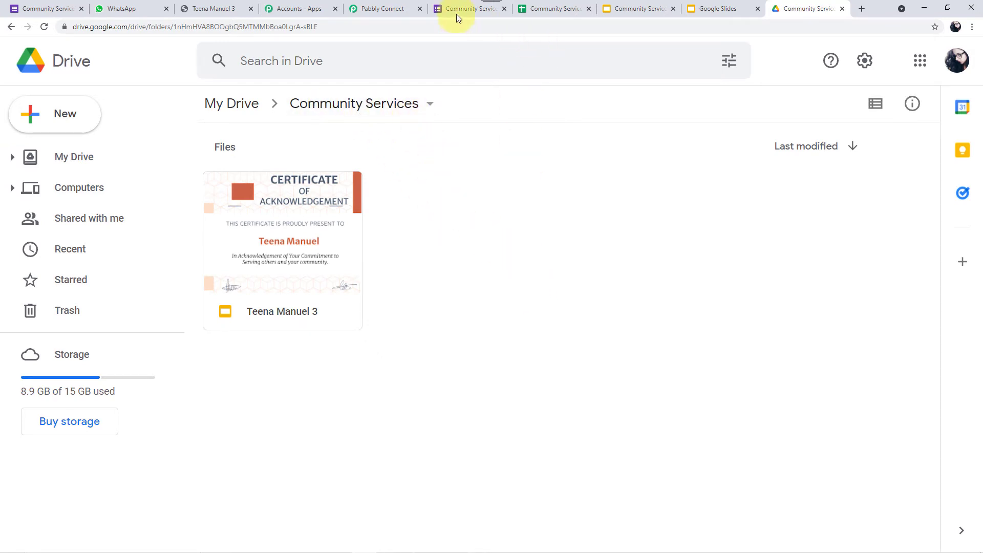
Step: Return to Pabbly Connect and set the New Presentation's Location to Community Services
click(401, 11)
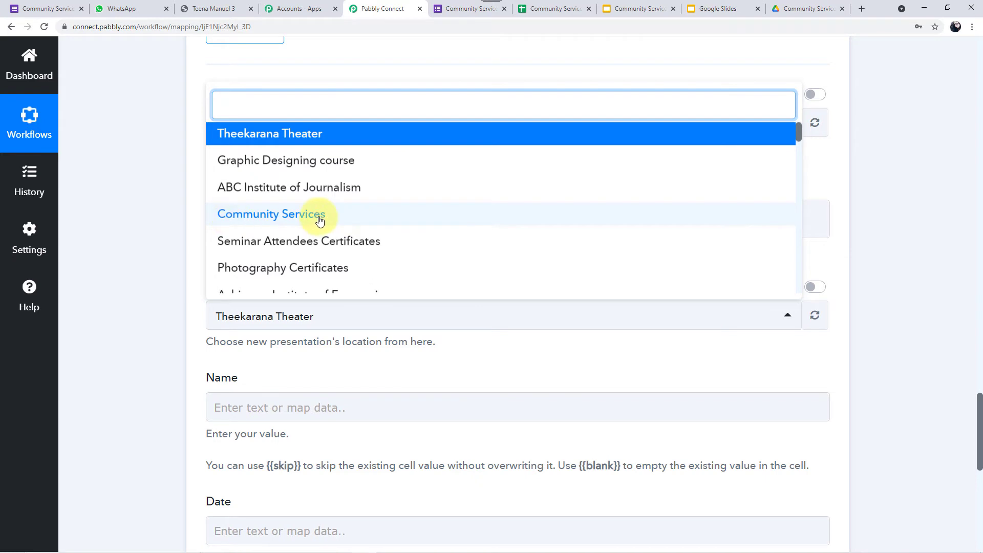
click(285, 214)
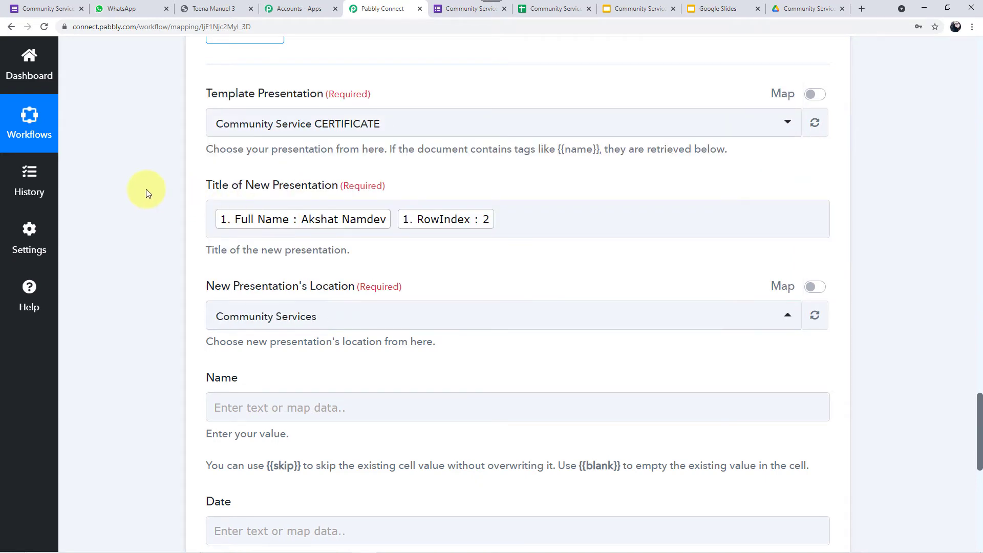
Step: Check the placeholders in the Community Service CERTIFICATE template, then map the Name field to the Full Name from the Google Forms response
scroll(146, 189, down, 3)
scroll(146, 189, down, 2)
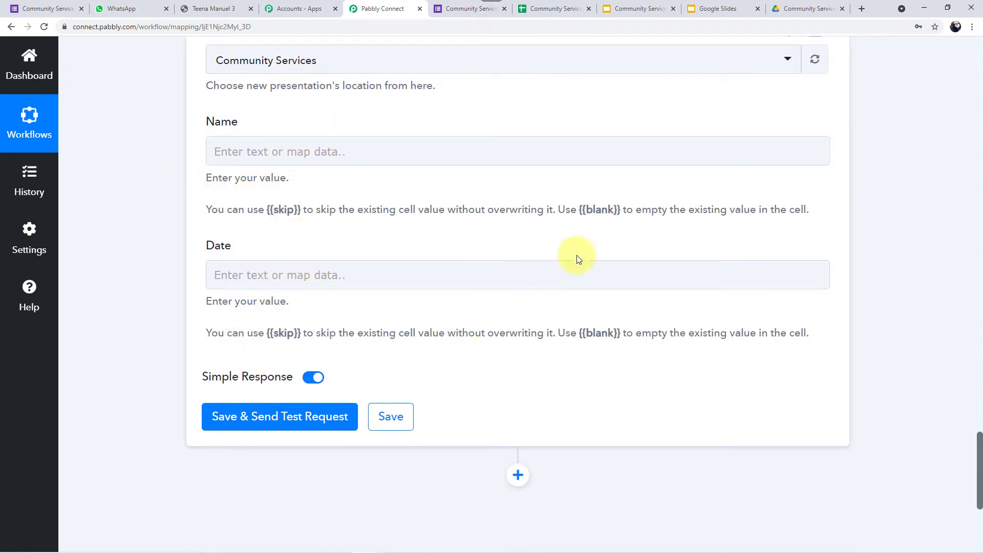
click(636, 13)
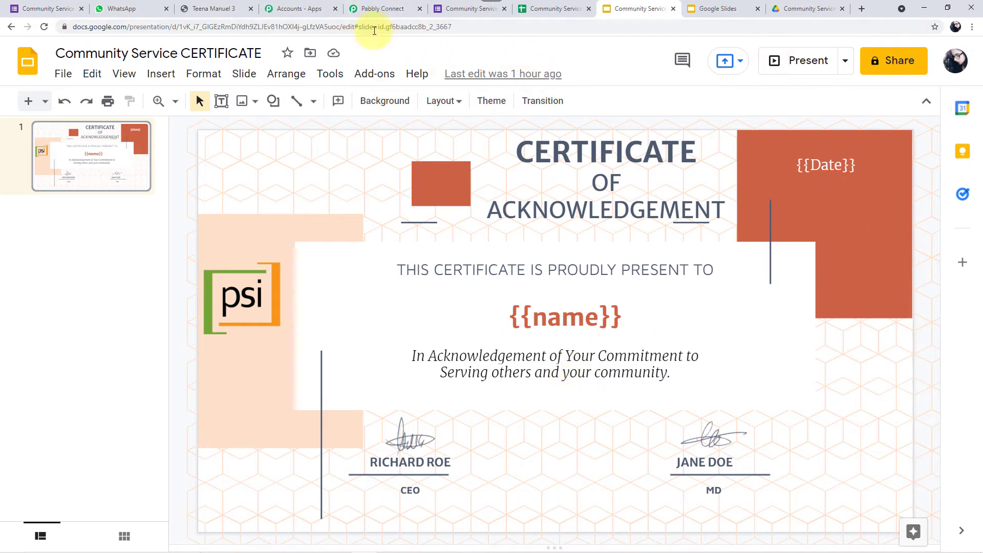
click(383, 8)
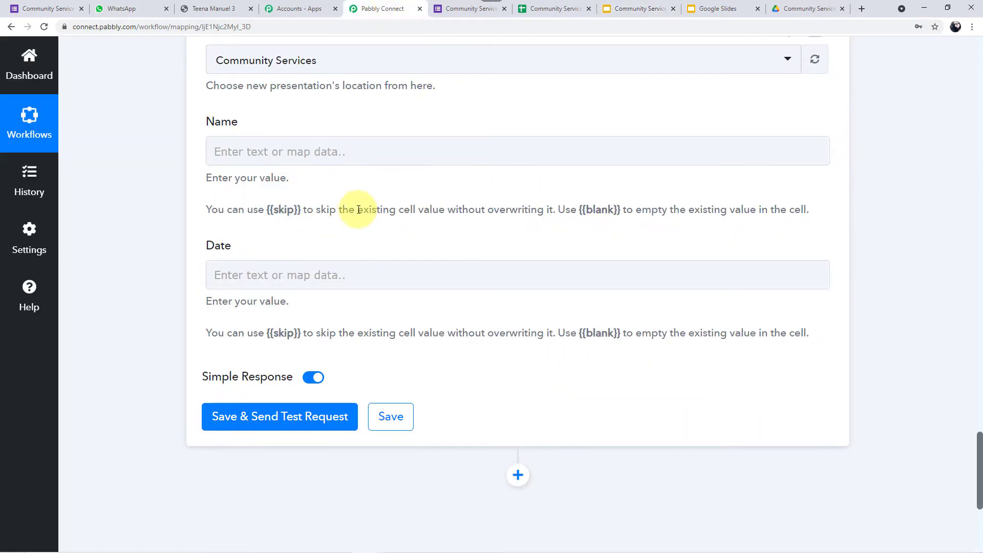
click(321, 151)
click(324, 151)
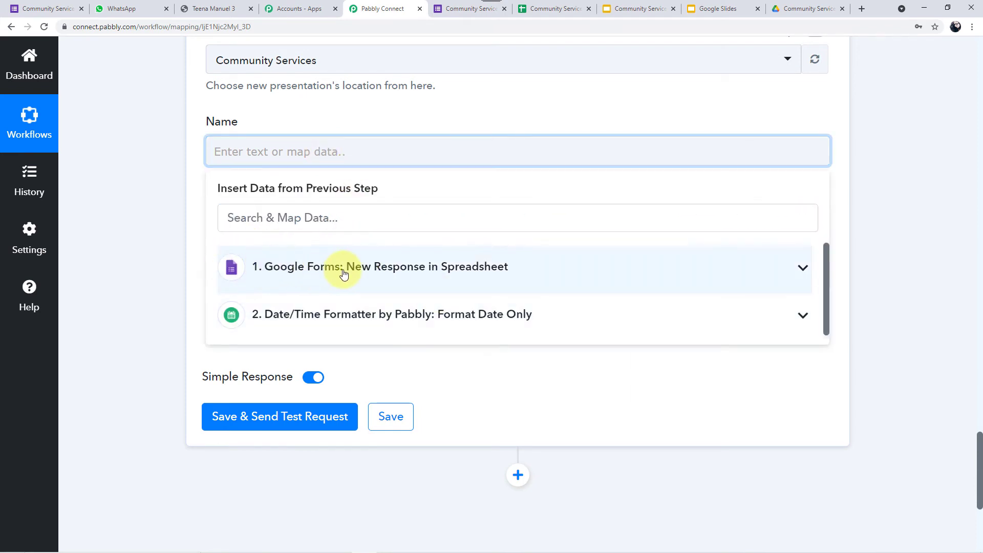
click(369, 274)
click(348, 340)
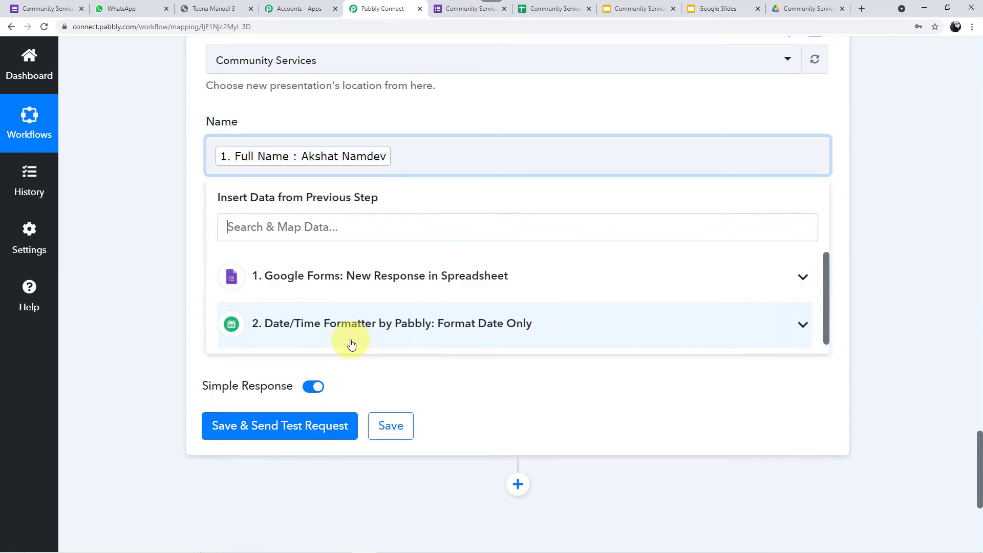
click(185, 255)
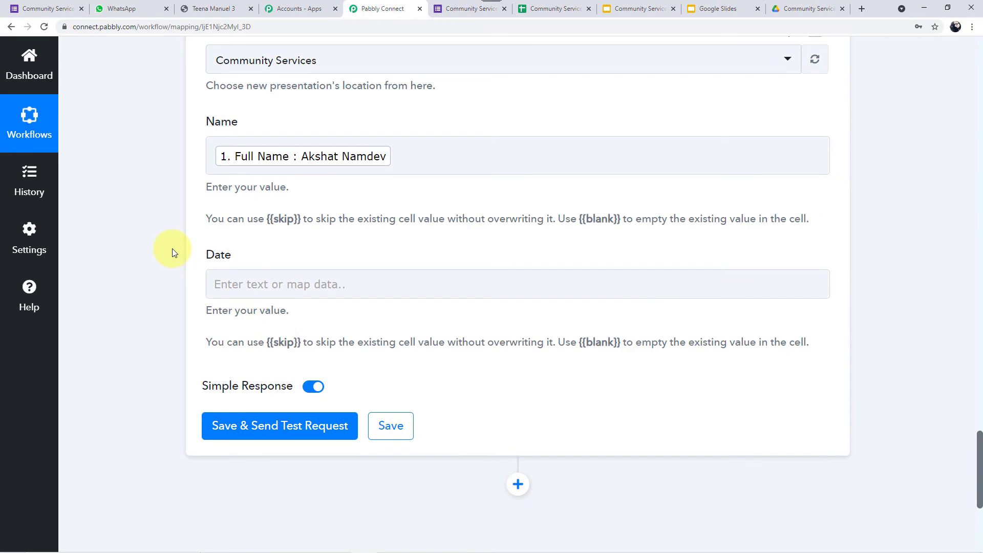
Step: Review the Date/Time Formatter's response, then map the Google Slides Date field to the formatter's Result
click(288, 285)
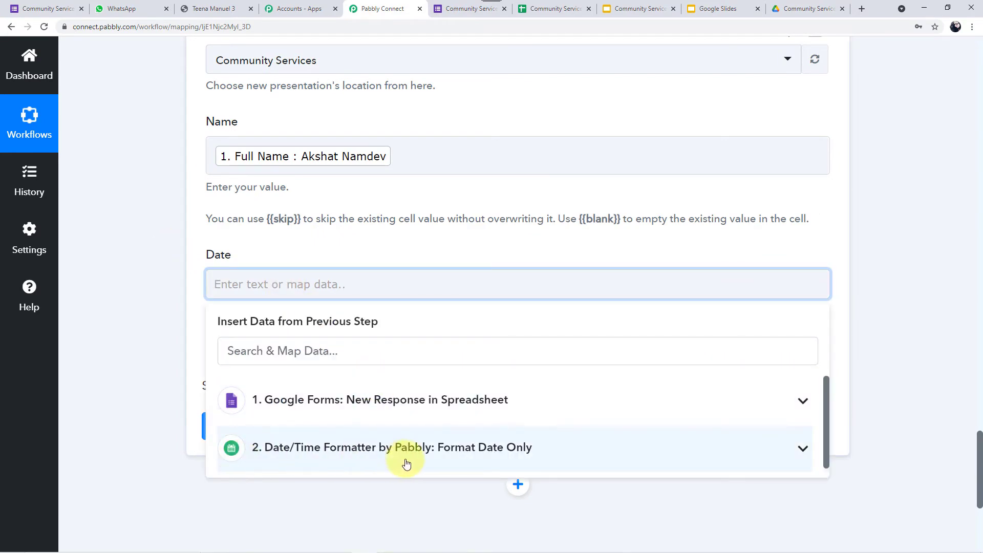
click(152, 338)
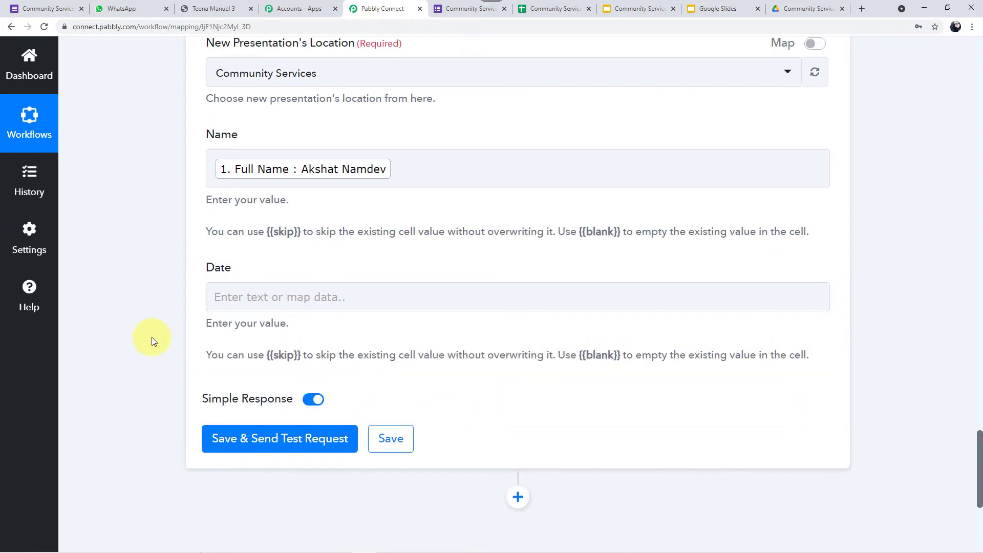
scroll(152, 337, up, 15)
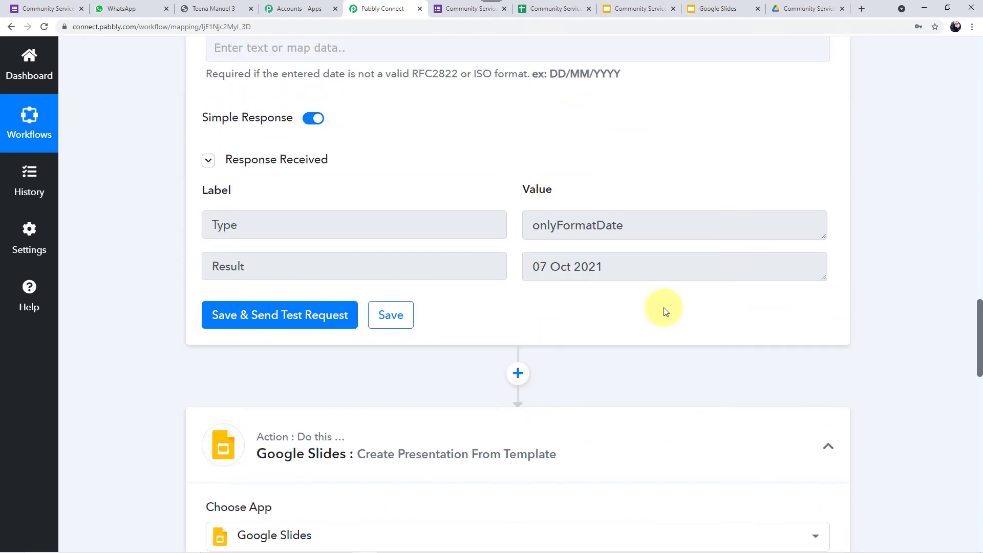
scroll(194, 213, up, 2)
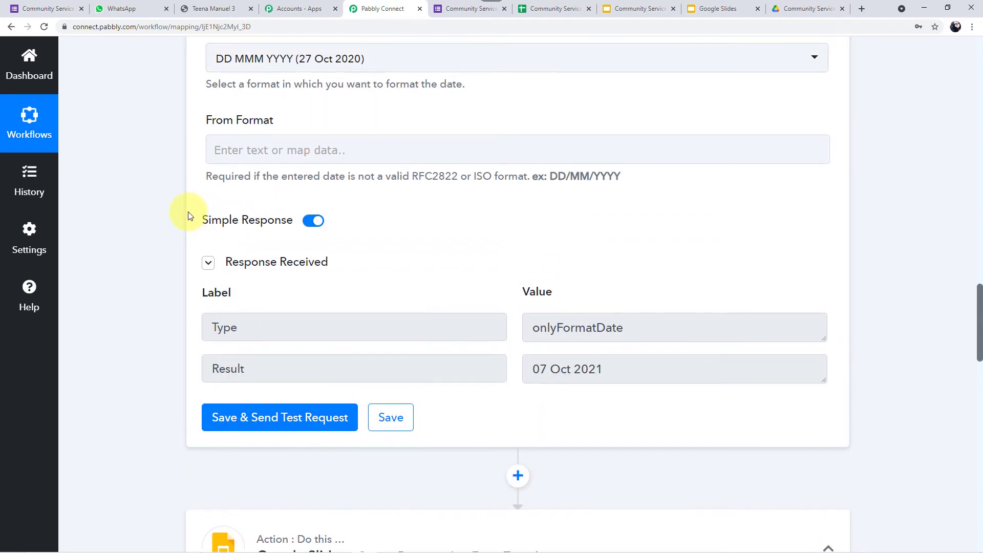
scroll(187, 214, up, 2)
scroll(130, 221, down, 10)
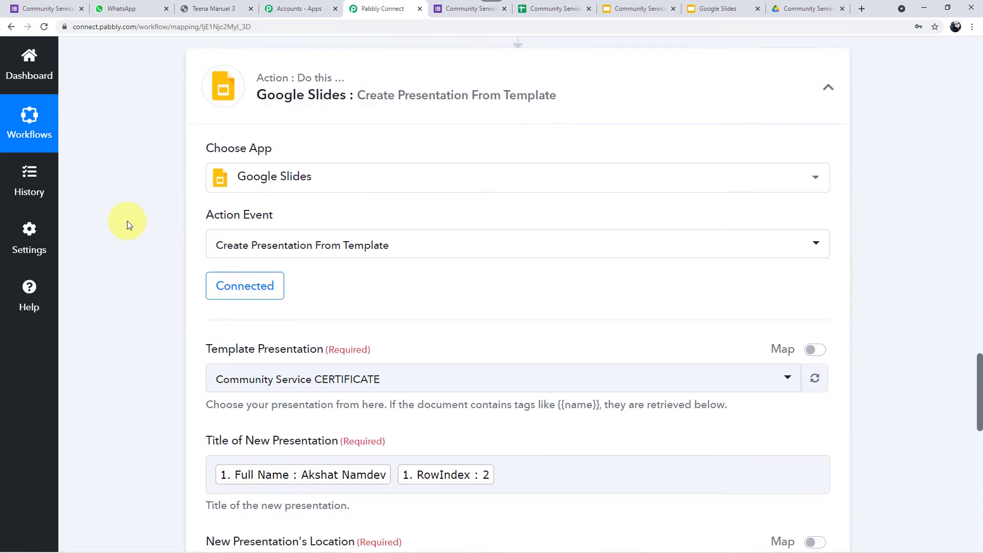
scroll(127, 220, down, 10)
click(336, 188)
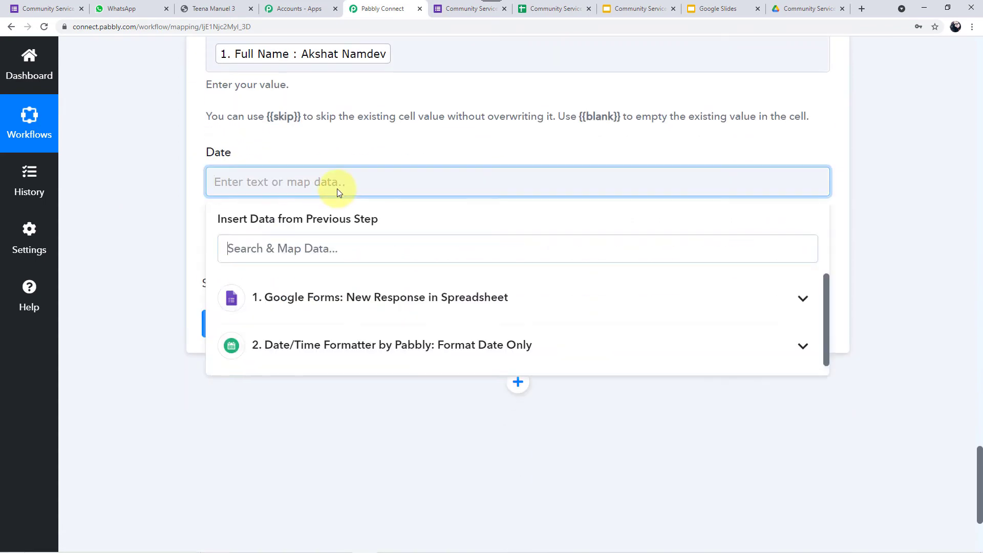
click(341, 353)
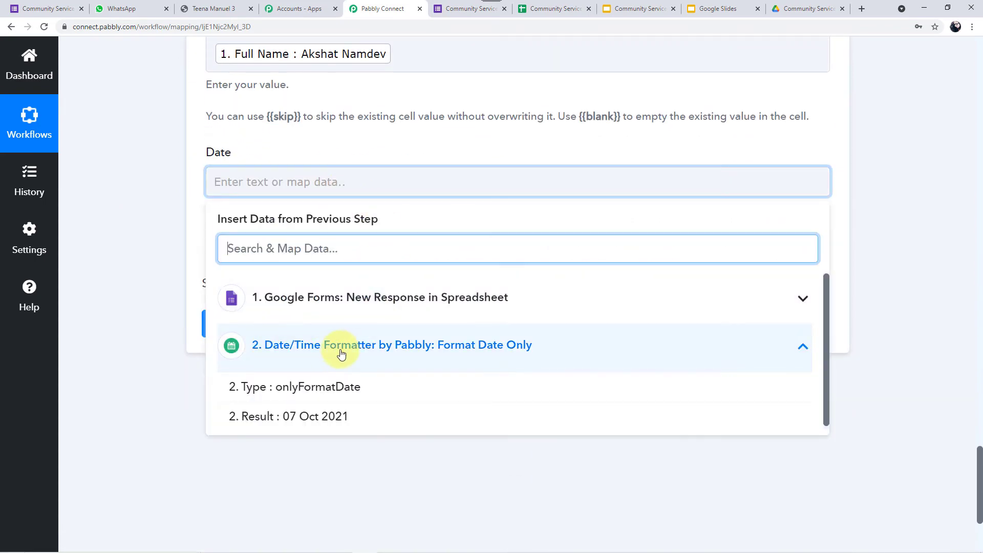
click(273, 417)
click(274, 422)
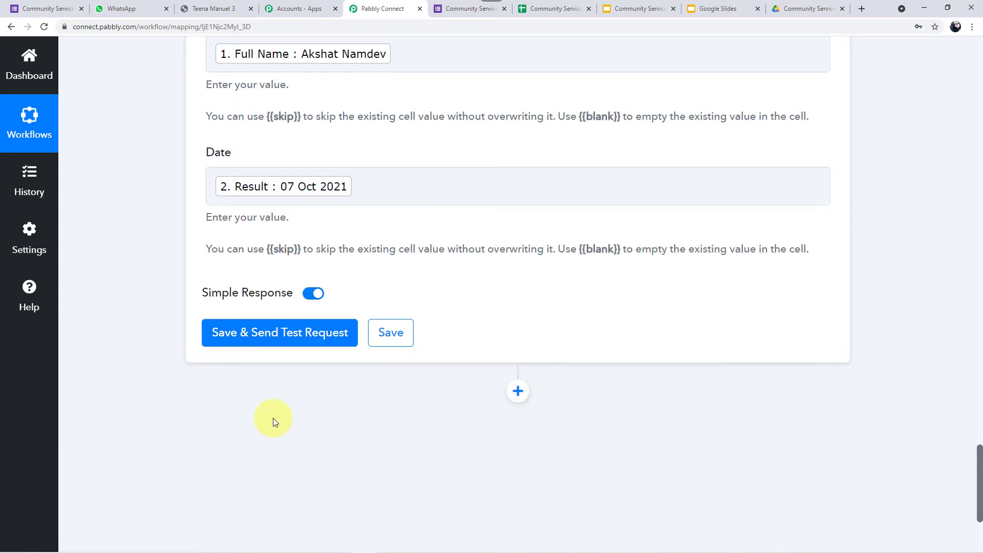
Step: Save the Google Slides action with a test request and enlarge the PresentationId value in the response to read it fully
click(240, 342)
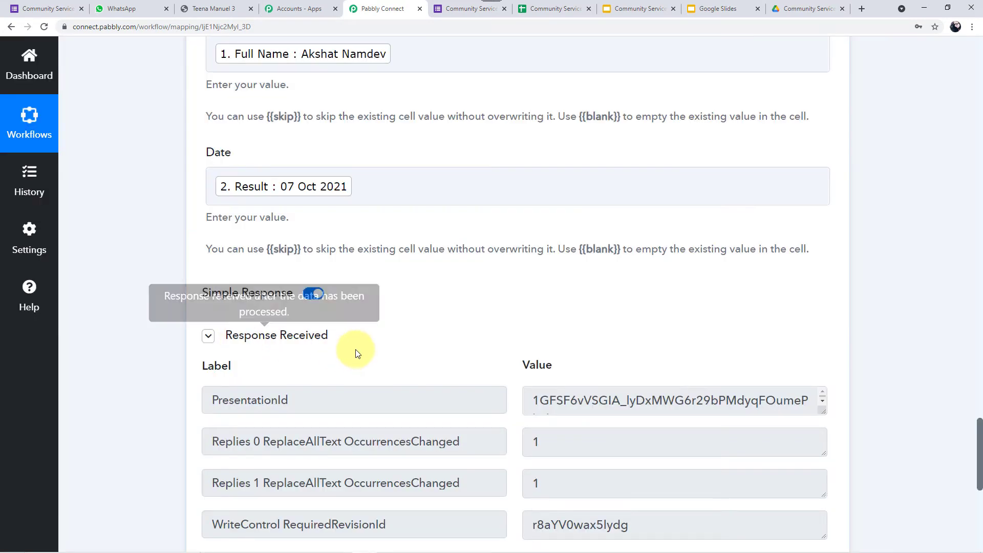
scroll(366, 352, down, 1)
scroll(365, 352, down, 1)
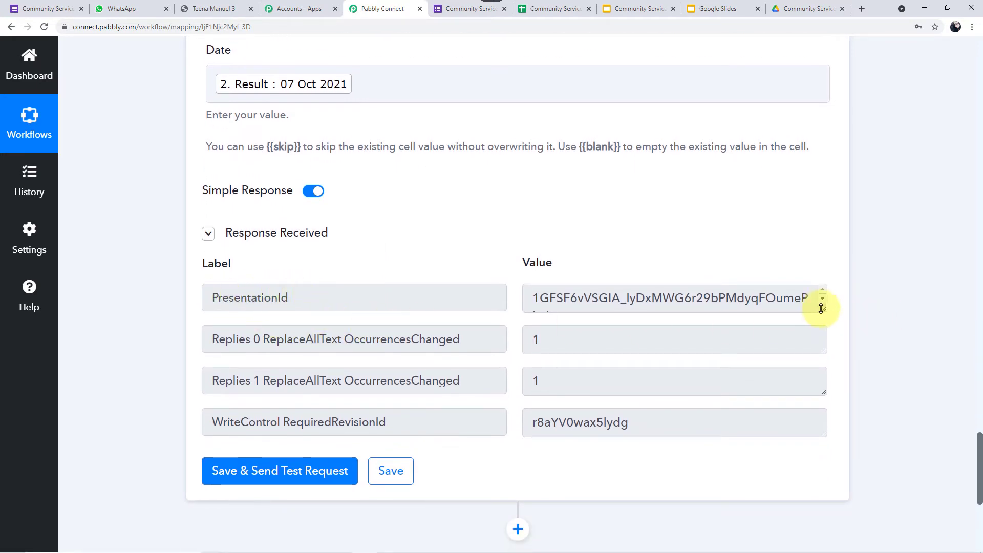
drag(822, 314, 824, 333)
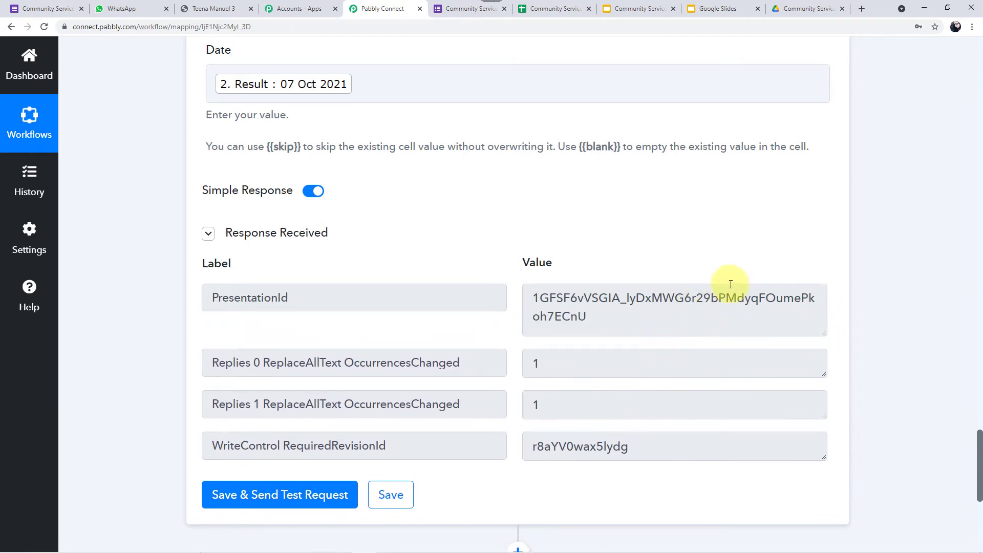
Step: Open the newly generated certificate from the Community Services folder in Google Drive to check its name and date, then return to Pabbly Connect
click(787, 12)
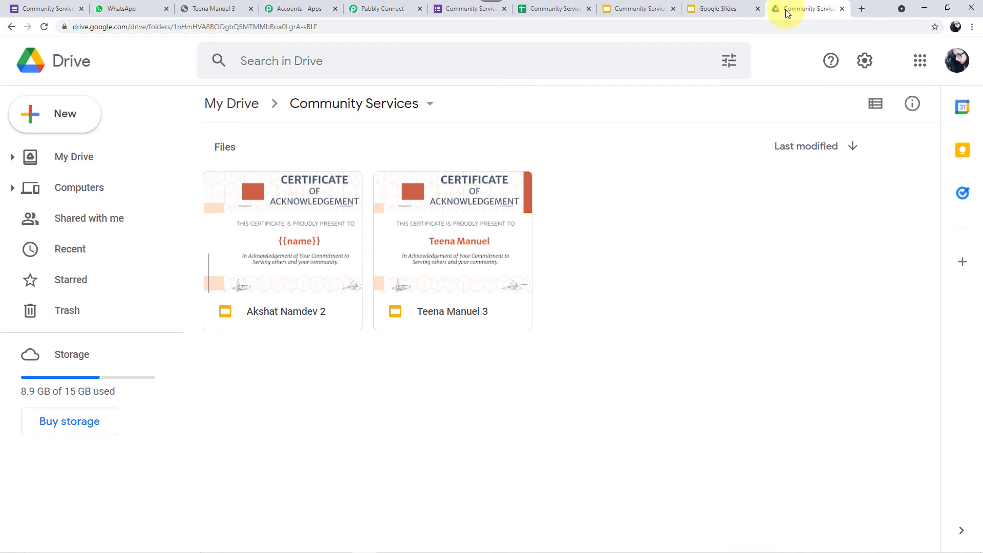
double_click(277, 294)
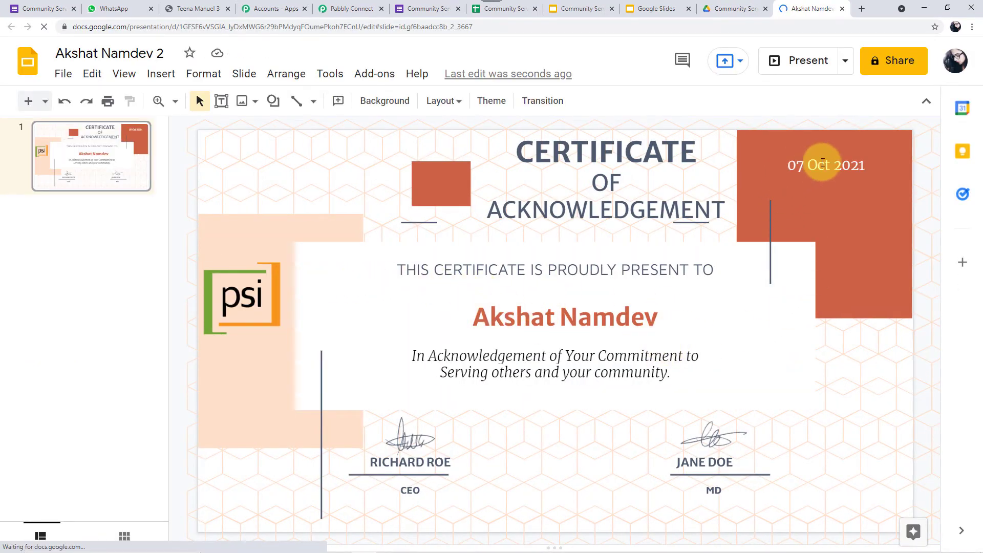
click(353, 8)
scroll(317, 207, up, 1)
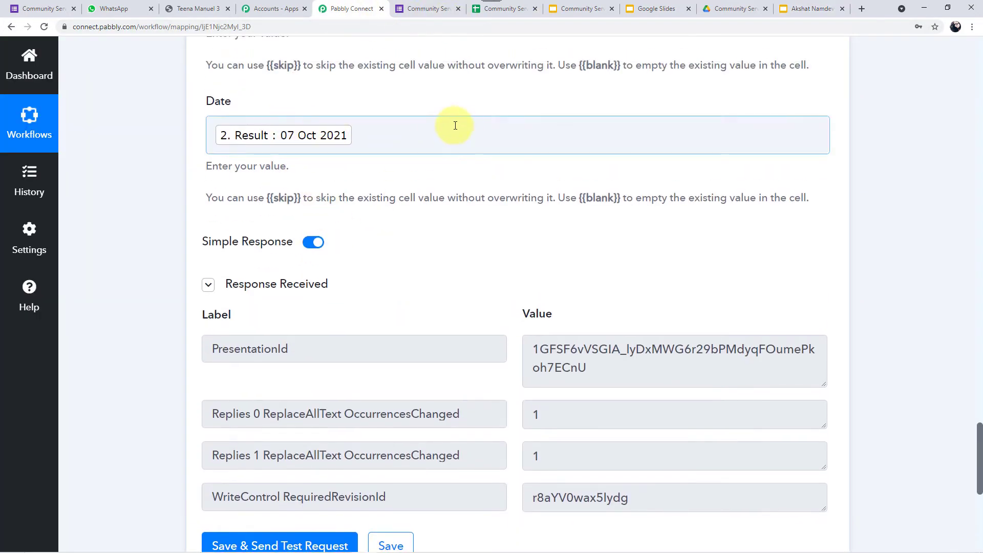
scroll(353, 199, down, 1)
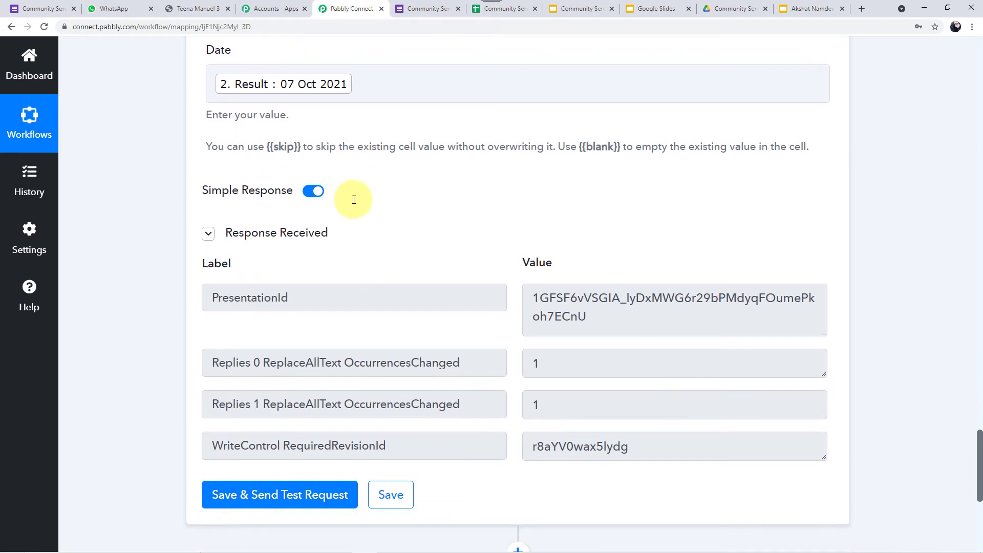
Step: Add a Google Drive action after the Google Slides step with the Share a File With Anyone event
scroll(354, 199, down, 4)
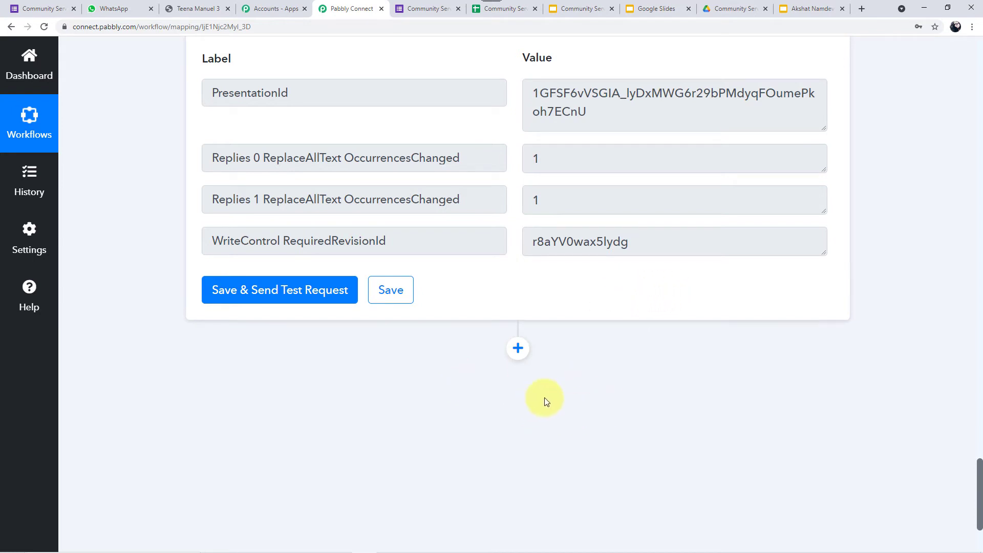
click(518, 350)
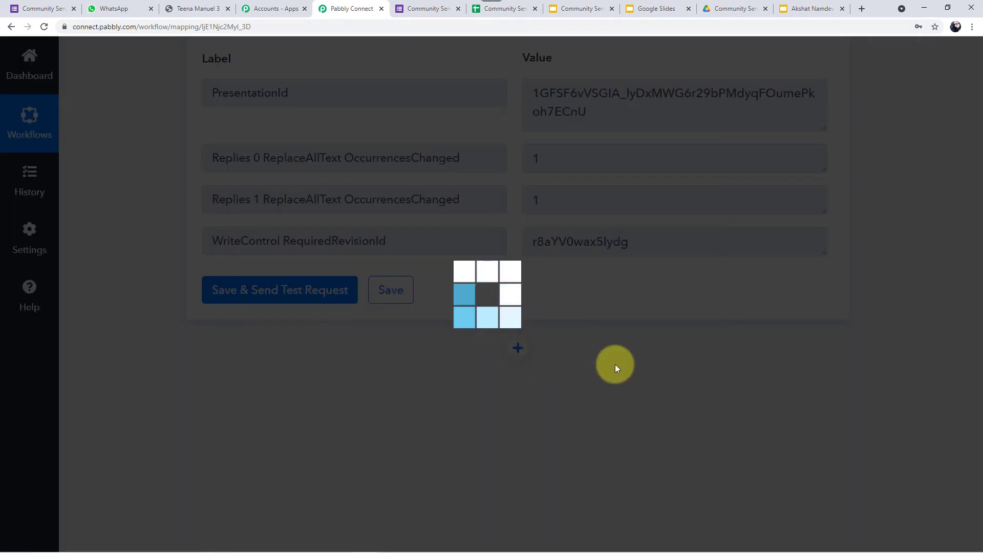
scroll(504, 332, down, 5)
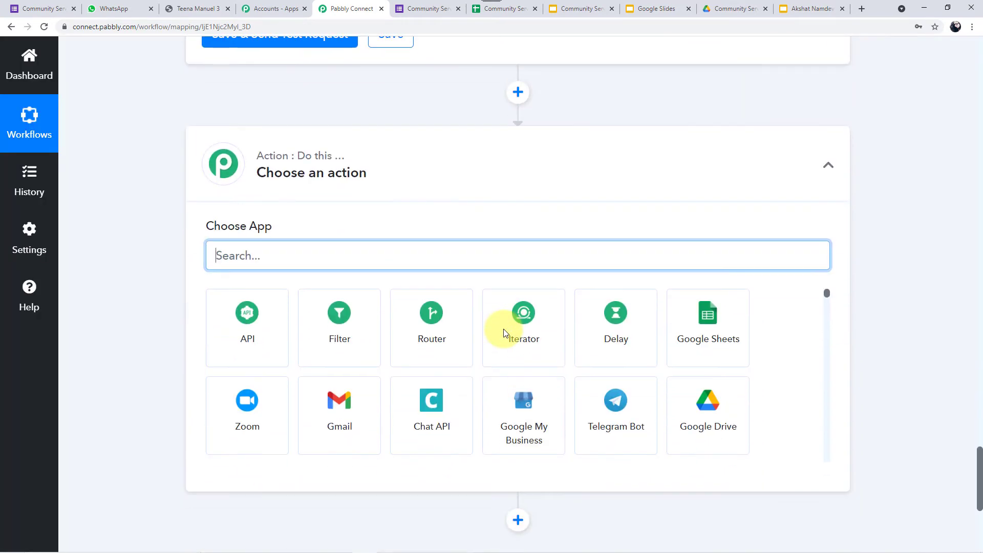
click(706, 423)
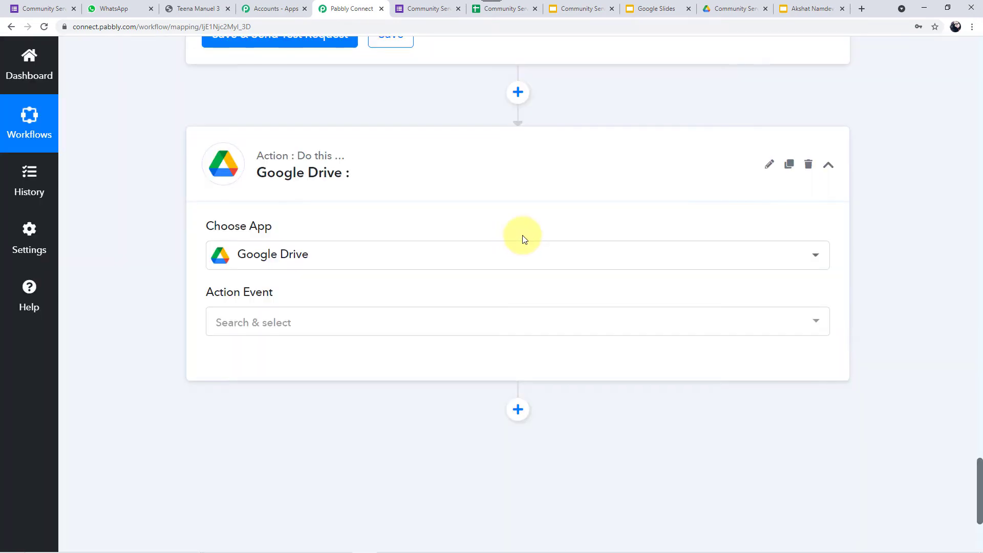
click(321, 331)
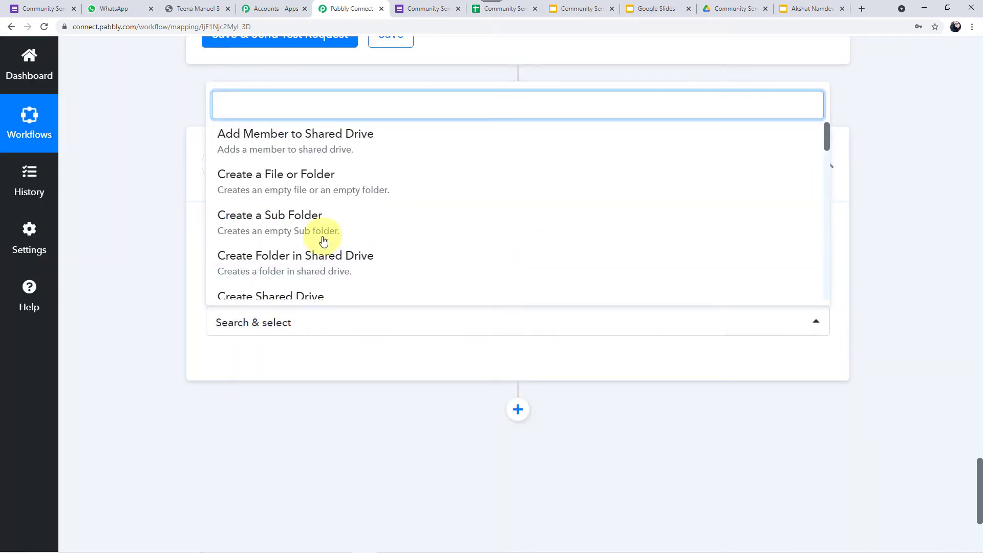
scroll(318, 214, down, 2)
scroll(318, 214, down, 5)
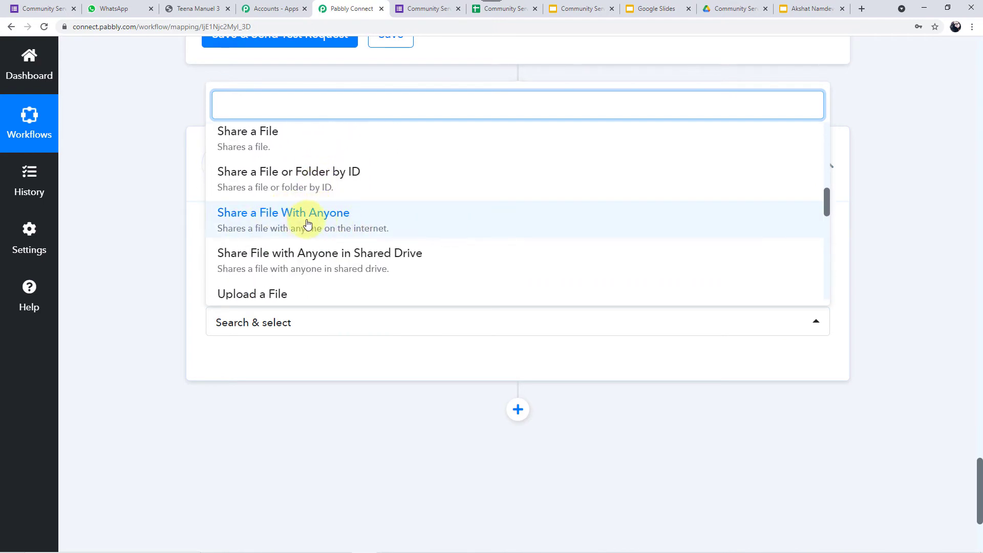
click(323, 225)
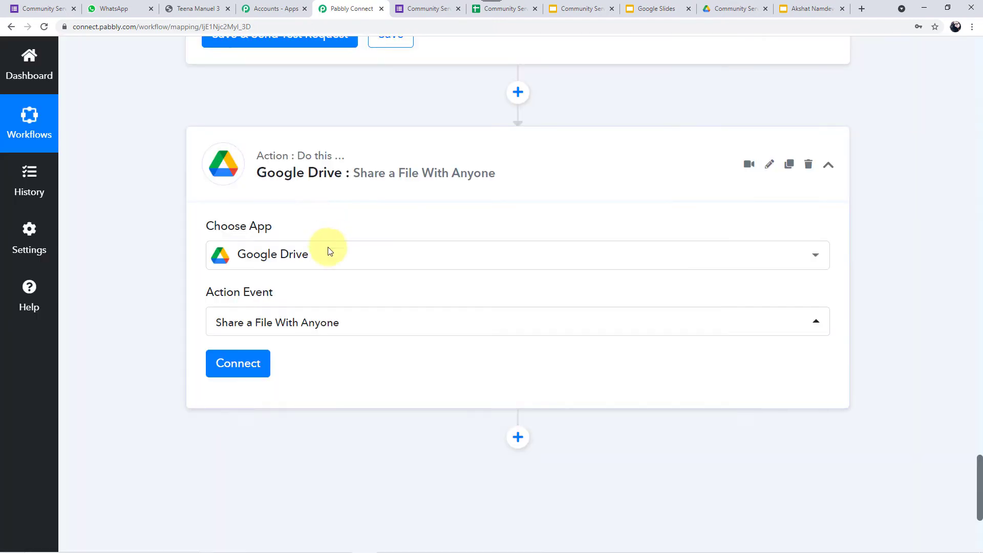
Step: Connect the Google Drive action through a new connection, authorizing Pabbly Connect Drive with the listed Google account
click(241, 365)
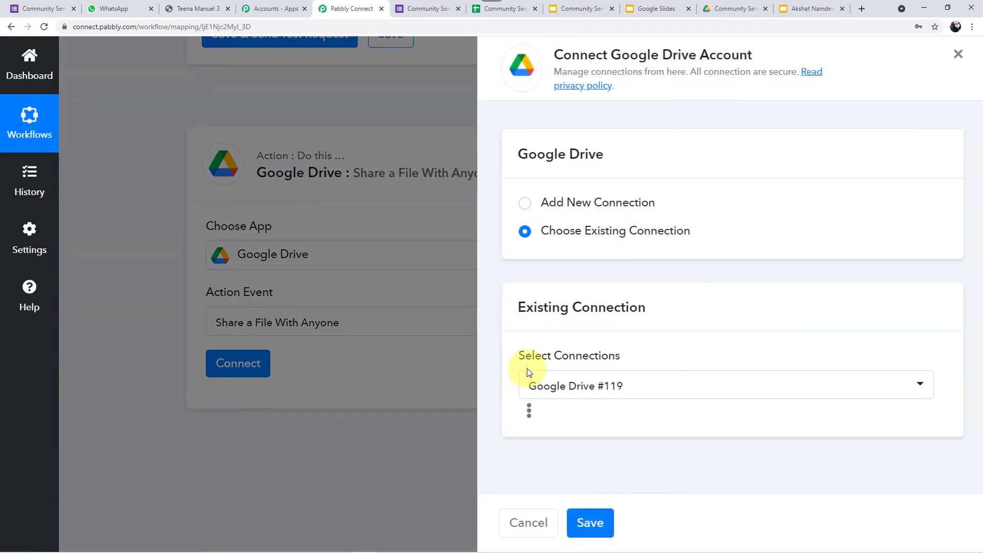
click(519, 204)
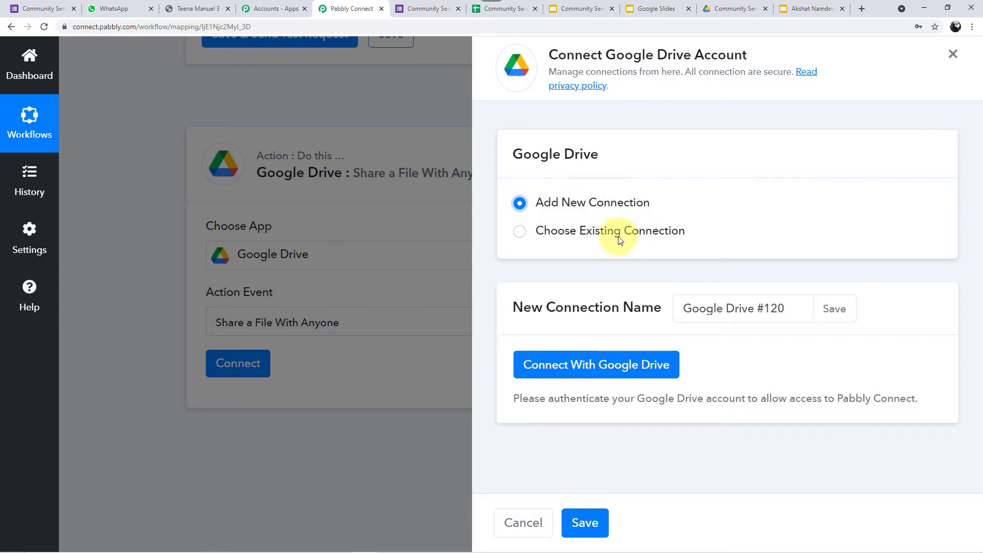
click(520, 232)
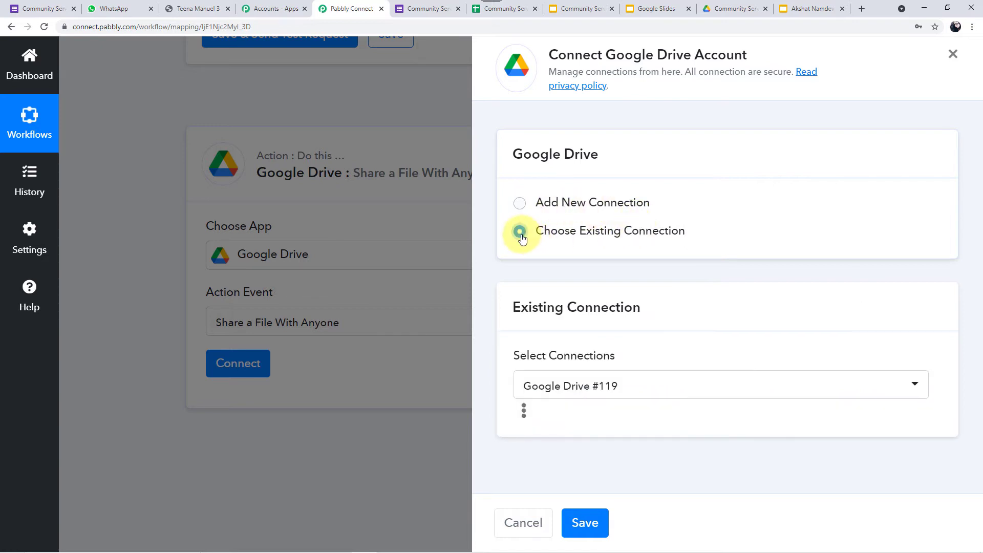
click(523, 208)
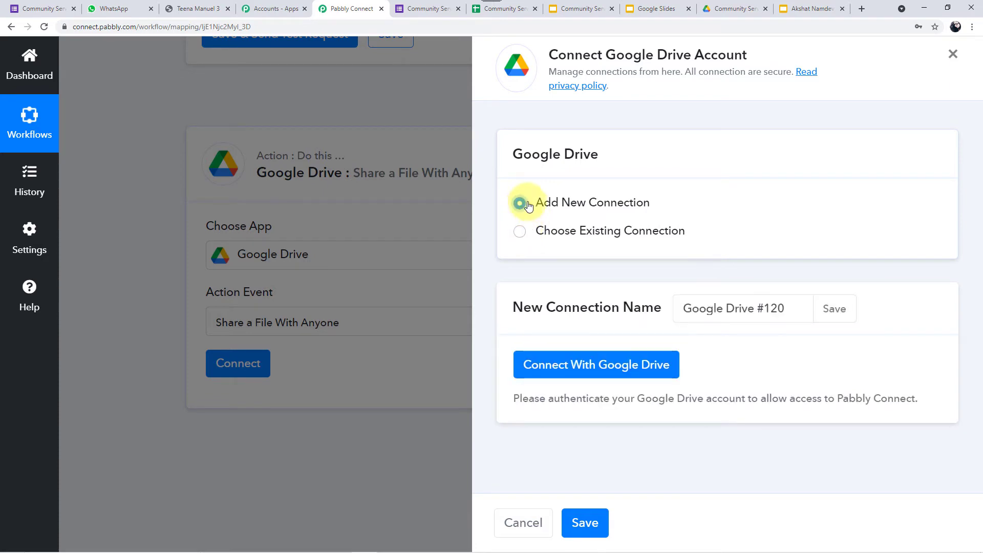
click(565, 371)
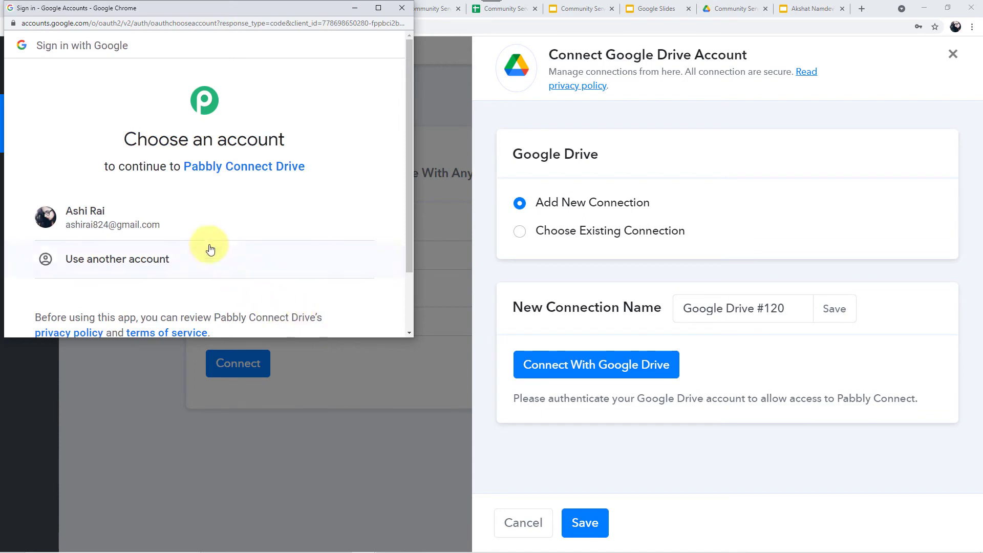
click(200, 214)
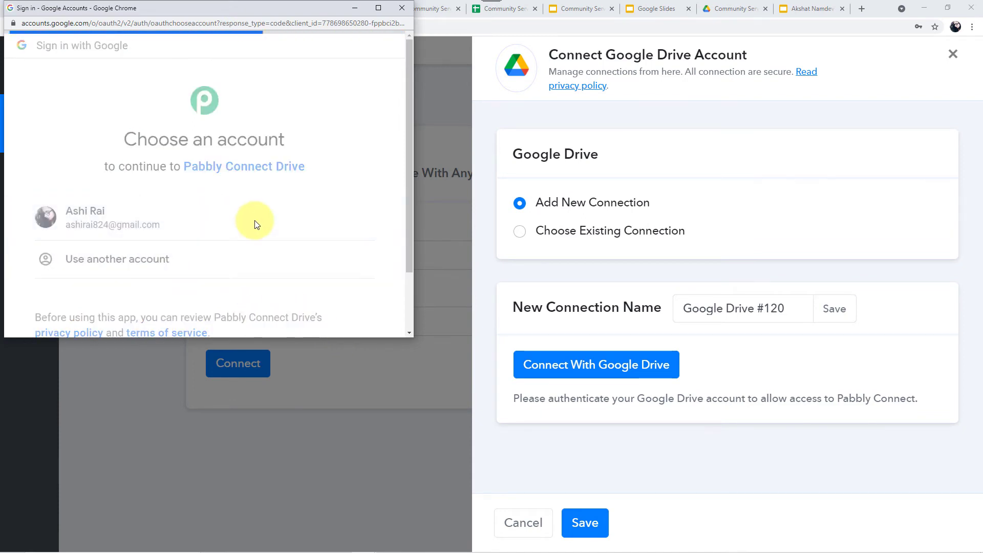
scroll(256, 224, down, 5)
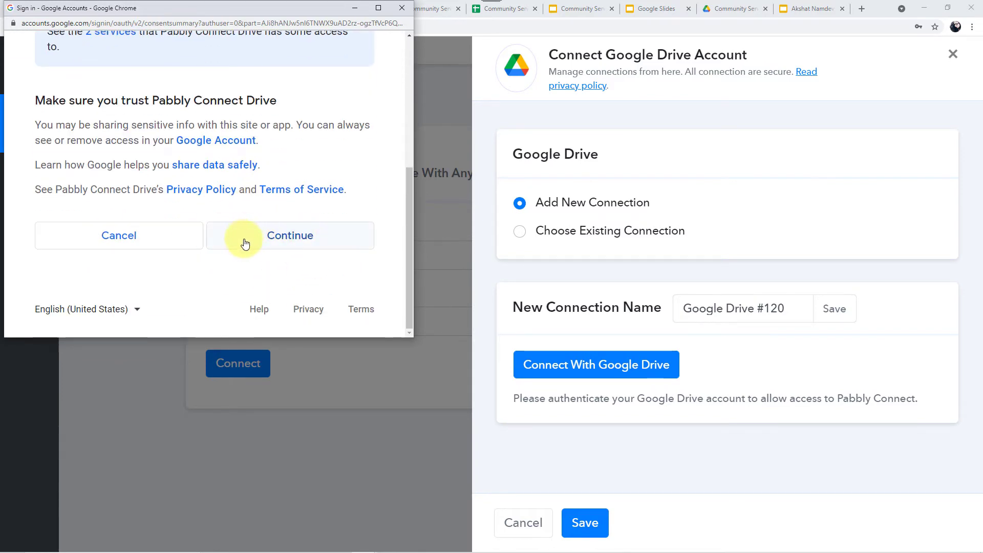
click(328, 244)
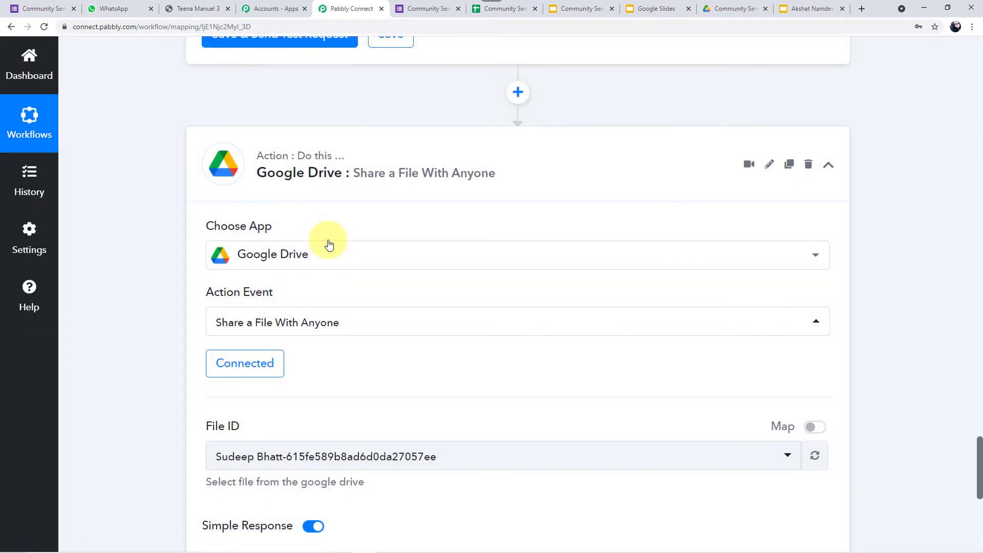
Step: Check the PresentationId in the Google Slides response, then enable mapping for the Google Drive File ID and clear its preset value
scroll(330, 263, down, 2)
scroll(332, 256, down, 2)
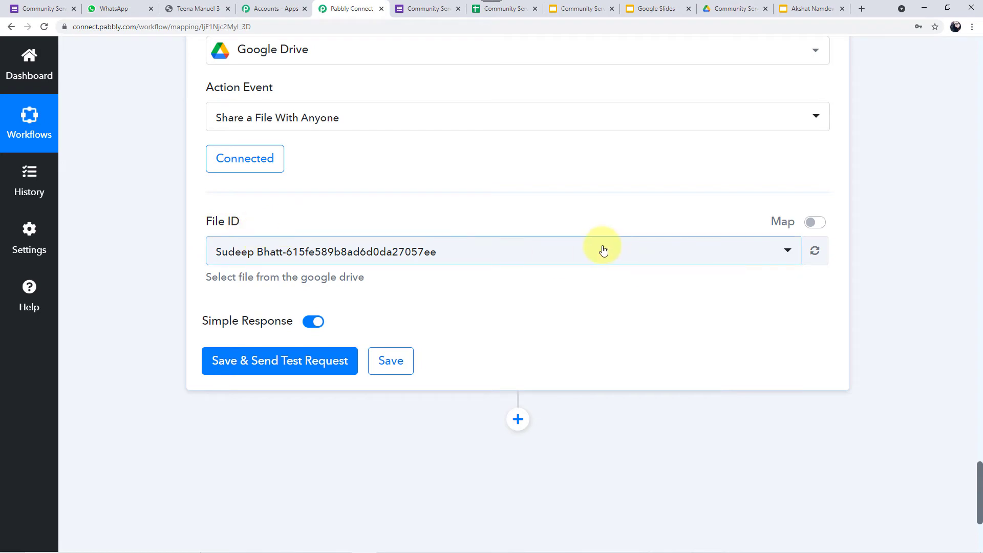
scroll(603, 249, up, 2)
scroll(602, 249, up, 9)
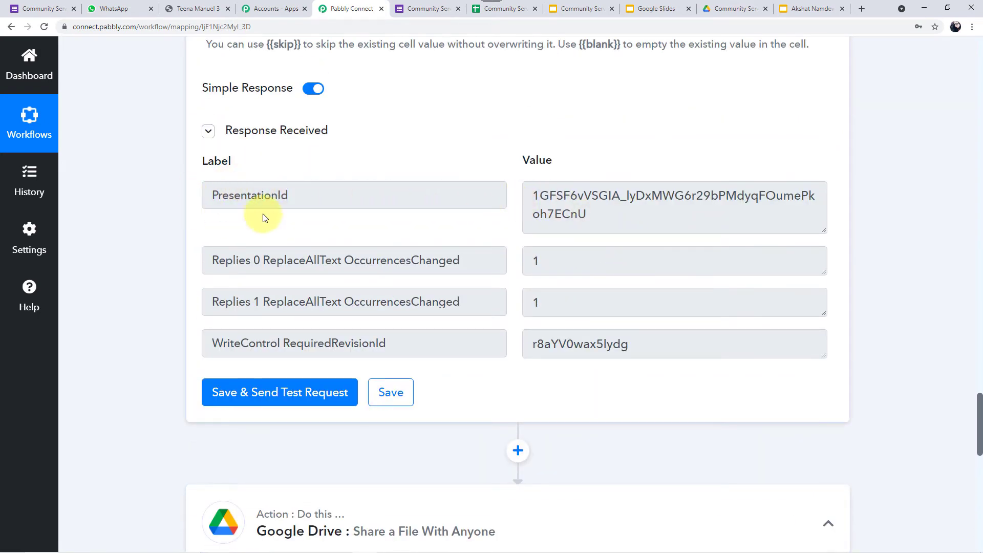
scroll(415, 211, down, 9)
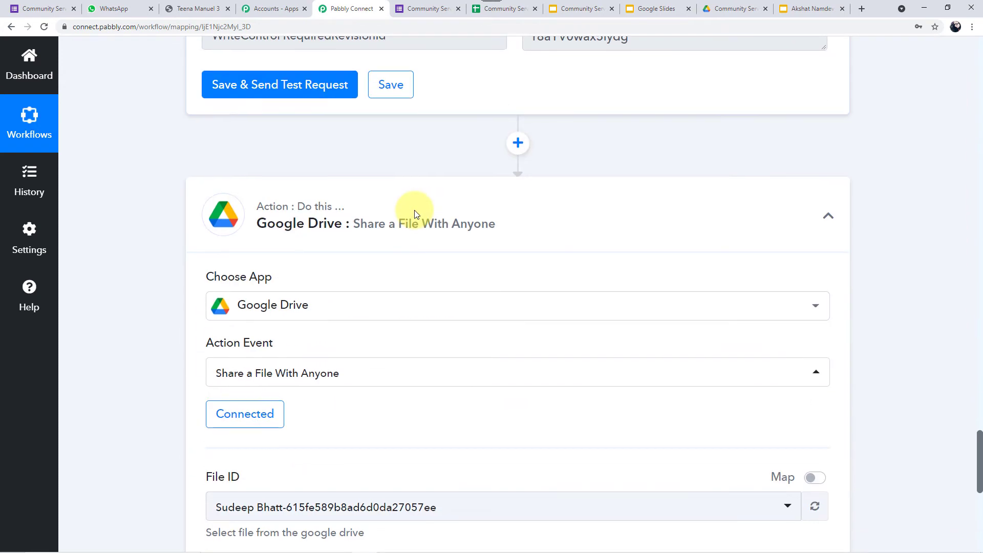
scroll(415, 214, down, 2)
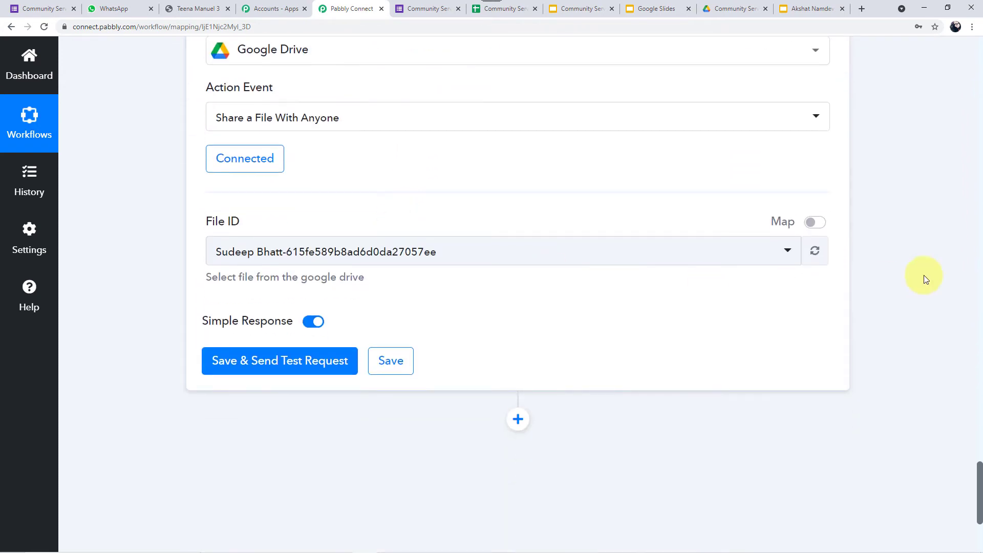
click(823, 224)
click(611, 254)
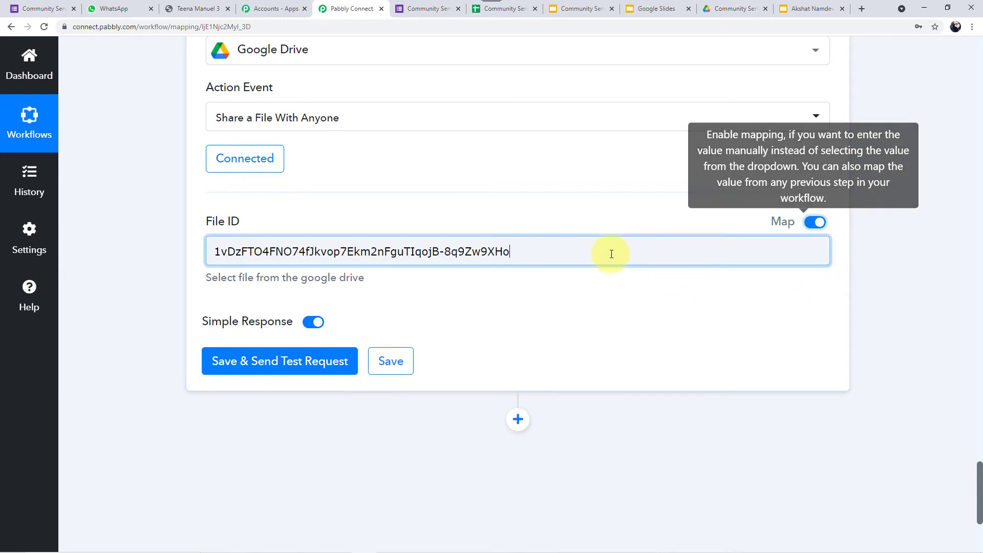
key(BackSpace)
key(BackSpace)
key(BackSpace)
key(BackSpace)
key(BackSpace)
key(BackSpace)
key(BackSpace)
key(BackSpace)
key(BackSpace)
key(BackSpace)
key(BackSpace)
key(BackSpace)
key(BackSpace)
key(BackSpace)
key(BackSpace)
key(BackSpace)
key(BackSpace)
key(BackSpace)
key(BackSpace)
key(BackSpace)
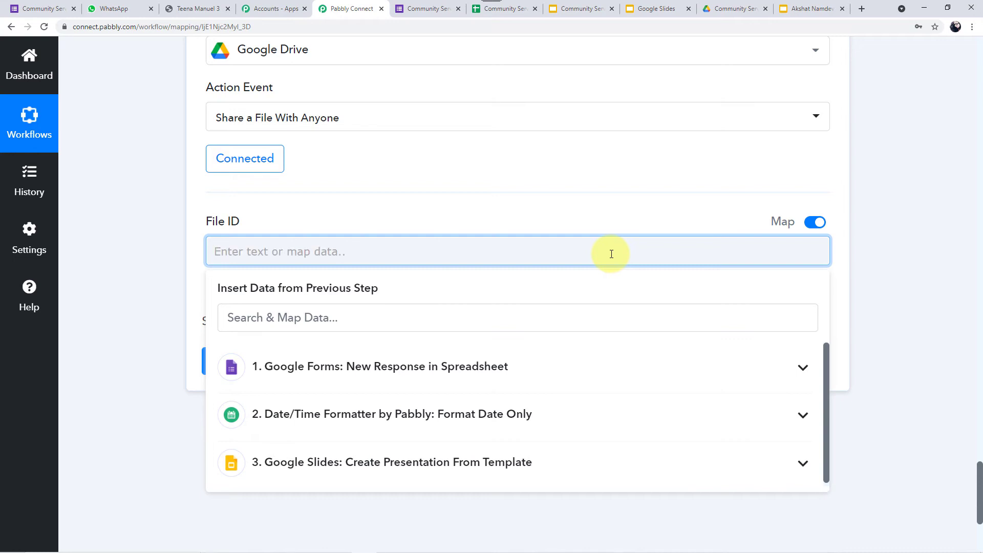
Step: Map the File ID to the PresentationId from the Google Slides: Create Presentation From Template step
scroll(542, 439, down, 1)
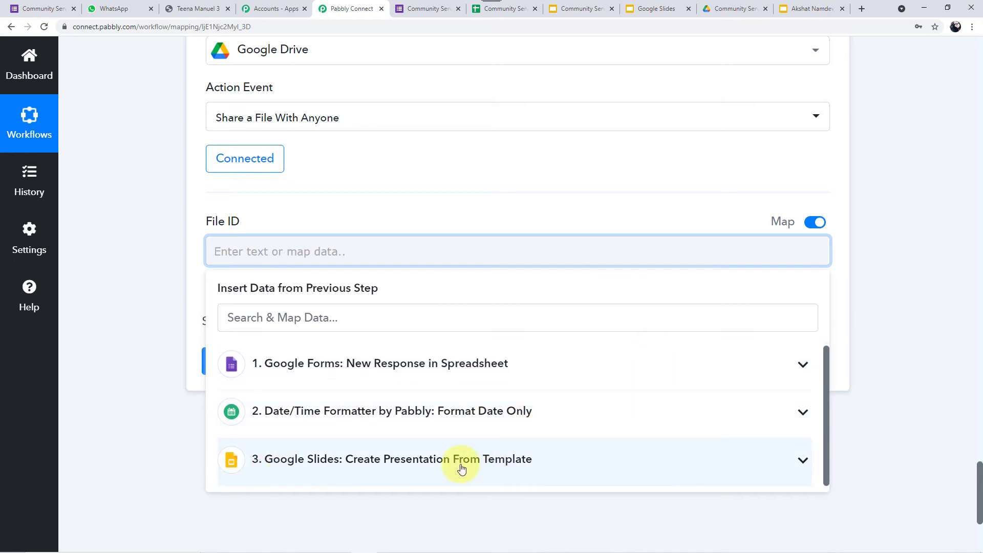
click(486, 465)
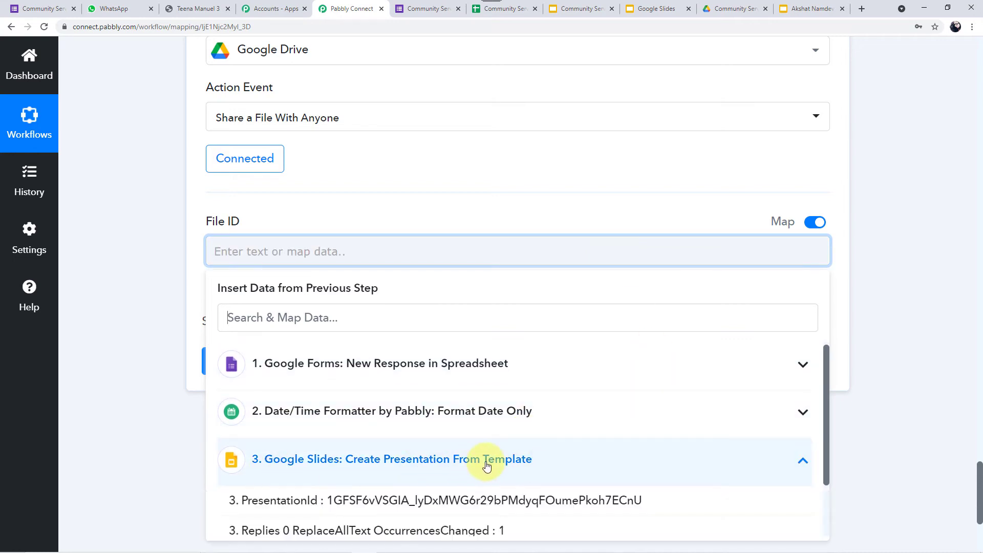
scroll(486, 465, down, 2)
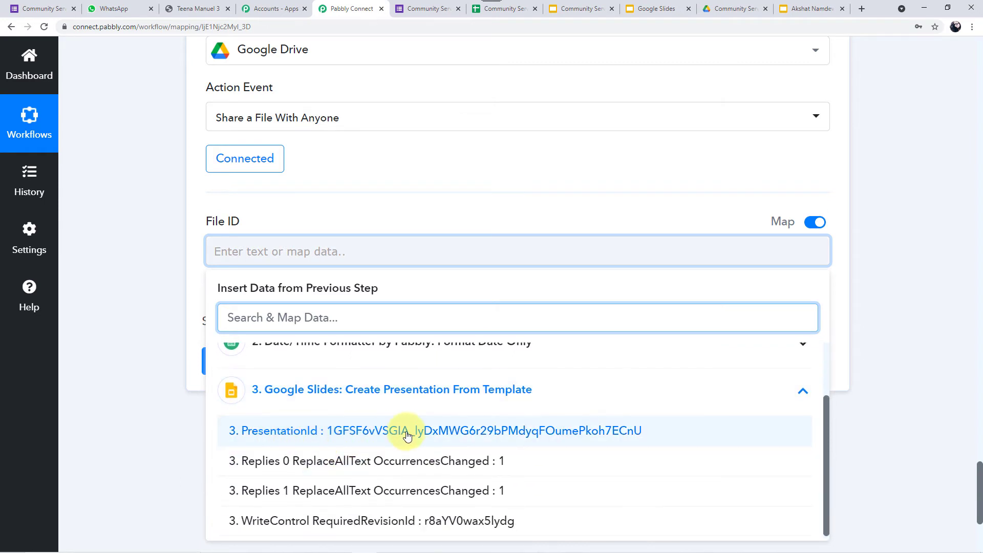
click(407, 432)
click(136, 333)
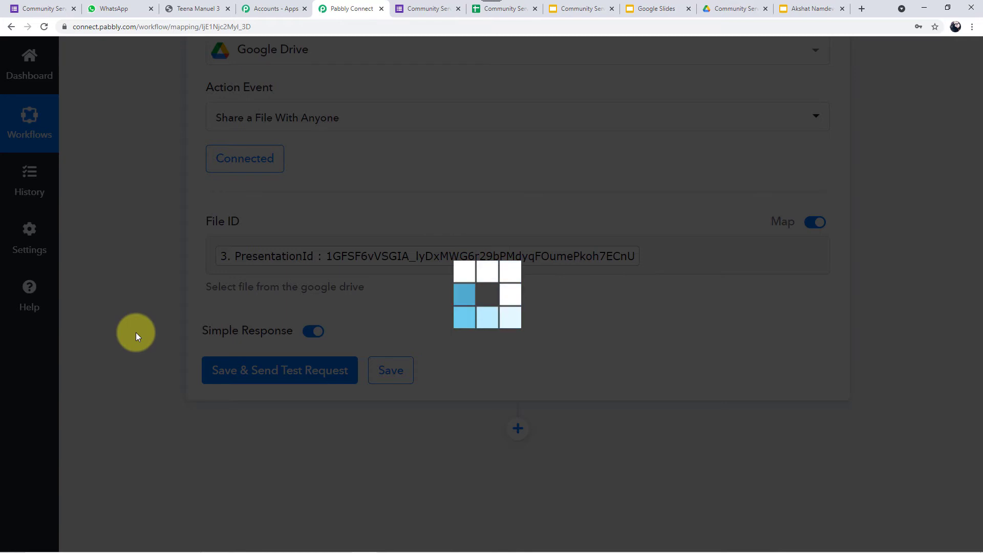
Step: Save the Google Drive action with a test request and review the sharing permission and file links in its response
scroll(137, 333, down, 2)
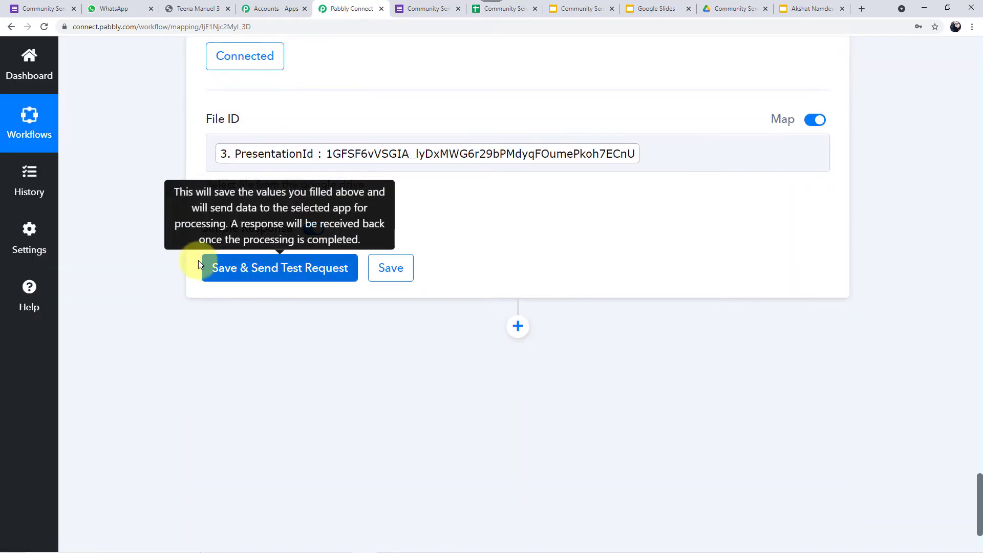
click(274, 279)
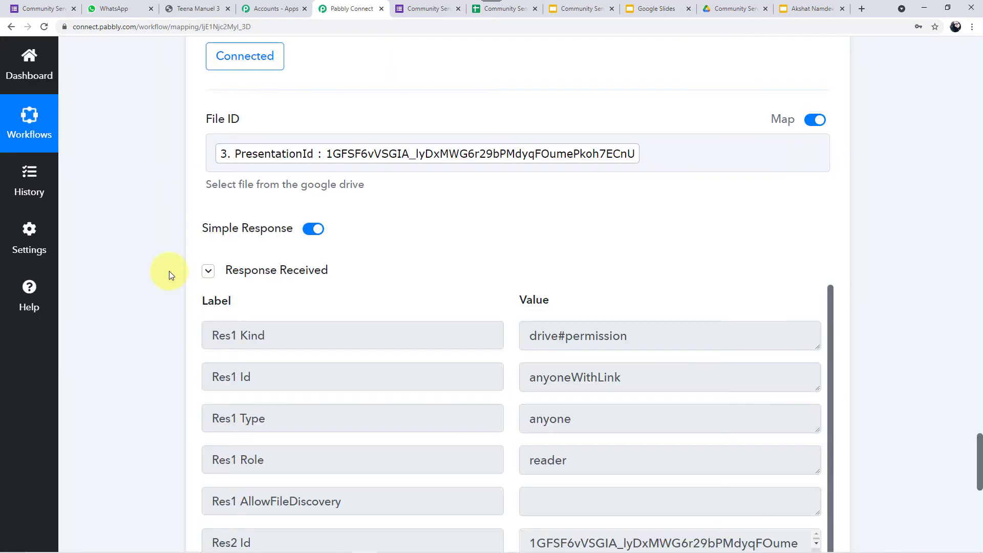
scroll(169, 272, down, 3)
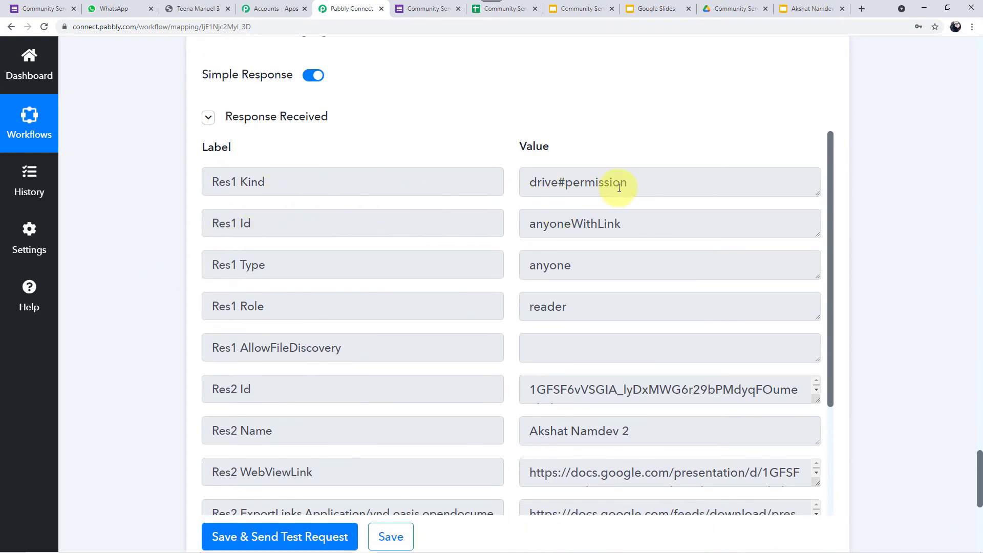
scroll(550, 306, down, 3)
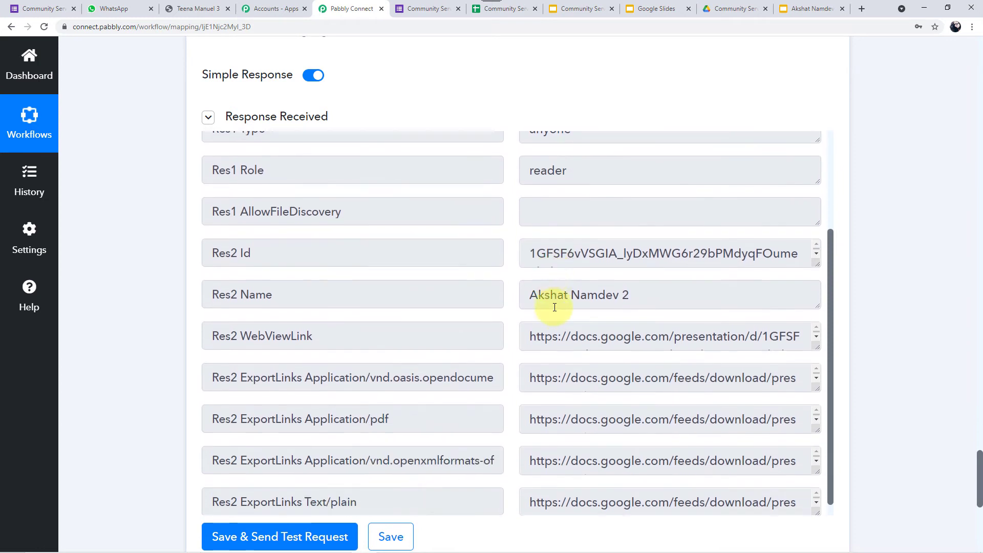
scroll(312, 320, down, 2)
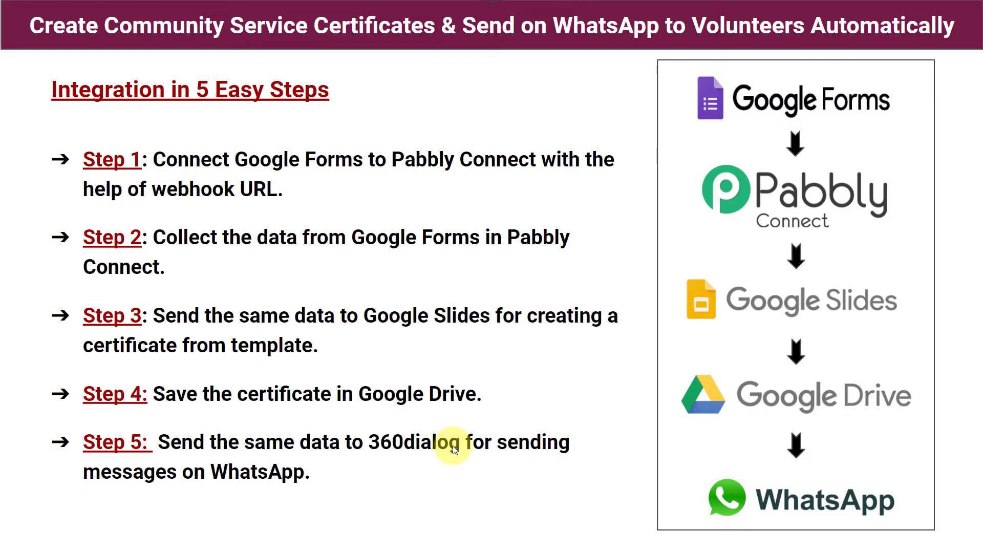
Step: Return to the workflow and add a WhatsApp by 360Dialog action after the Google Drive step with the Send Template Message event
key(alt+Tab)
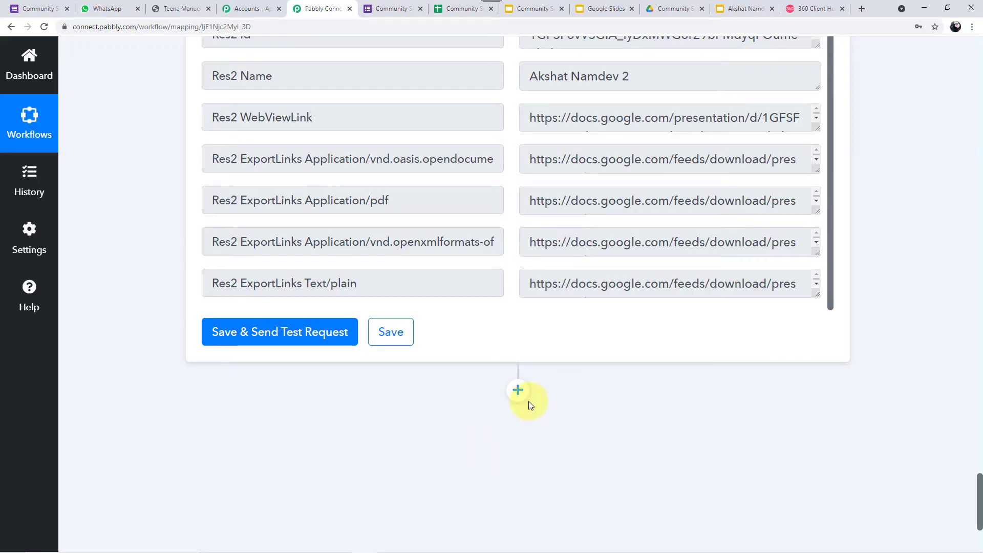
click(516, 391)
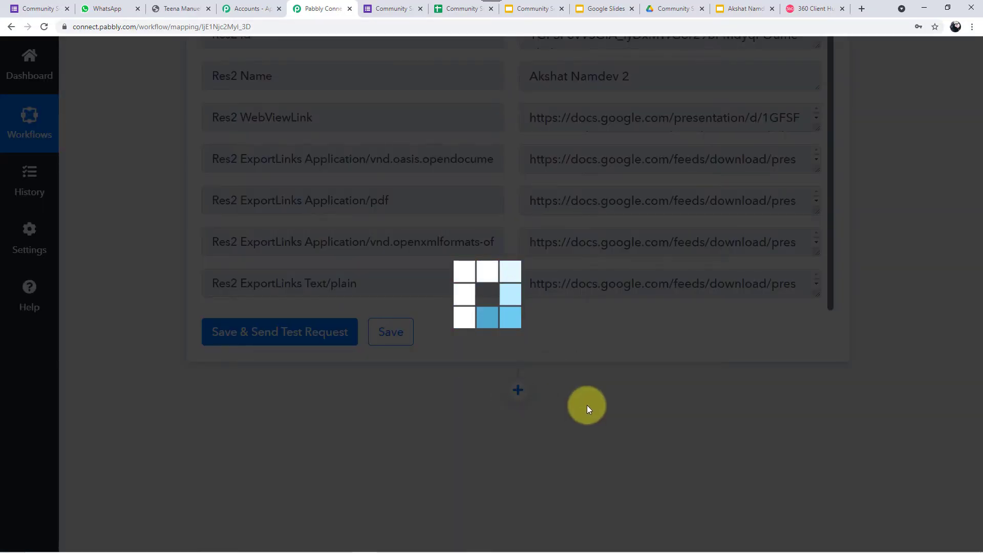
scroll(588, 370, down, 3)
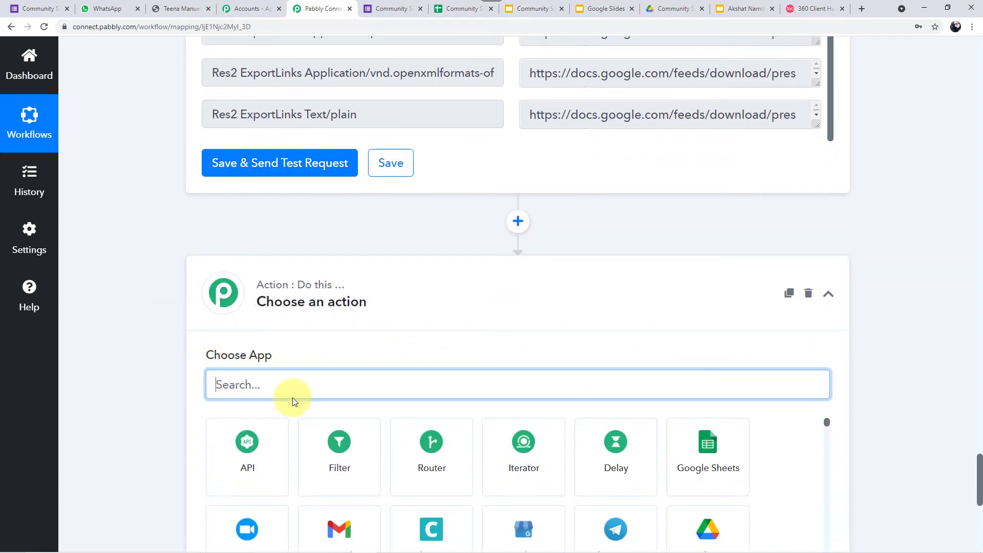
scroll(333, 383, down, 2)
text(360)
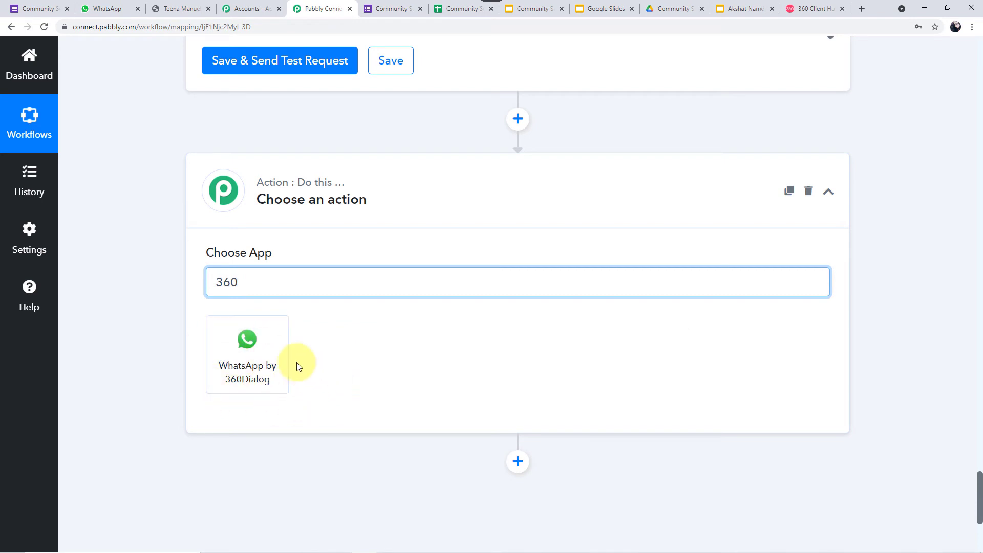
click(250, 379)
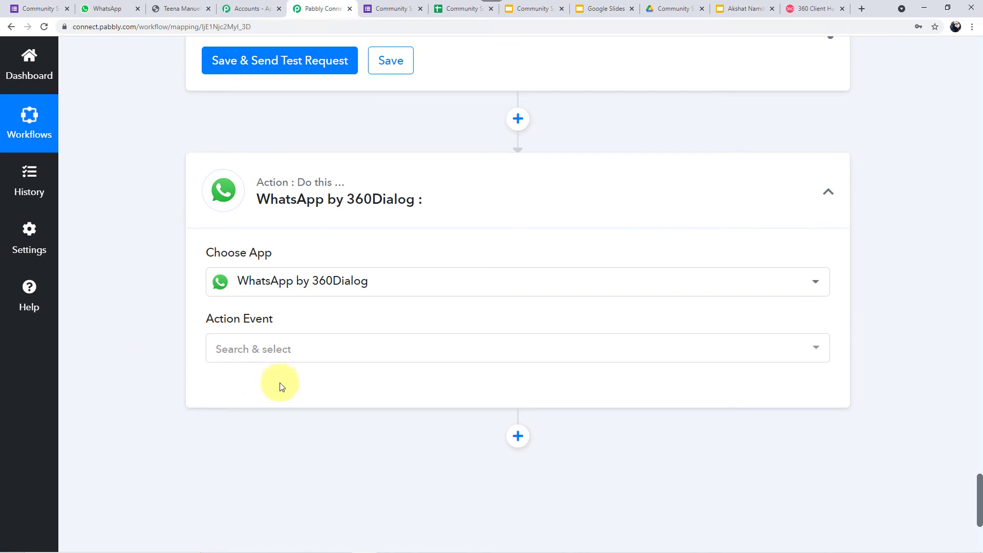
click(283, 363)
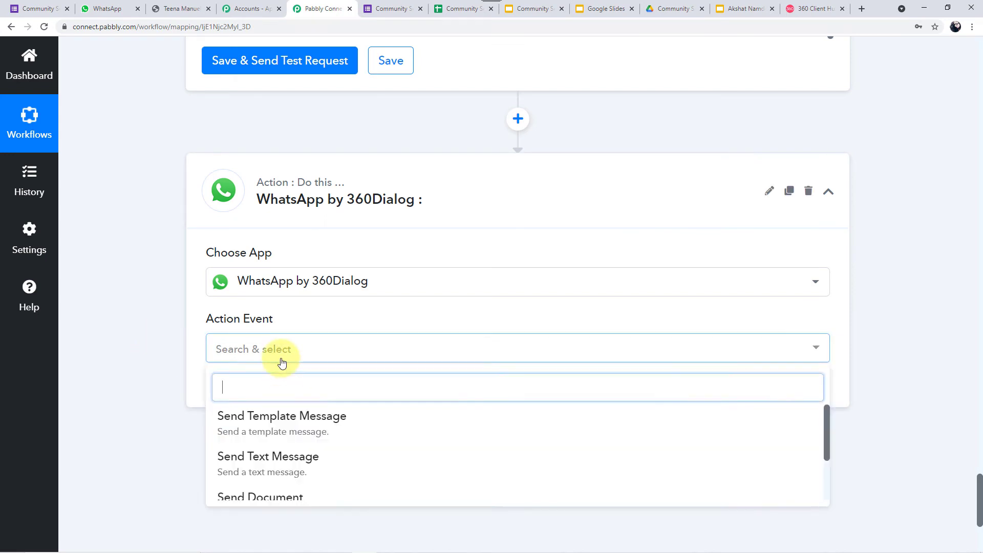
click(282, 424)
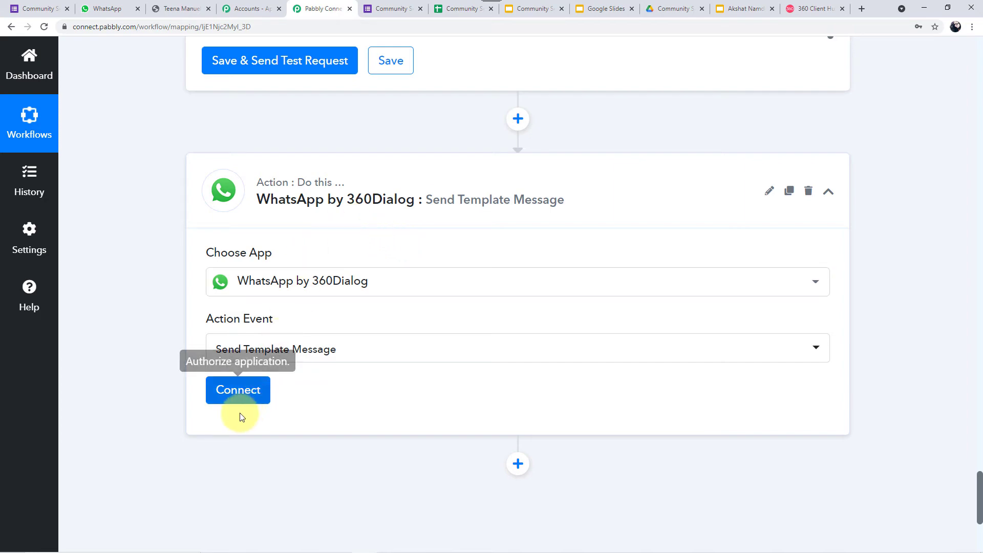
Step: Start a new connection for the WhatsApp by 360Dialog action and bring up its API Key and Domain fields
click(233, 399)
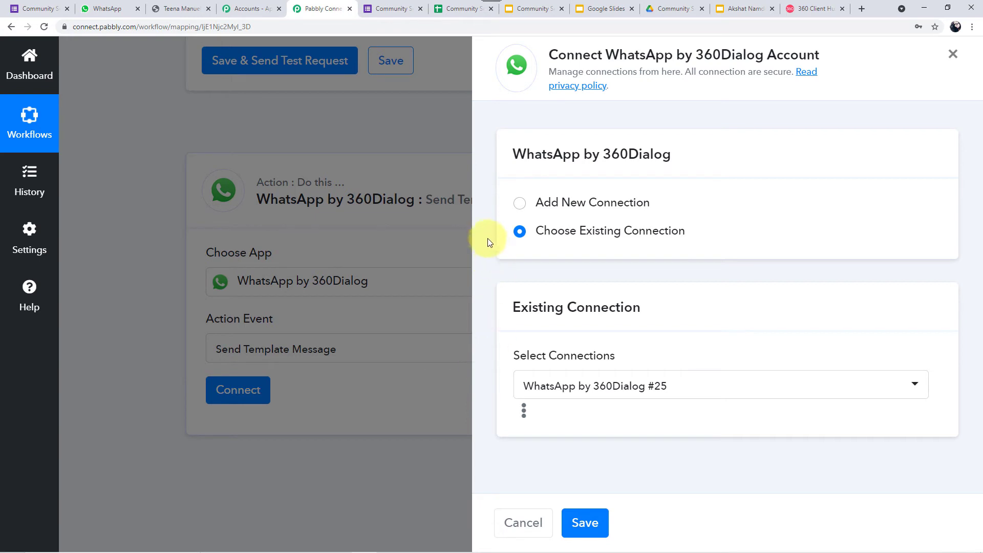
click(520, 209)
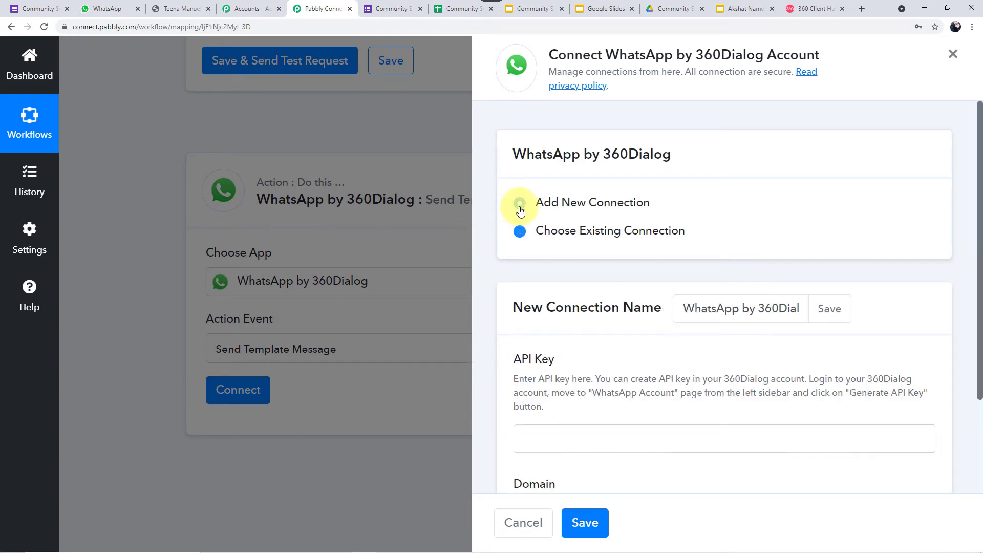
scroll(599, 337, down, 1)
scroll(598, 337, down, 1)
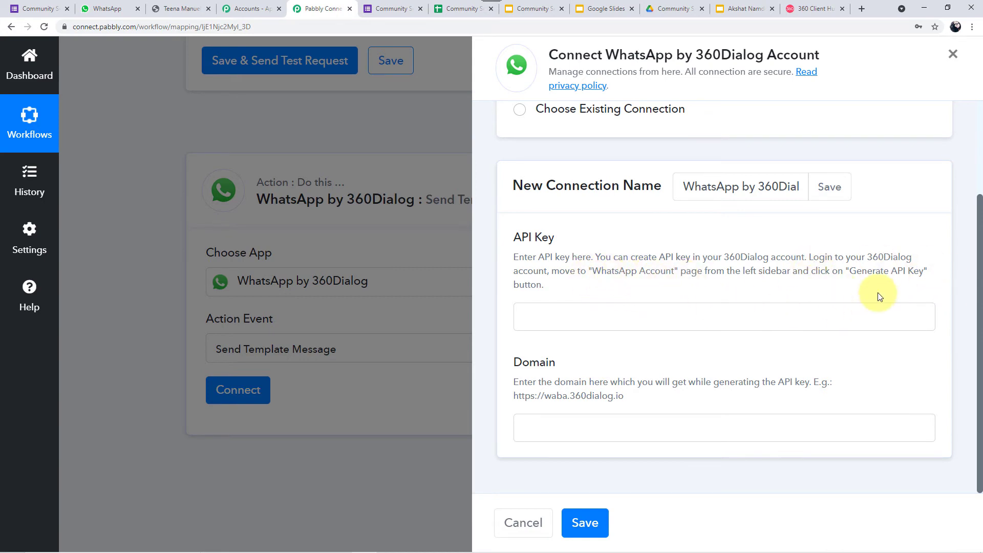
Step: Switch to the 360Dialog hub and examine where its WhatsApp Accounts page generates the API key, comparing with the connection form's Domain example
click(813, 14)
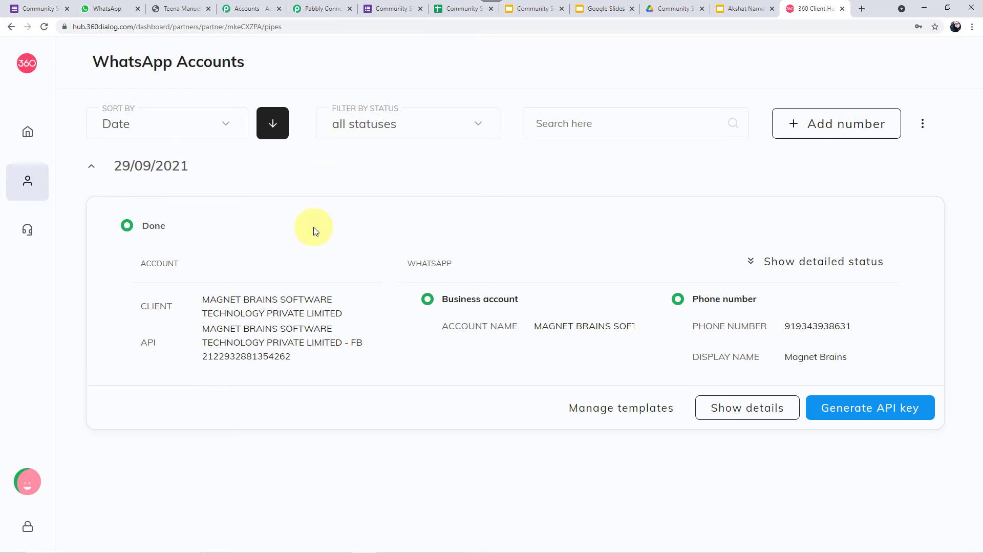
mouse_move(26, 131)
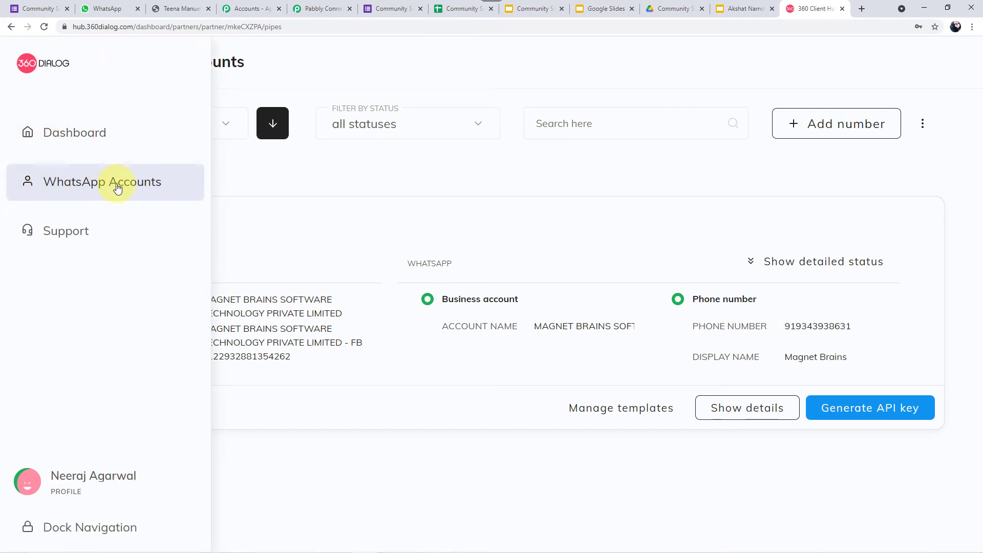
click(93, 186)
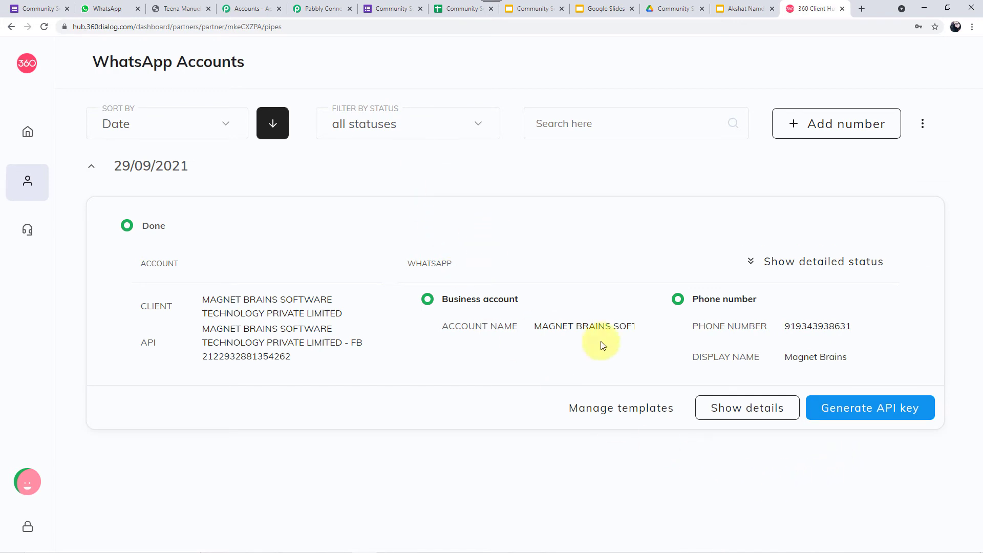
click(316, 12)
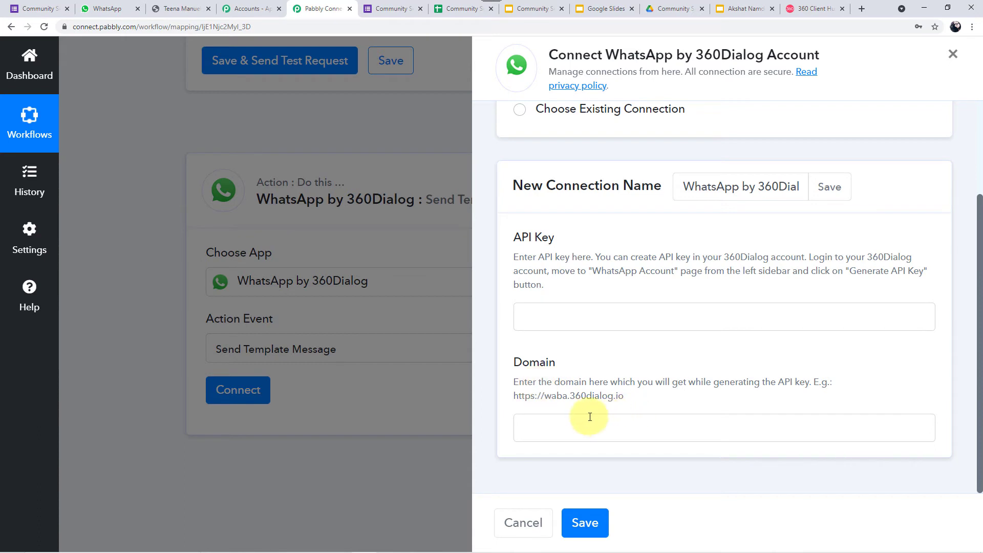
drag(623, 396, 516, 397)
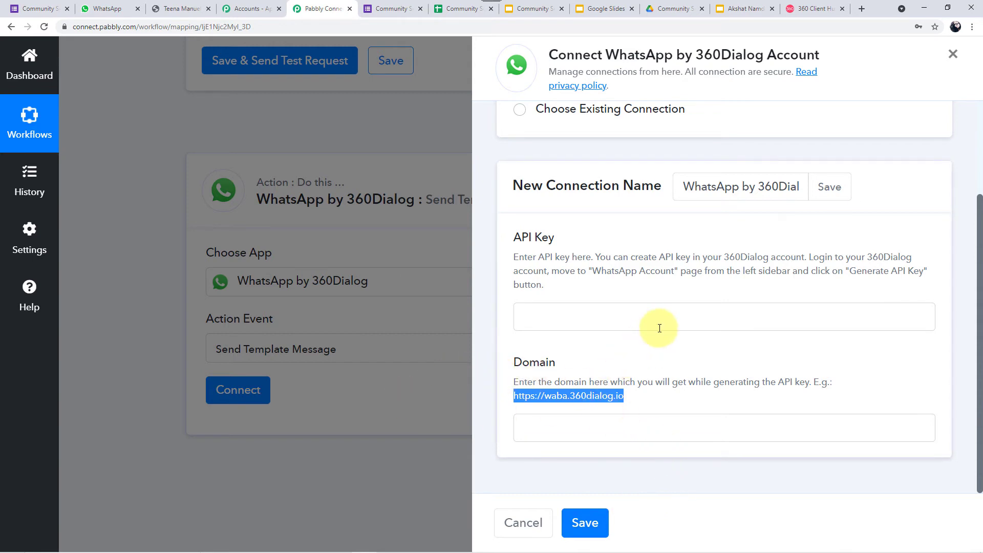
click(807, 10)
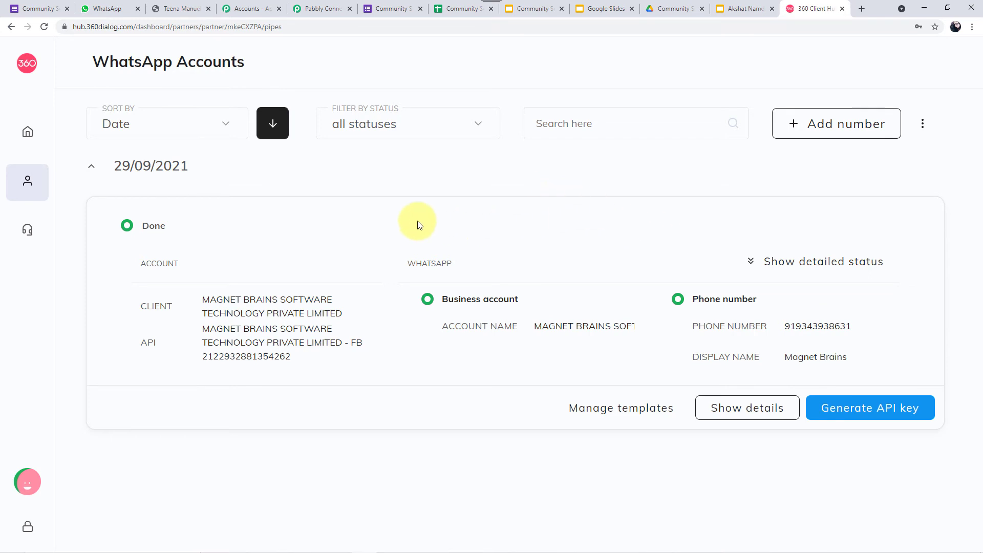
click(324, 10)
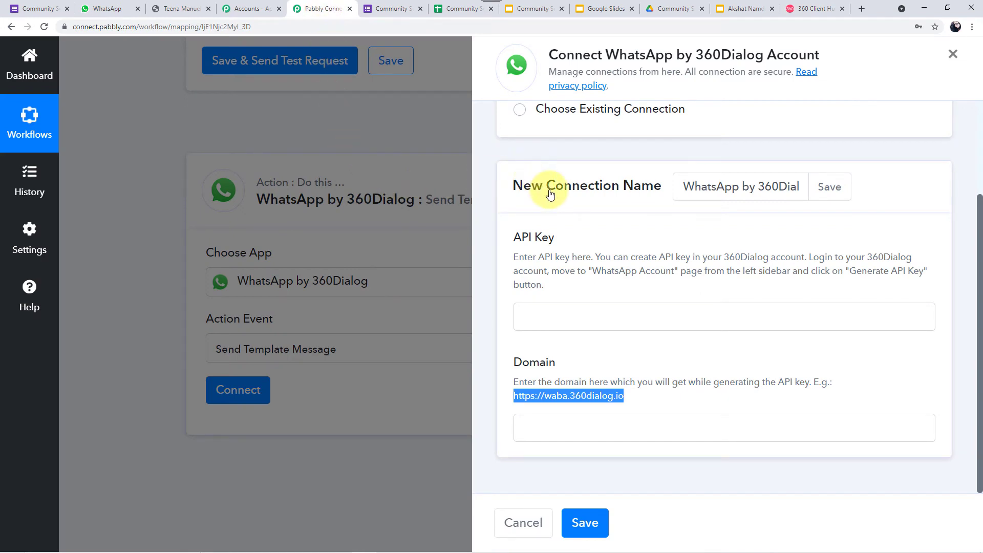
Step: Use the existing connection WhatsApp by 360Dialog #25 for the Send Template Message action and save it
scroll(550, 195, up, 1)
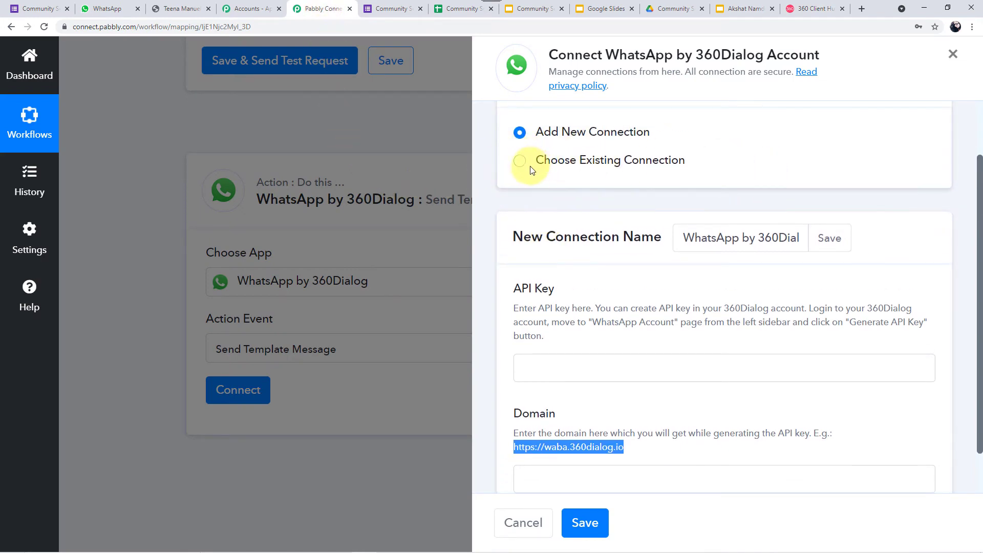
click(520, 163)
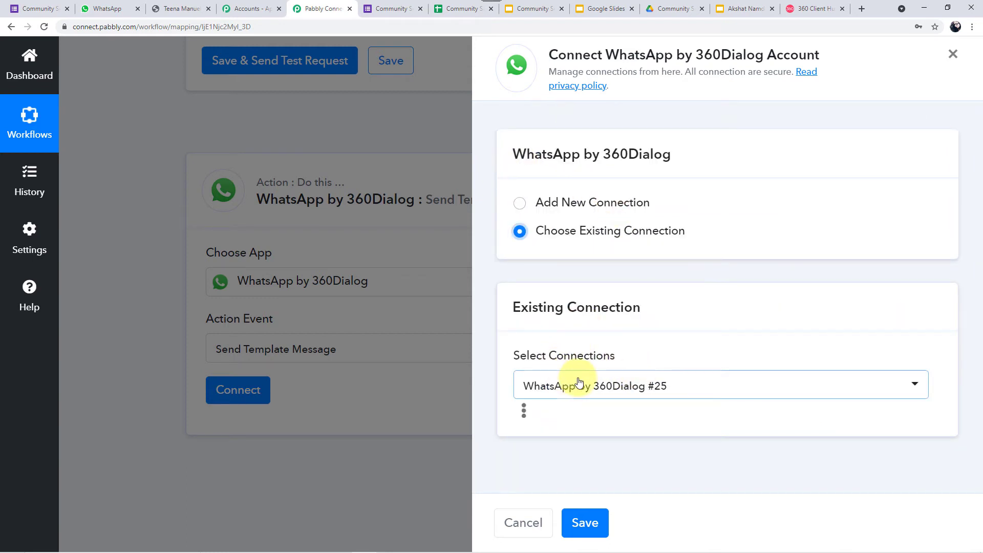
click(584, 523)
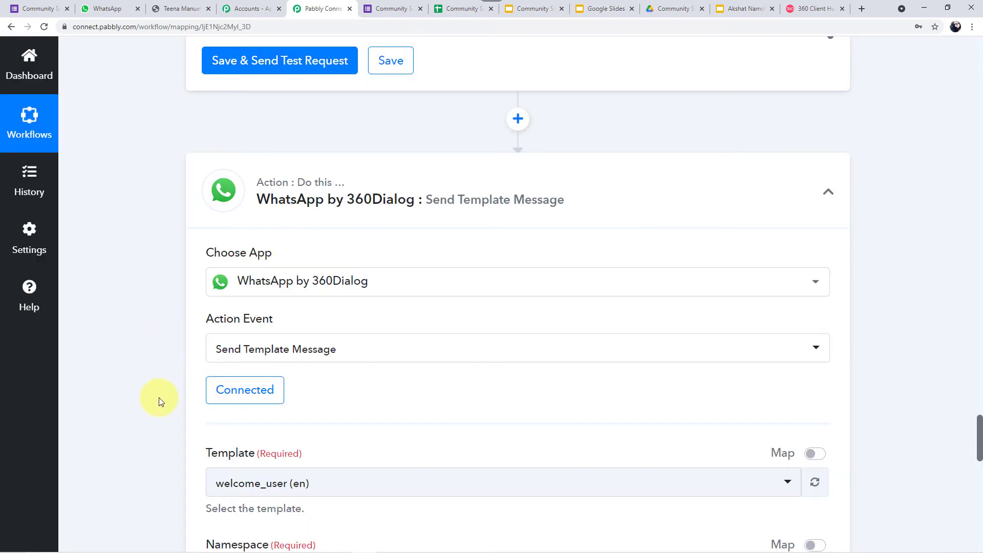
Step: Review the action's template fields, then preview the certificate_link message template in the 360Dialog account's template list
scroll(159, 397, down, 1)
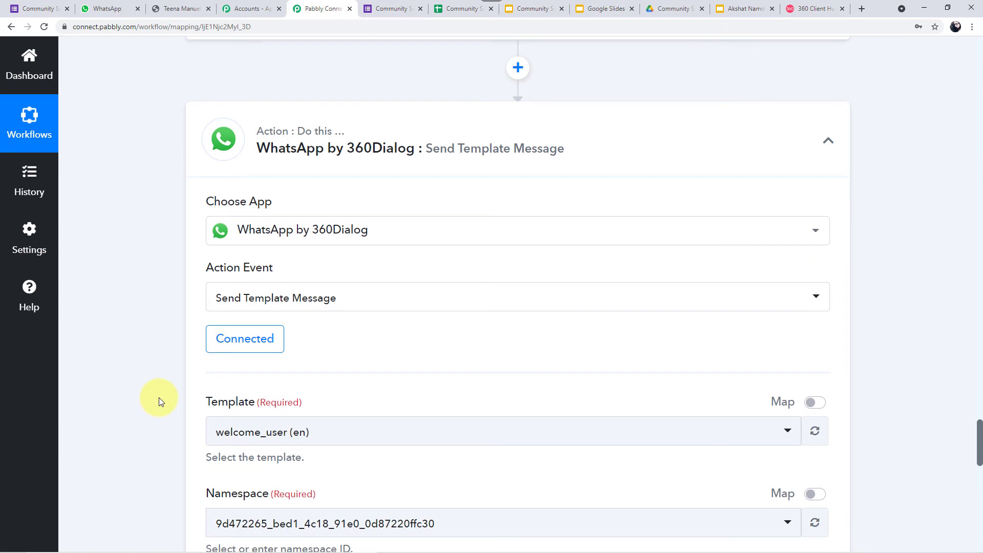
scroll(159, 398, down, 4)
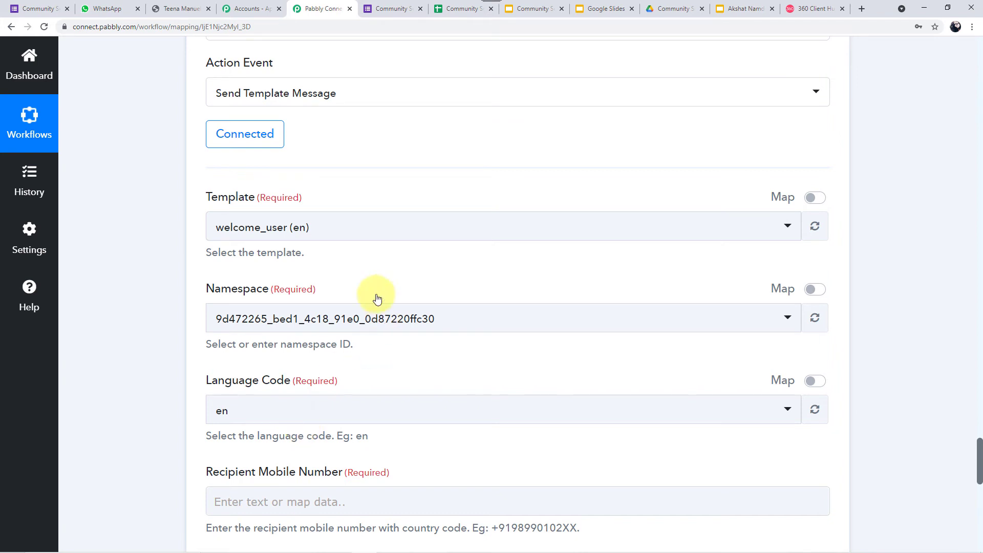
click(247, 193)
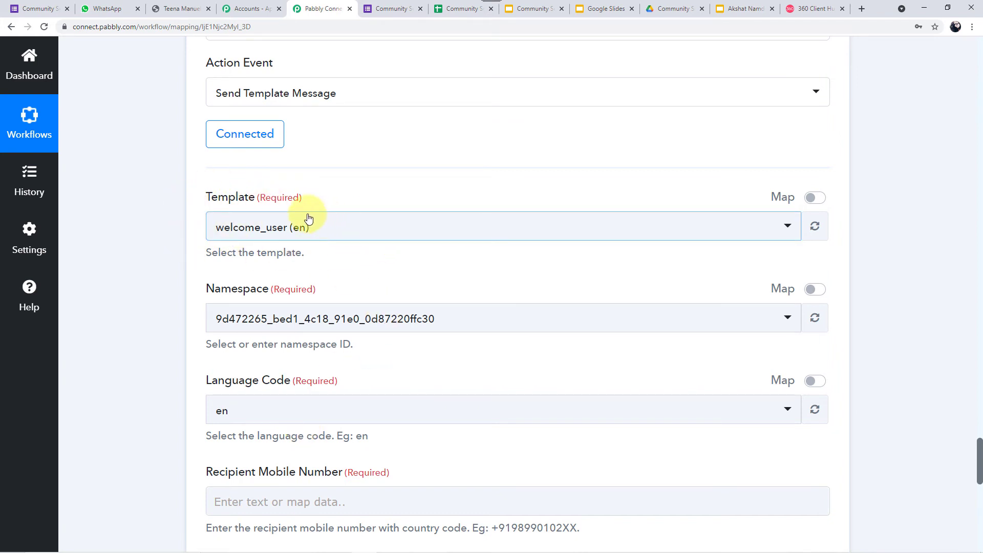
click(219, 261)
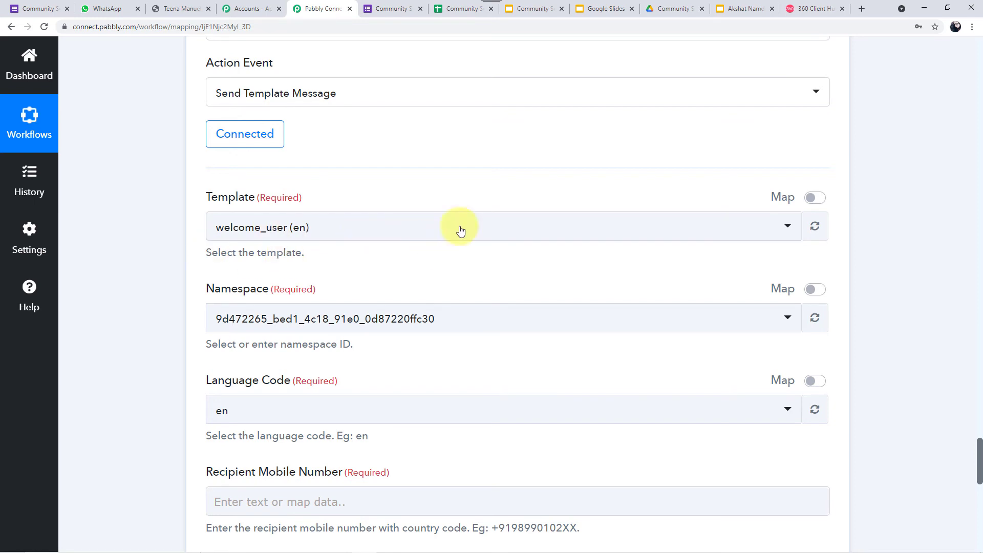
click(802, 14)
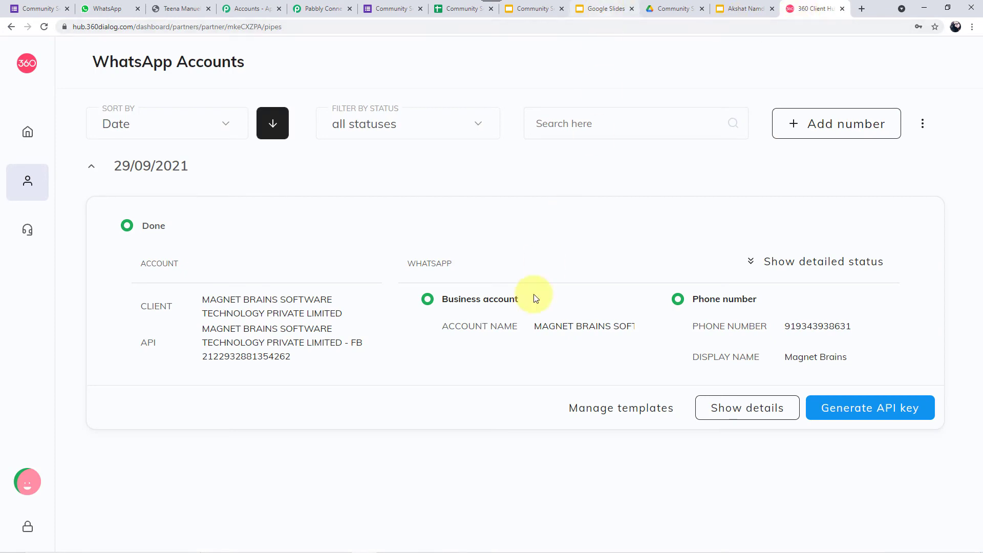
click(615, 415)
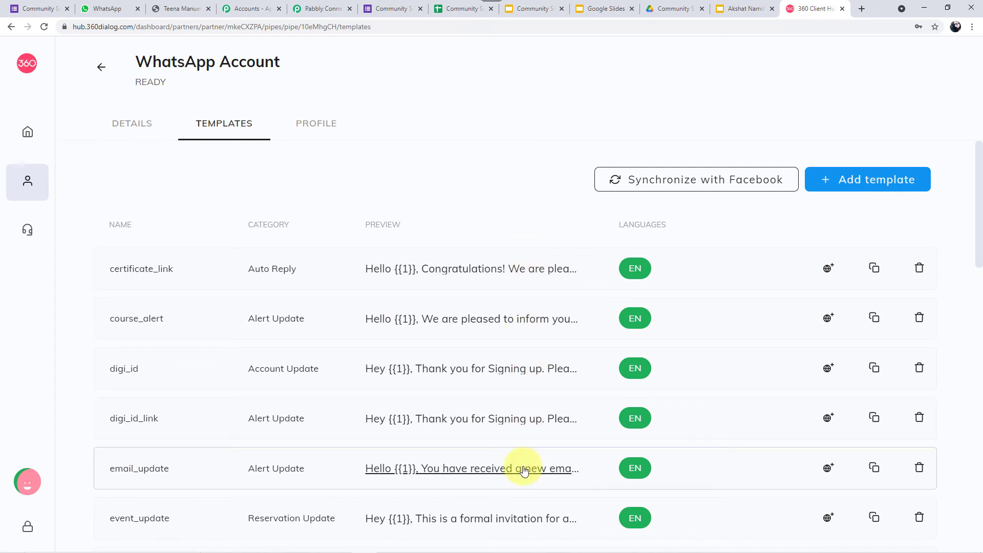
click(481, 275)
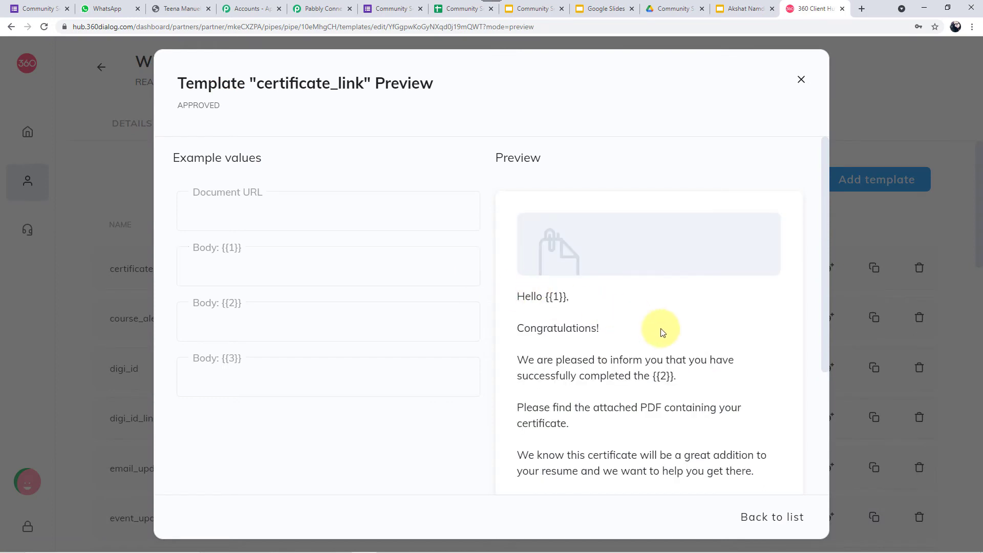
scroll(663, 332, down, 3)
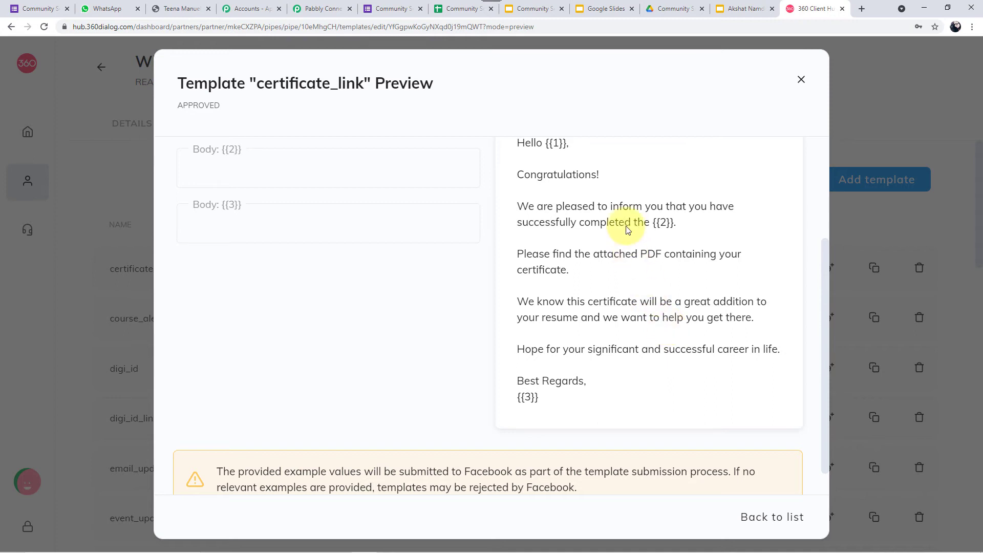
scroll(609, 276, up, 1)
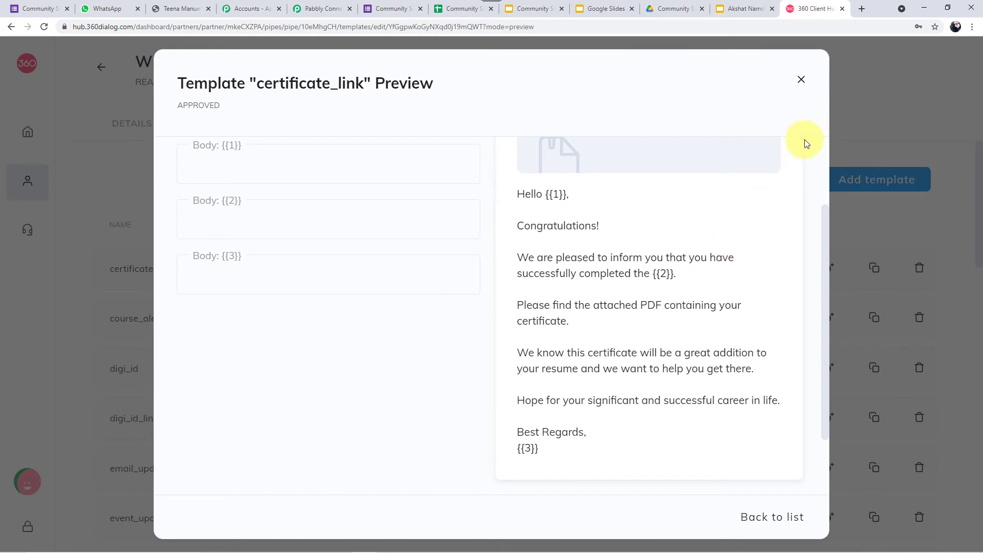
click(869, 100)
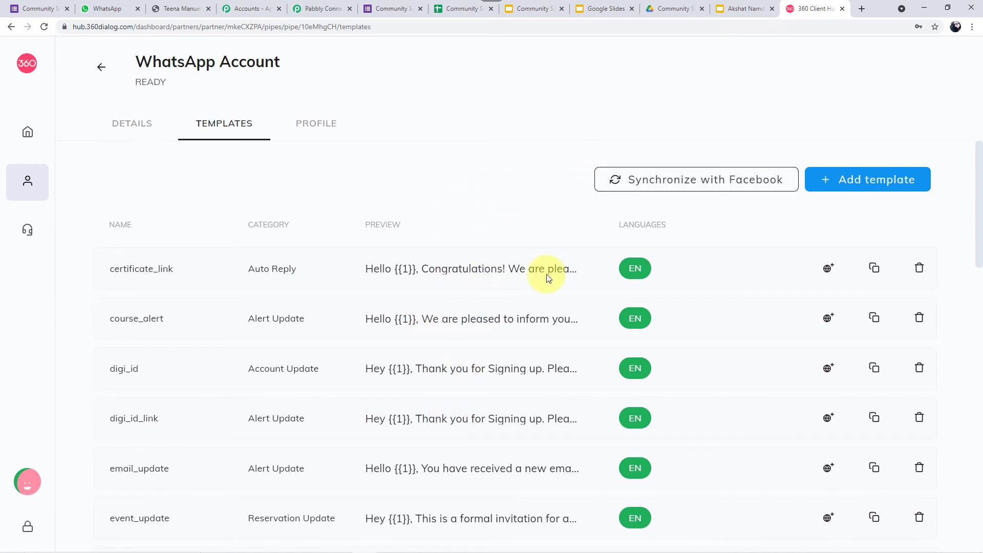
Step: Start a new message template in 360Dialog and examine the available Category options
click(874, 183)
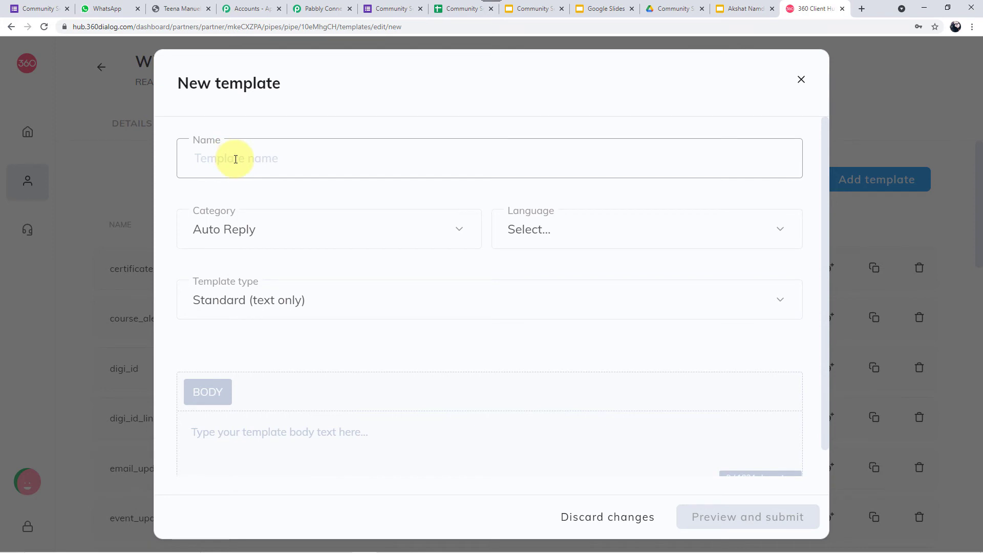
click(284, 238)
scroll(314, 322, down, 2)
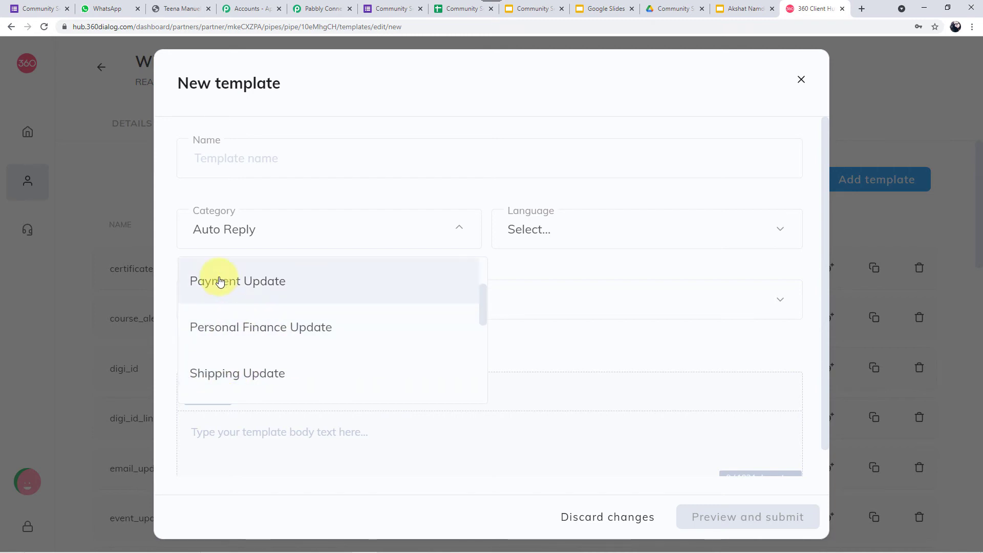
scroll(325, 333, down, 4)
scroll(377, 297, up, 1)
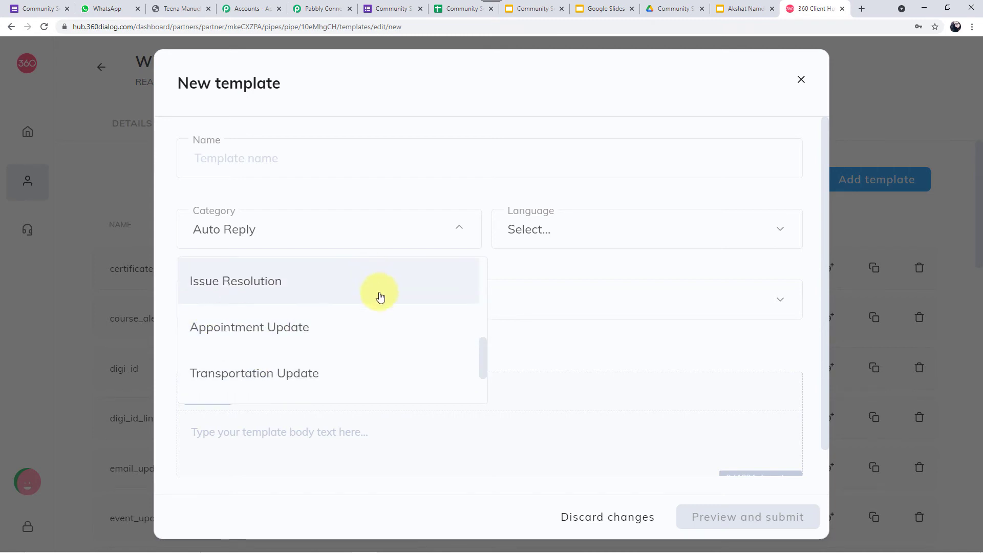
scroll(336, 348, down, 2)
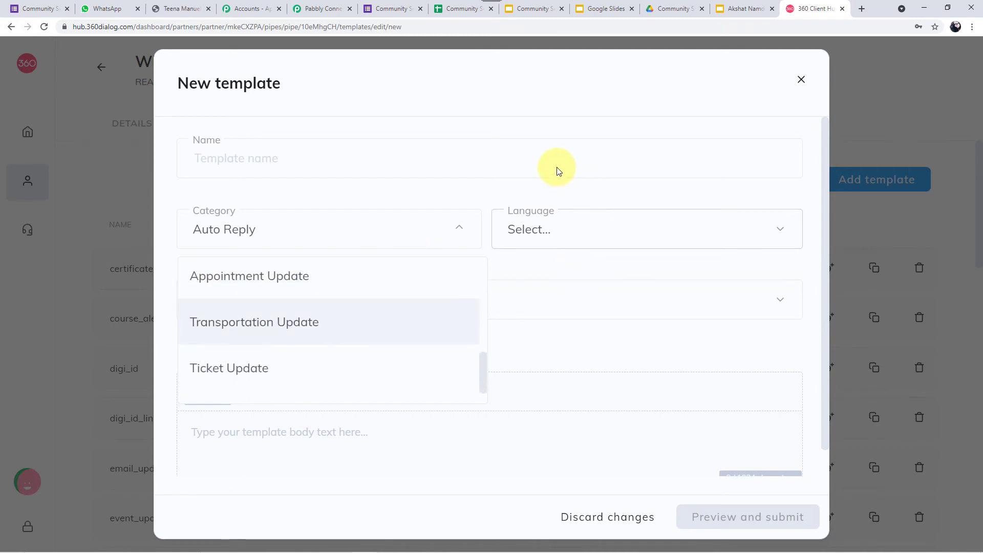
click(553, 190)
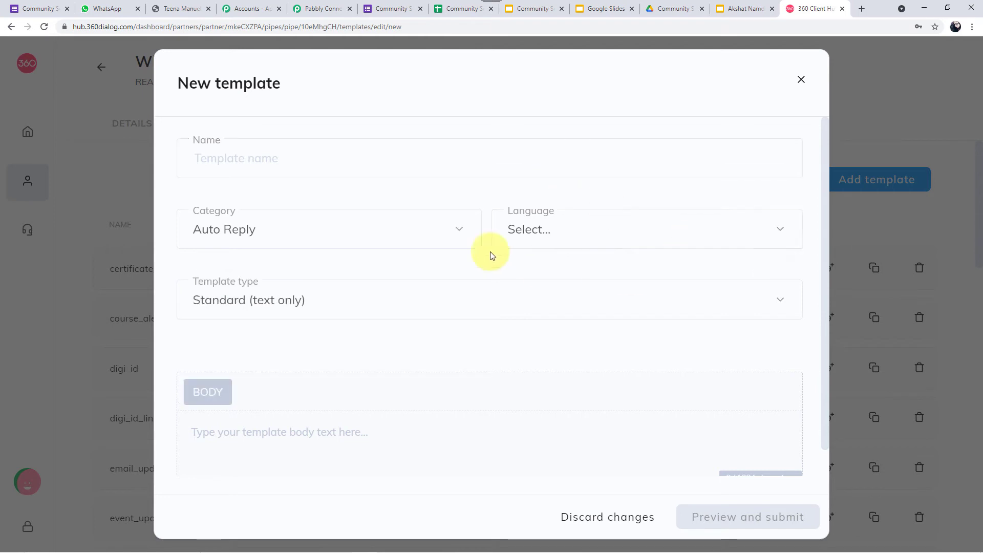
Step: Examine the Language and Template type options of the new template form, then close it without submitting
click(581, 236)
scroll(594, 395, down, 3)
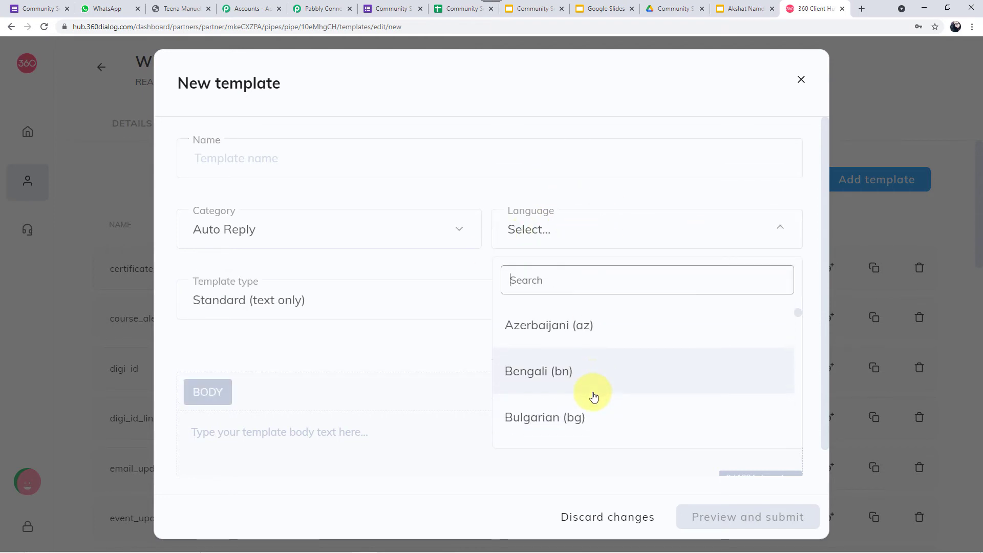
scroll(593, 395, down, 7)
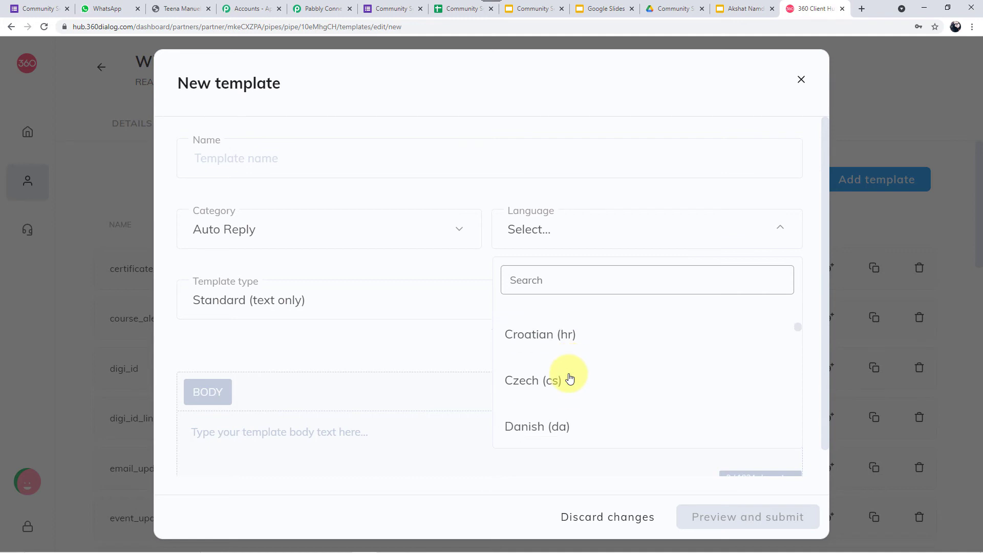
scroll(570, 378, down, 4)
click(452, 191)
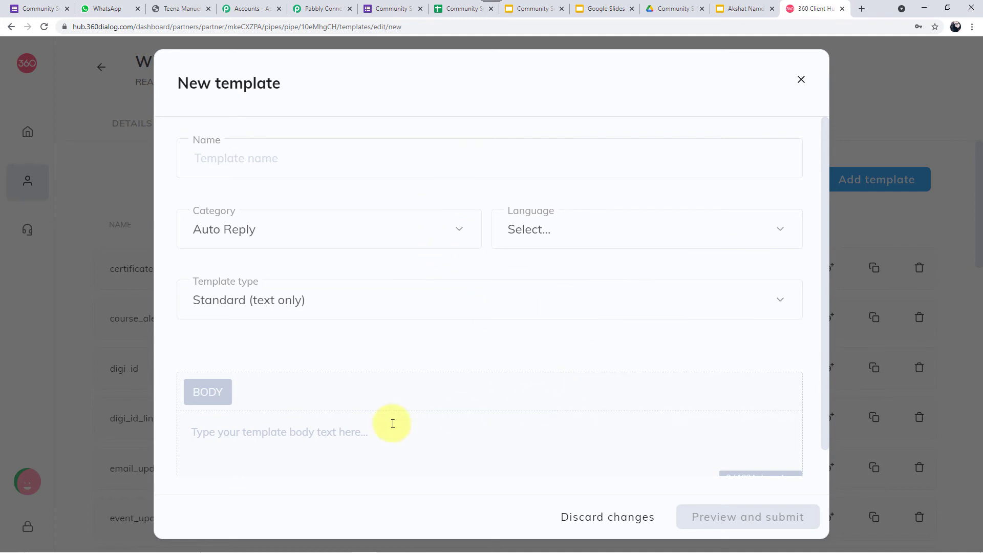
scroll(384, 423, down, 1)
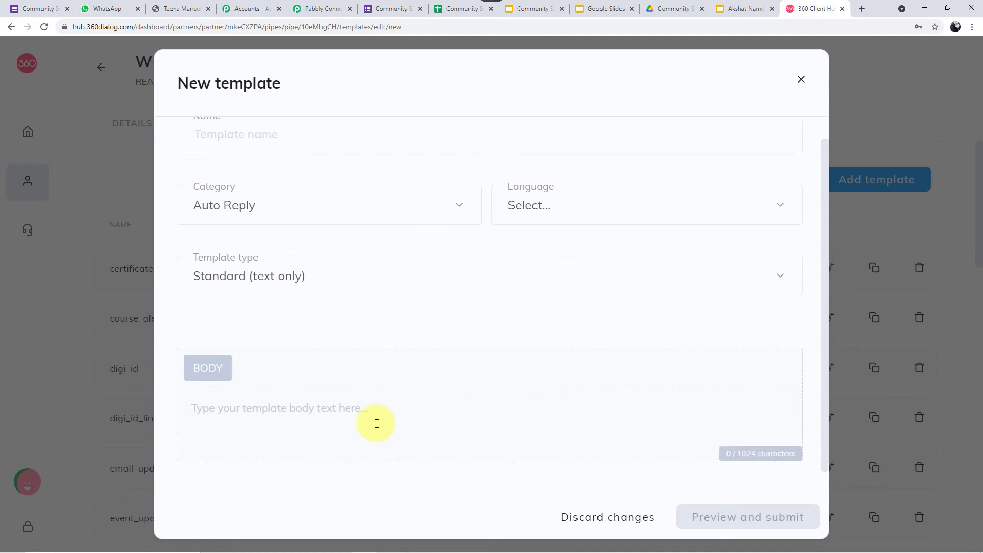
click(325, 285)
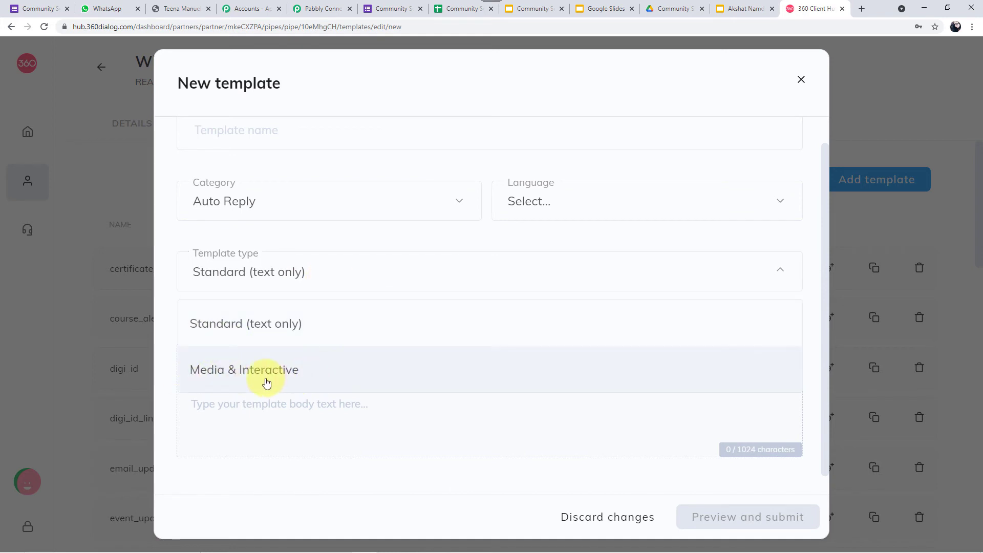
click(379, 250)
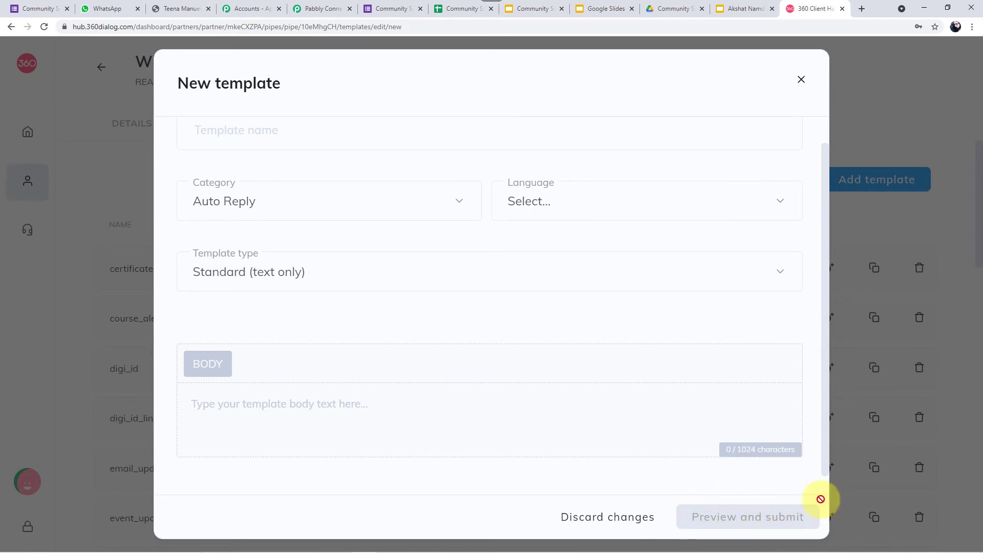
click(944, 300)
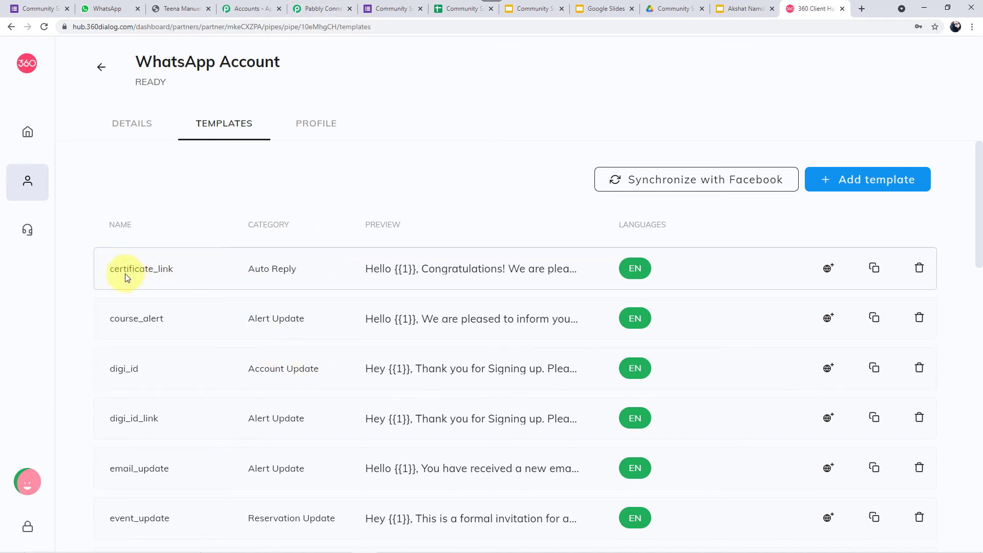
Step: Return to the Pabbly Connect workflow and set the WhatsApp action's Template to certificate_link (en)
click(322, 9)
click(367, 231)
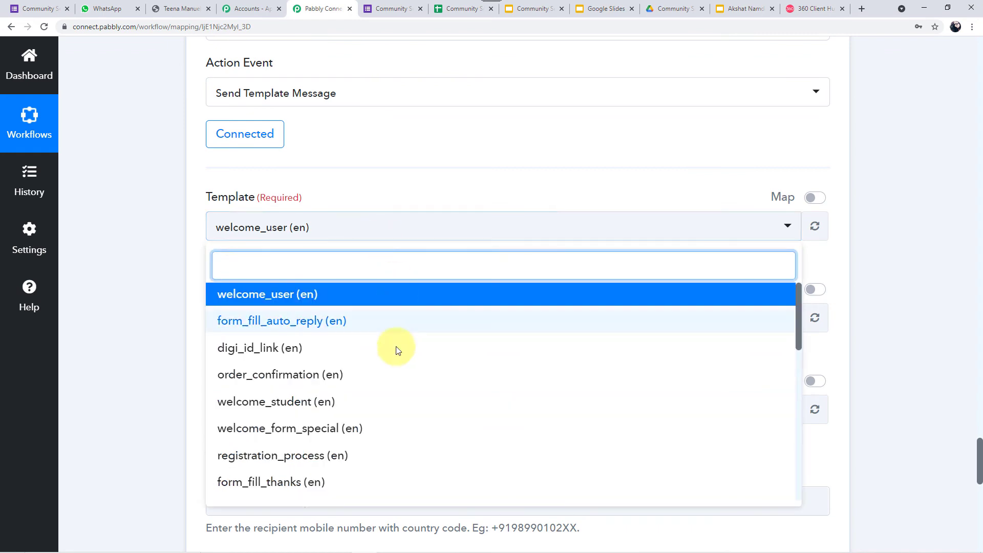
scroll(375, 377, down, 3)
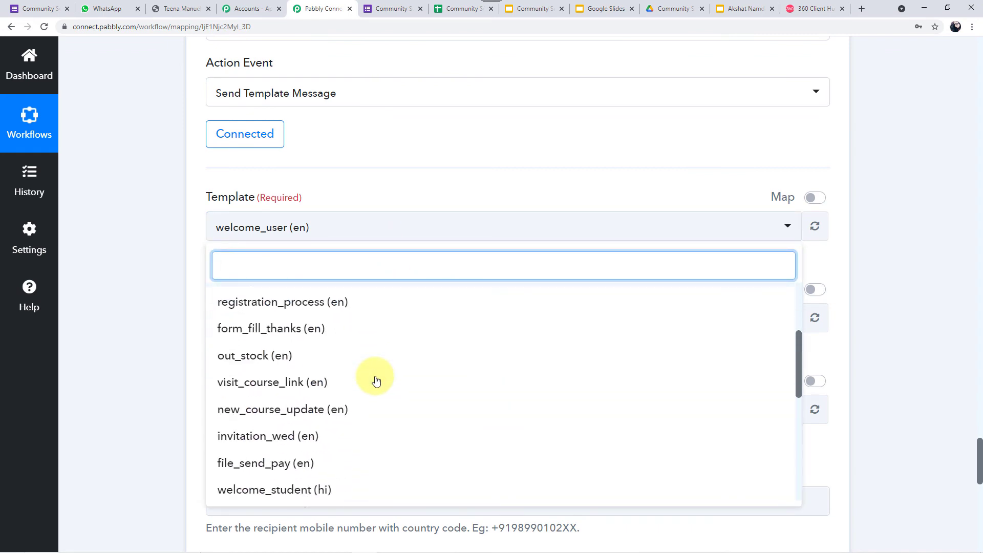
scroll(376, 379, down, 2)
scroll(363, 363, down, 5)
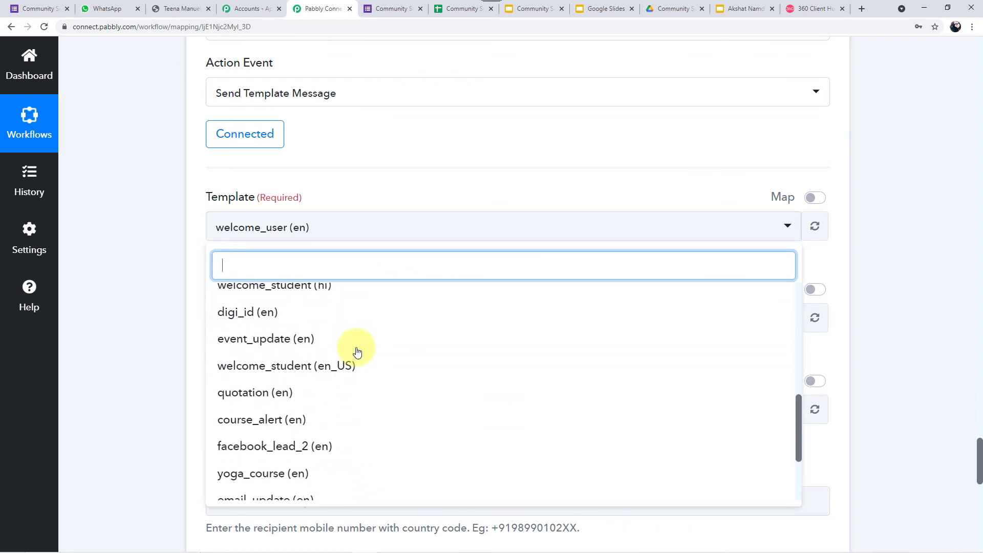
scroll(357, 351, down, 5)
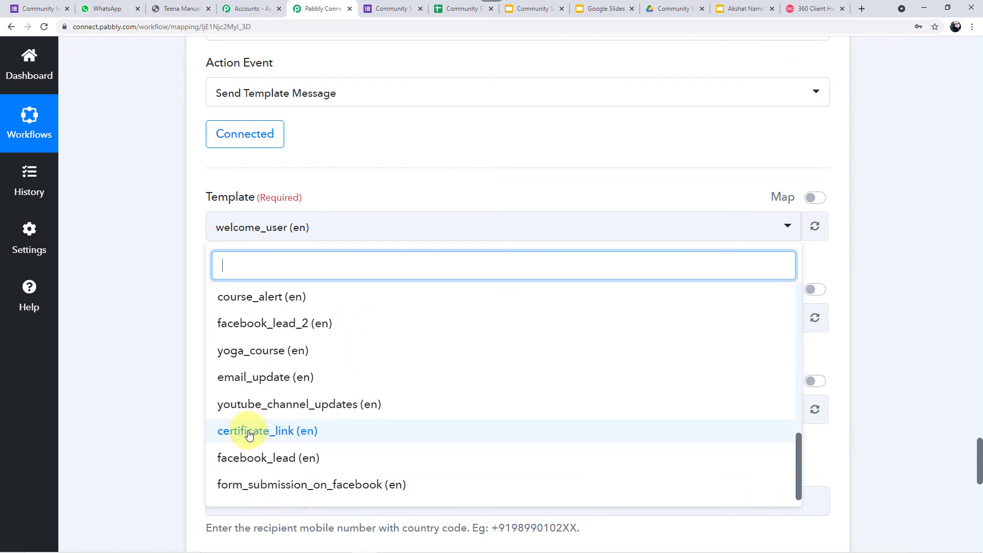
click(295, 432)
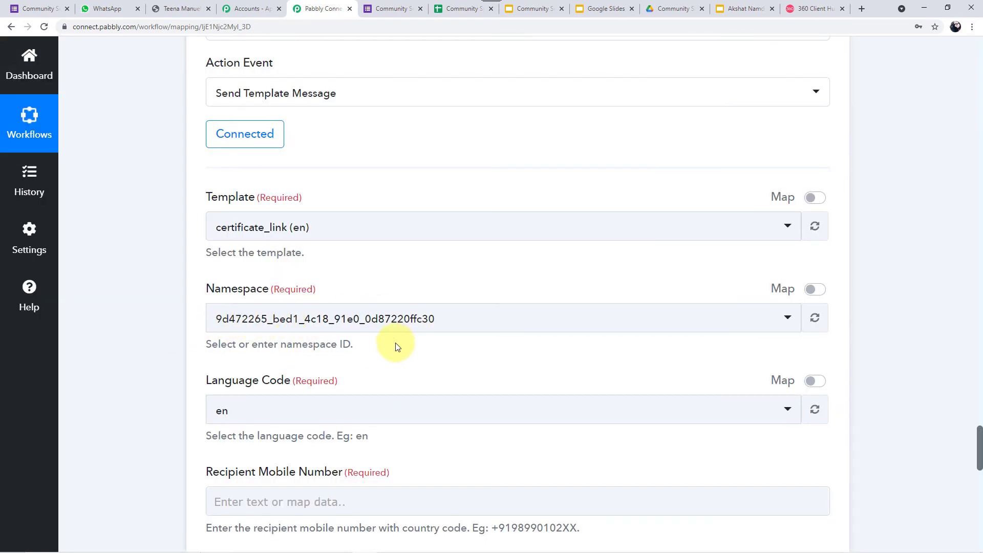
Step: Review the Template, Namespace, Language Code, recipient and header document fields of the Send Template Message action
scroll(396, 346, down, 3)
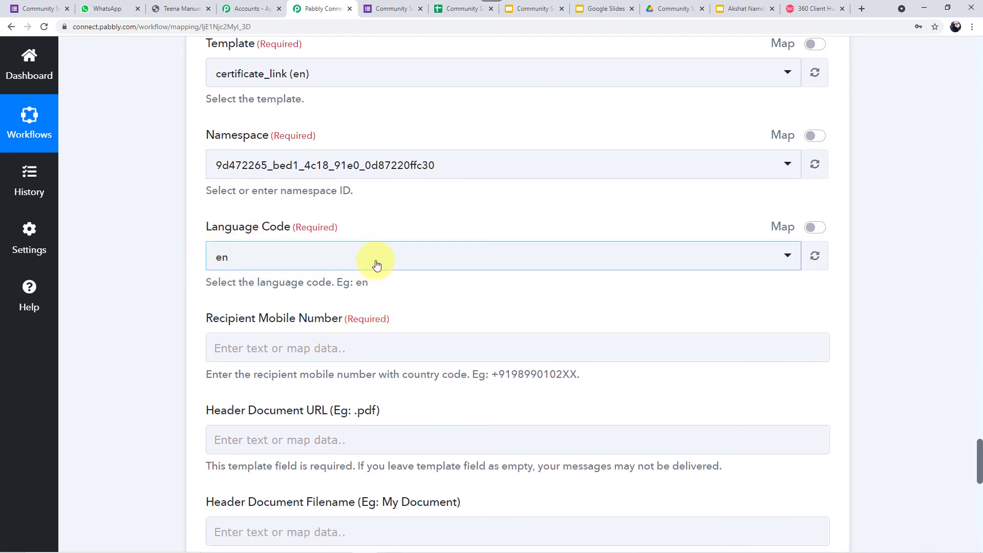
scroll(376, 264, down, 1)
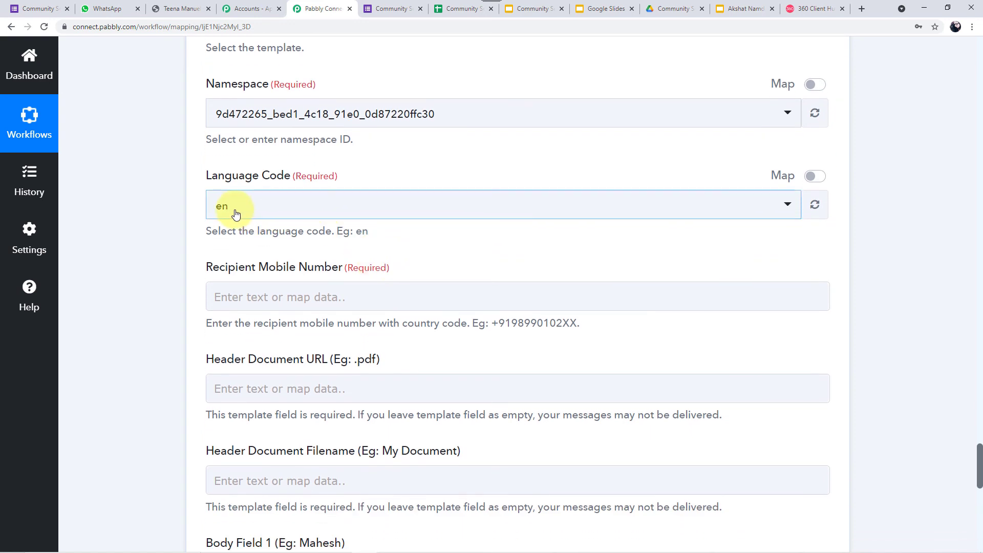
scroll(328, 221, down, 2)
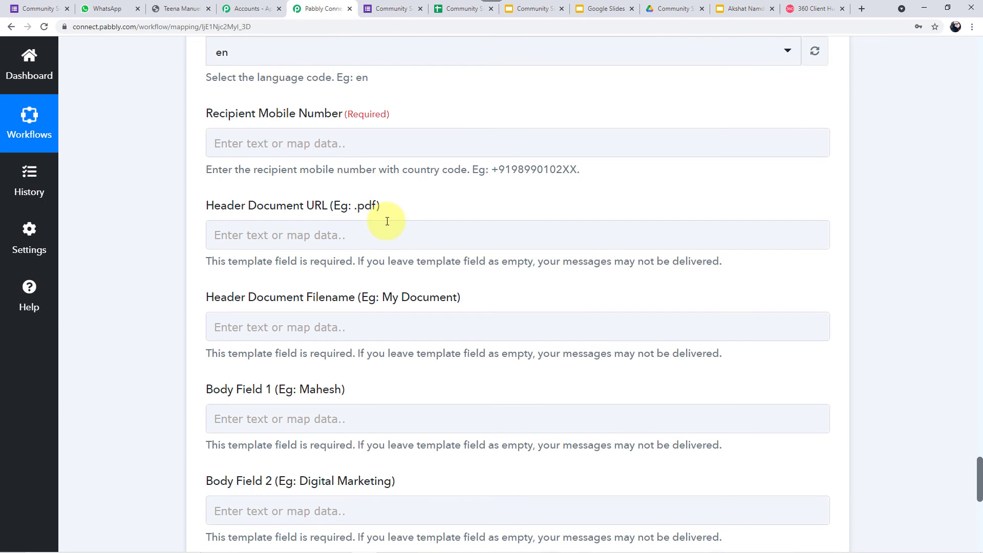
click(263, 149)
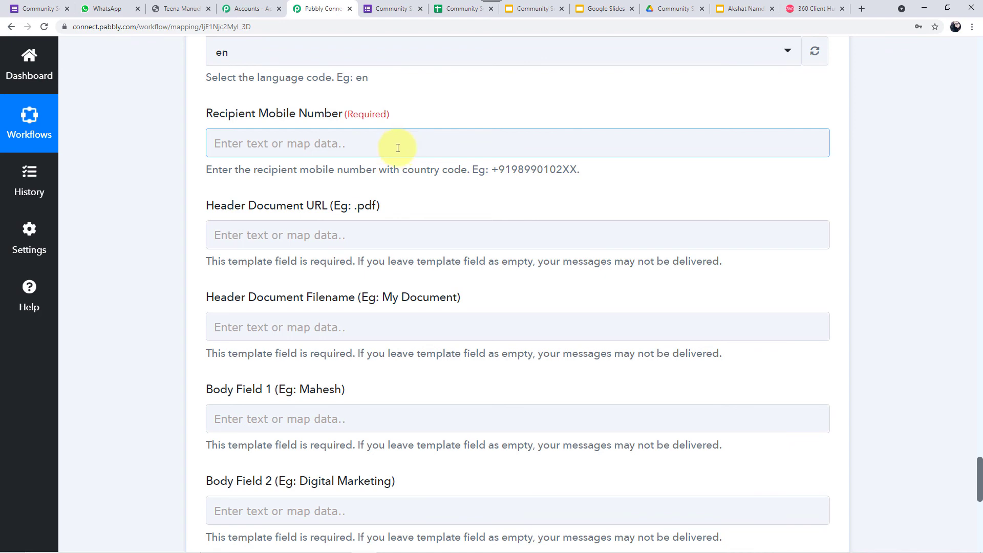
click(242, 180)
scroll(241, 179, up, 2)
scroll(241, 179, up, 5)
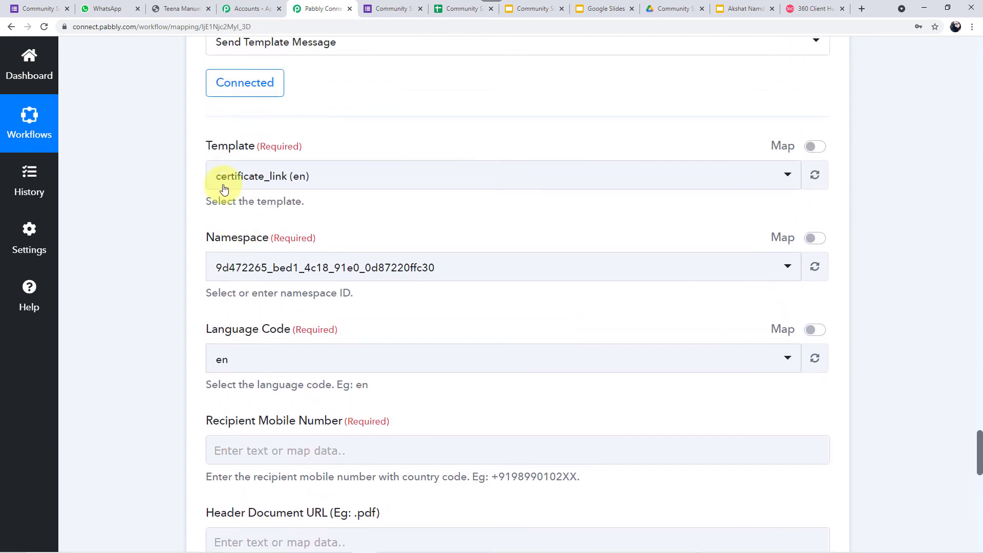
scroll(162, 180, down, 5)
scroll(161, 179, down, 3)
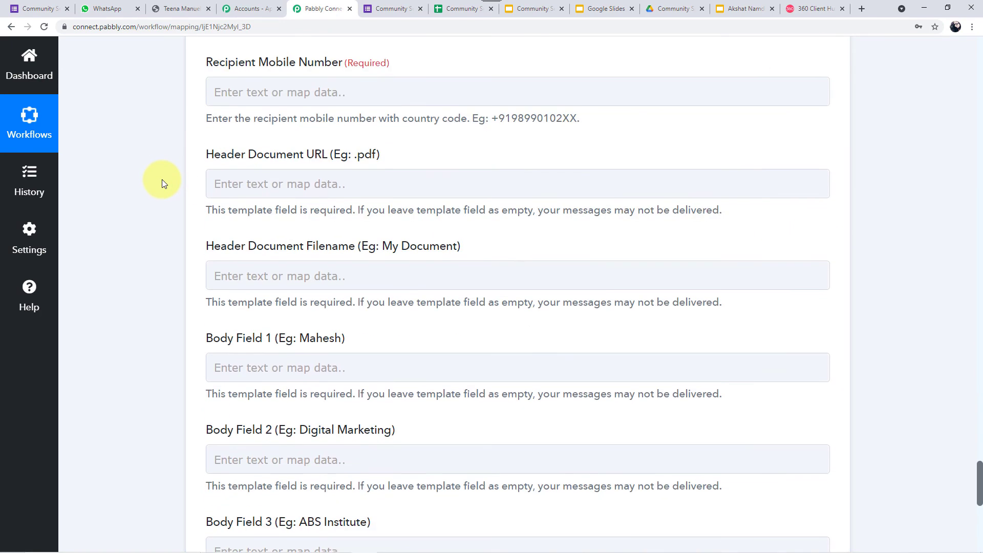
Step: Map the Recipient Mobile Number to the Phone Number from the Google Forms response
click(285, 93)
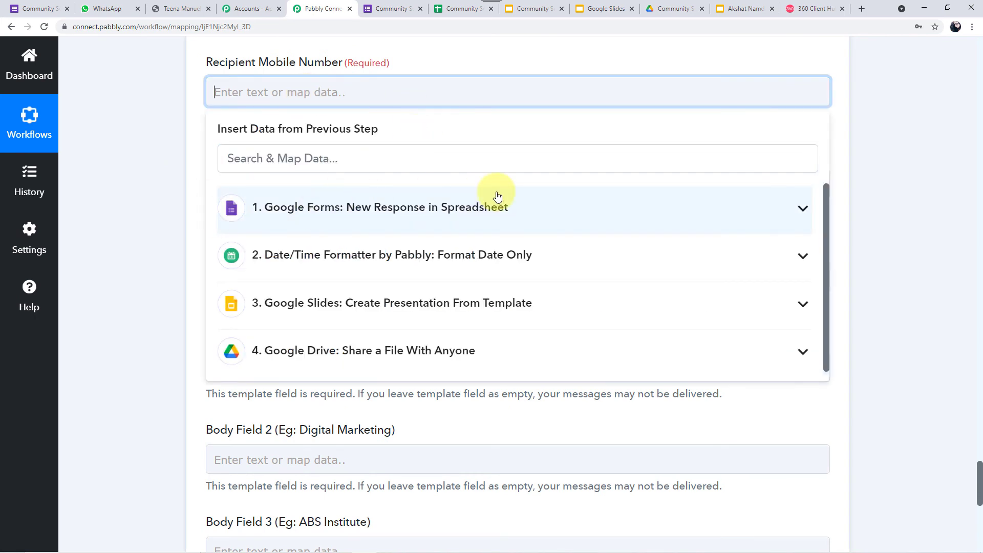
click(430, 211)
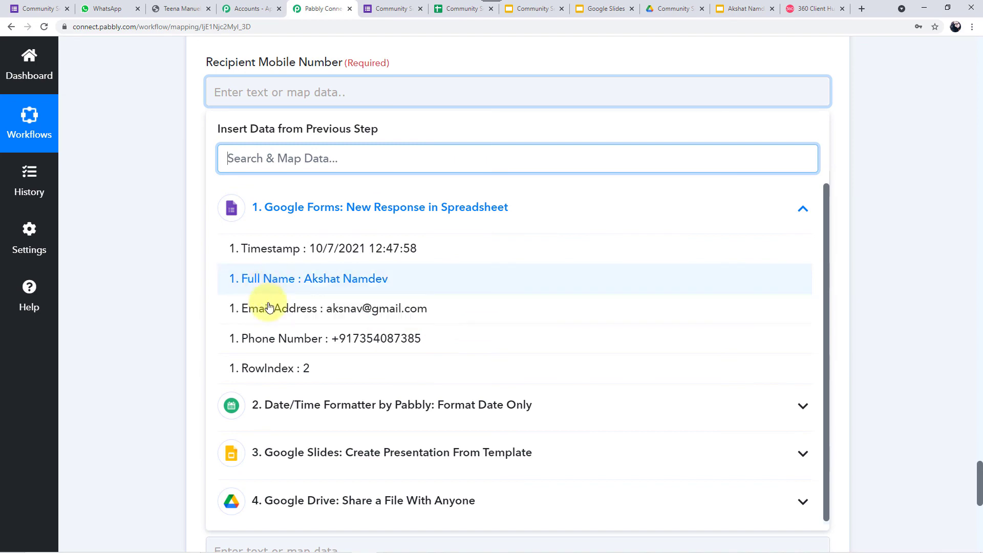
click(364, 340)
click(171, 240)
Step: Check the Google Drive step's response, and map Header Document URL to its Res2 ExportLinks Application/pdf value
scroll(170, 240, down, 1)
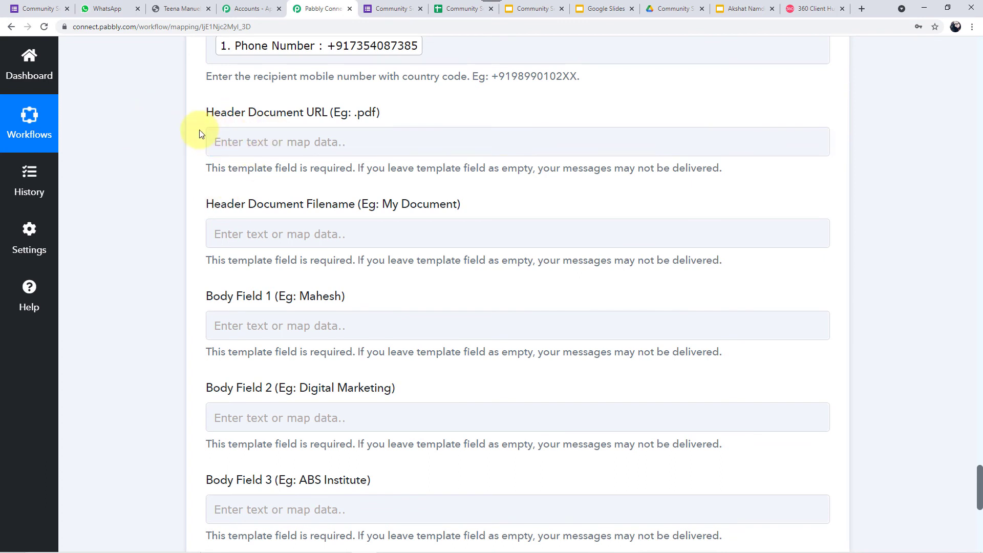
click(304, 143)
scroll(285, 139, down, 1)
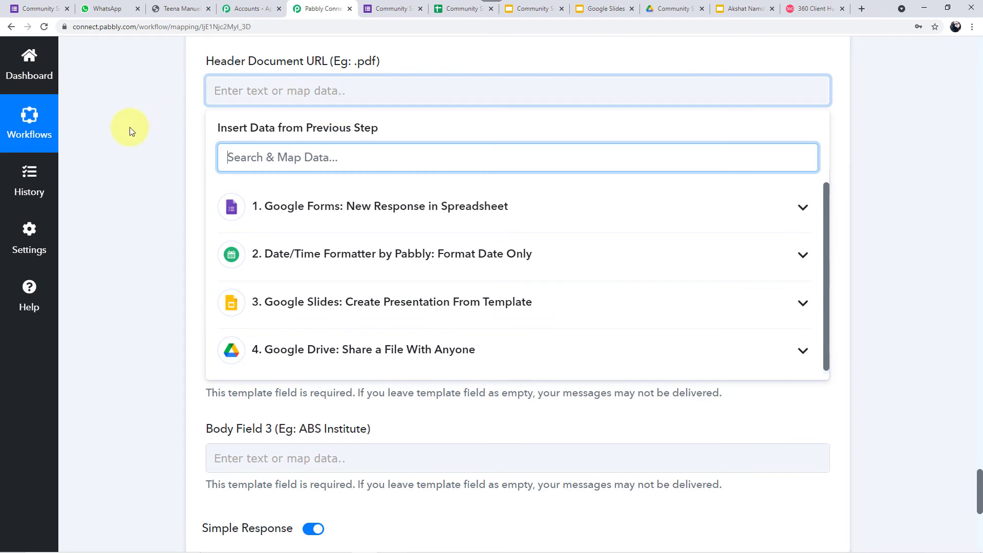
scroll(130, 127, up, 12)
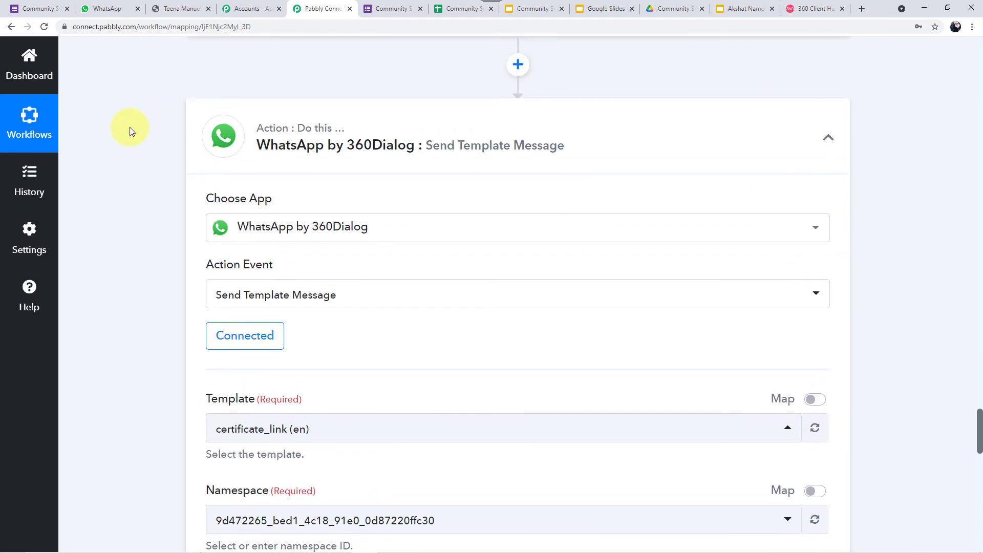
scroll(130, 127, up, 10)
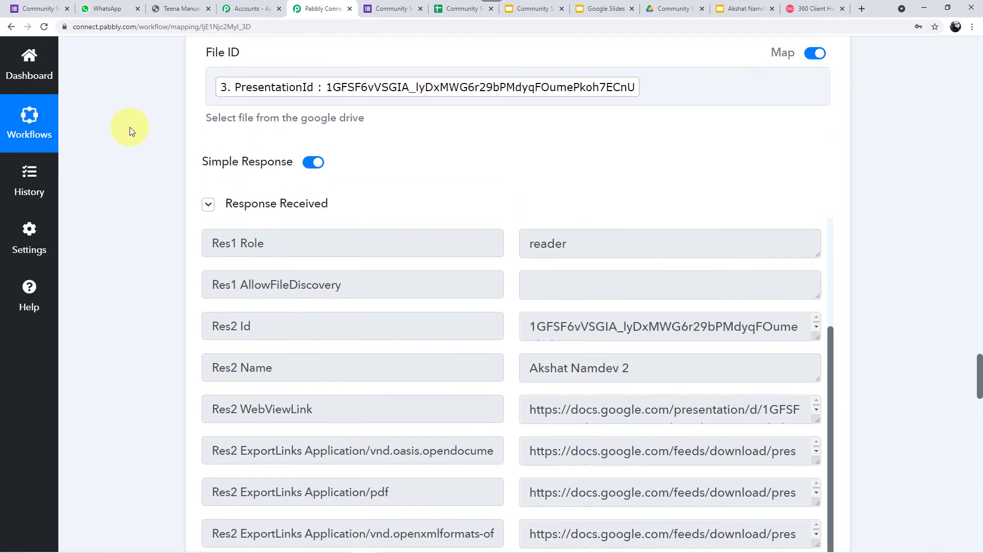
scroll(130, 127, up, 2)
scroll(130, 127, down, 6)
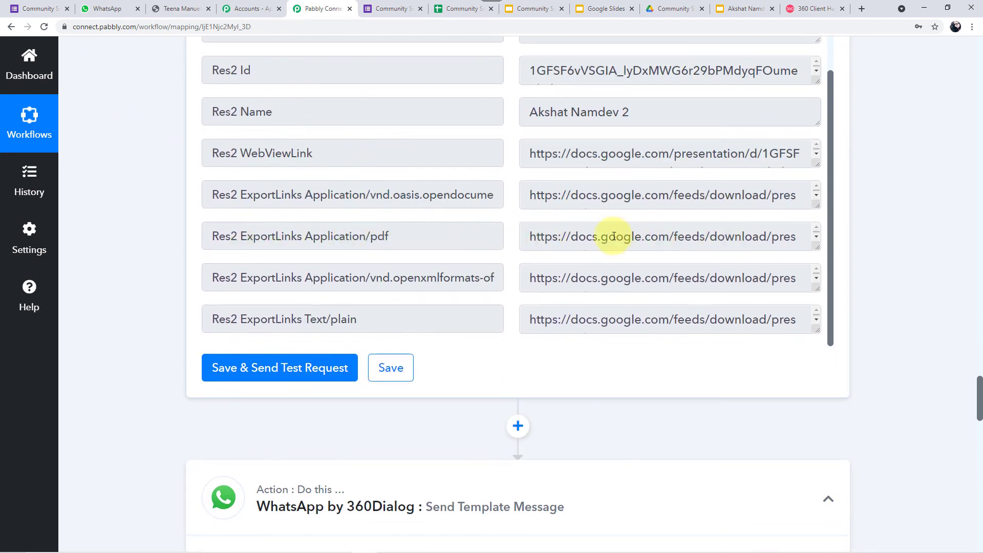
scroll(151, 228, down, 9)
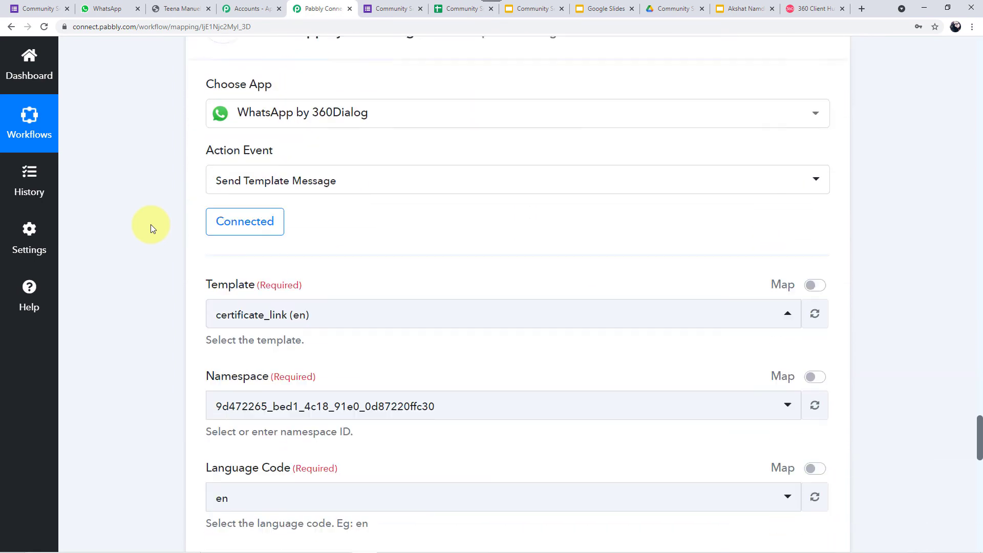
scroll(151, 228, down, 11)
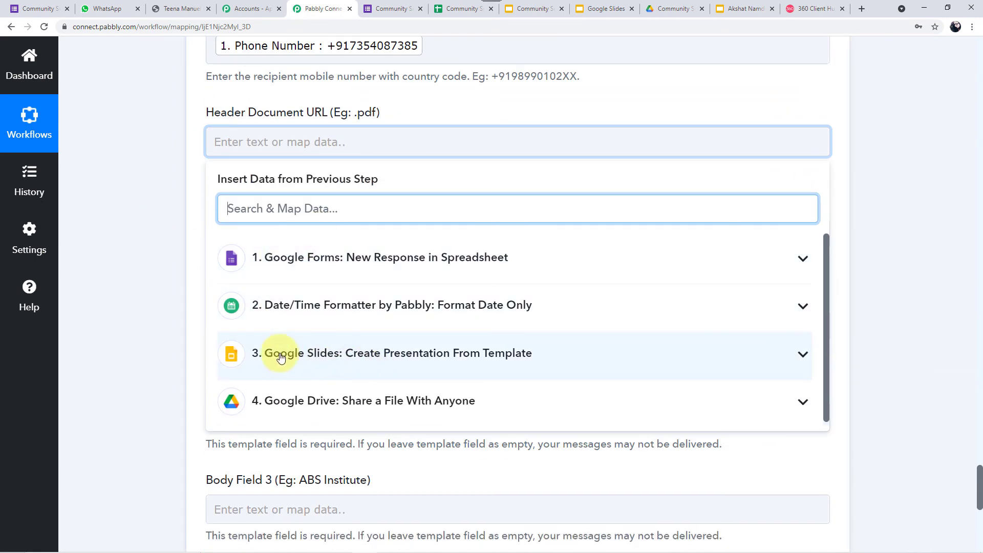
click(358, 401)
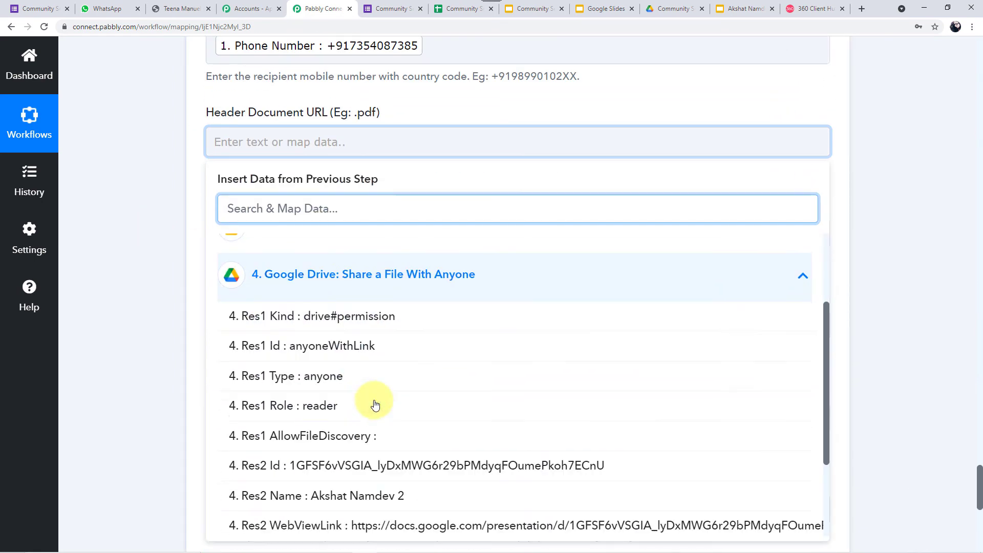
scroll(375, 405, down, 3)
click(344, 456)
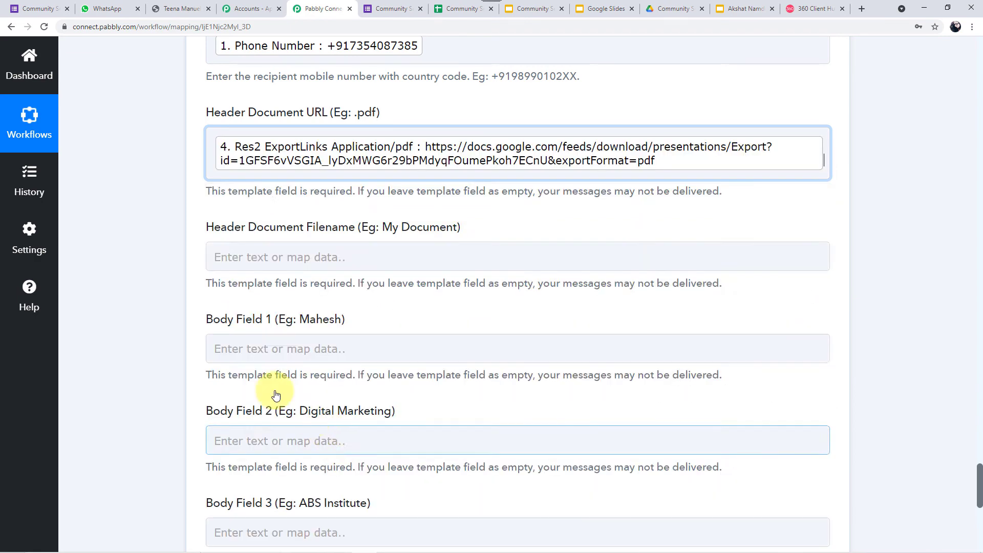
click(153, 310)
Step: Map Header Document Filename to the Res2 Name value from the Google Drive: Share a File With Anyone step
scroll(154, 309, down, 3)
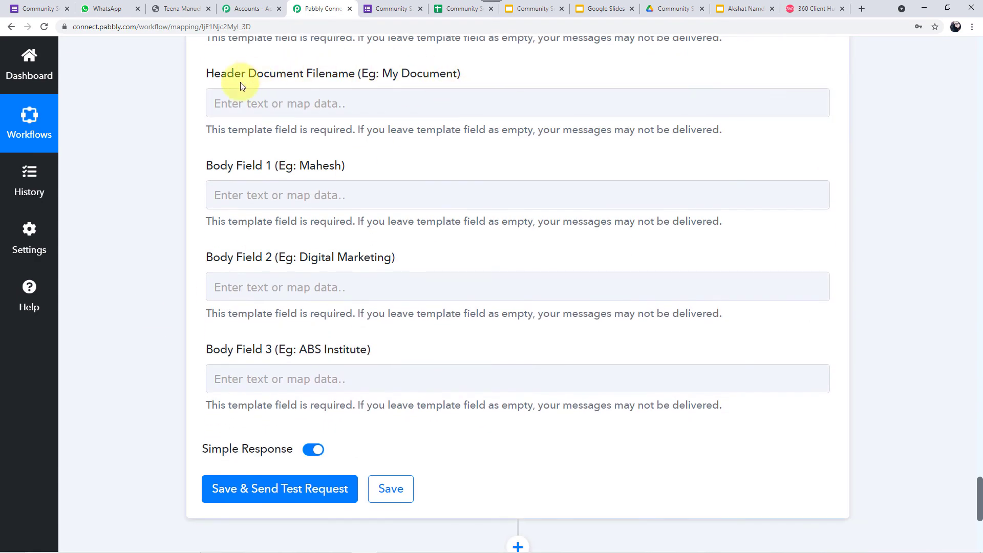
click(395, 100)
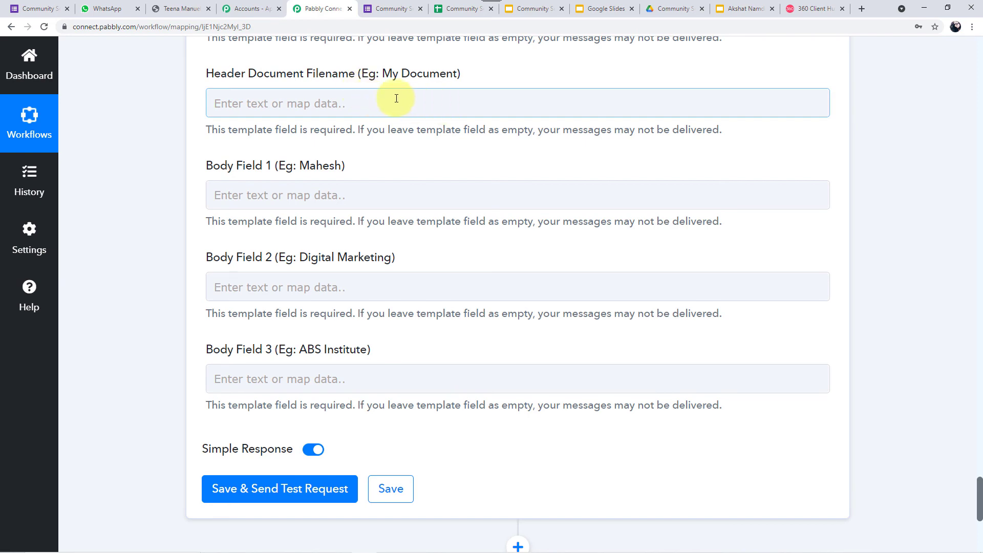
click(429, 105)
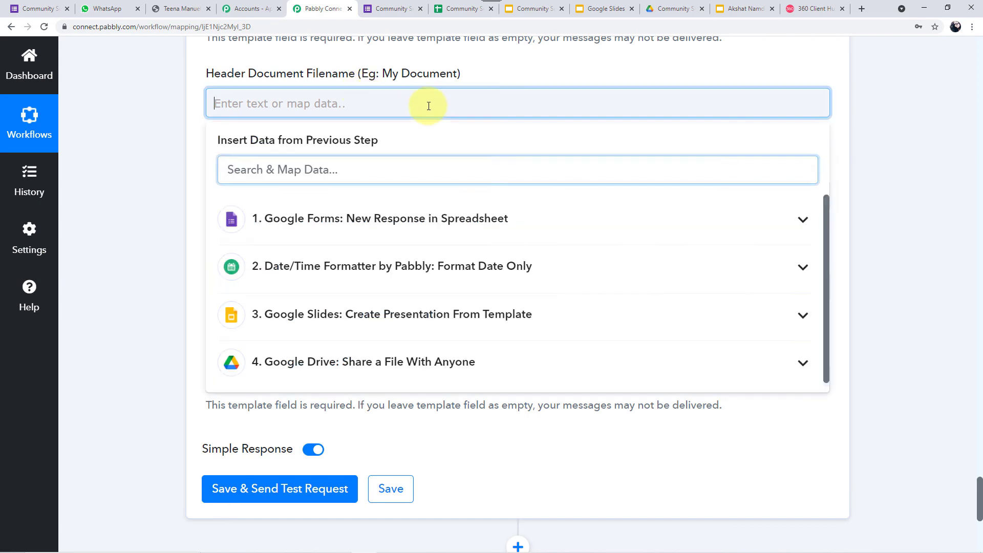
scroll(428, 110, down, 2)
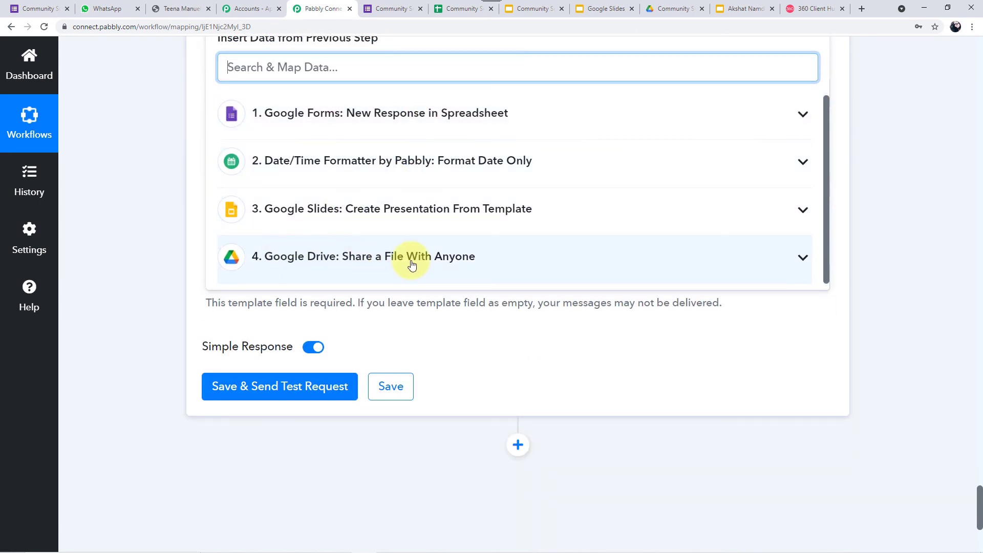
click(412, 264)
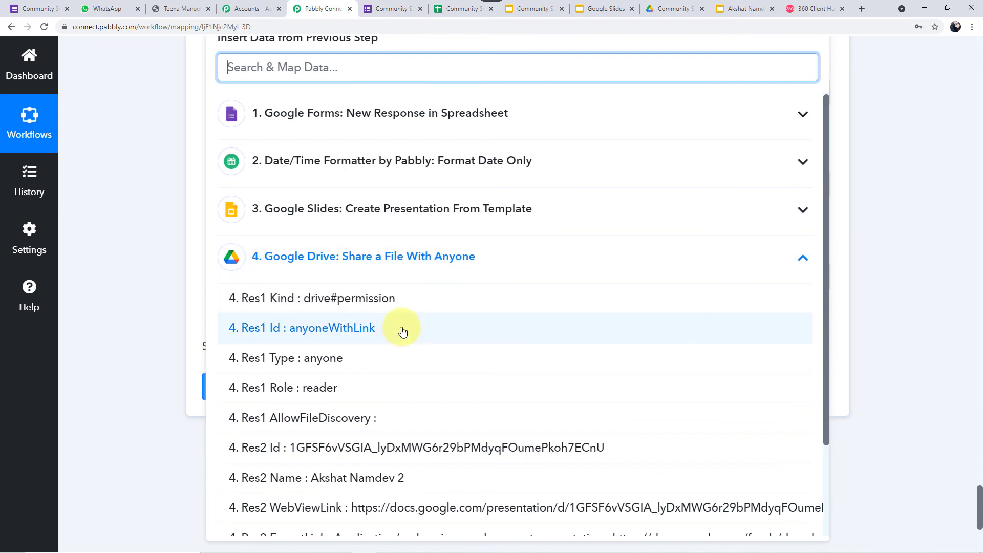
scroll(407, 358, down, 1)
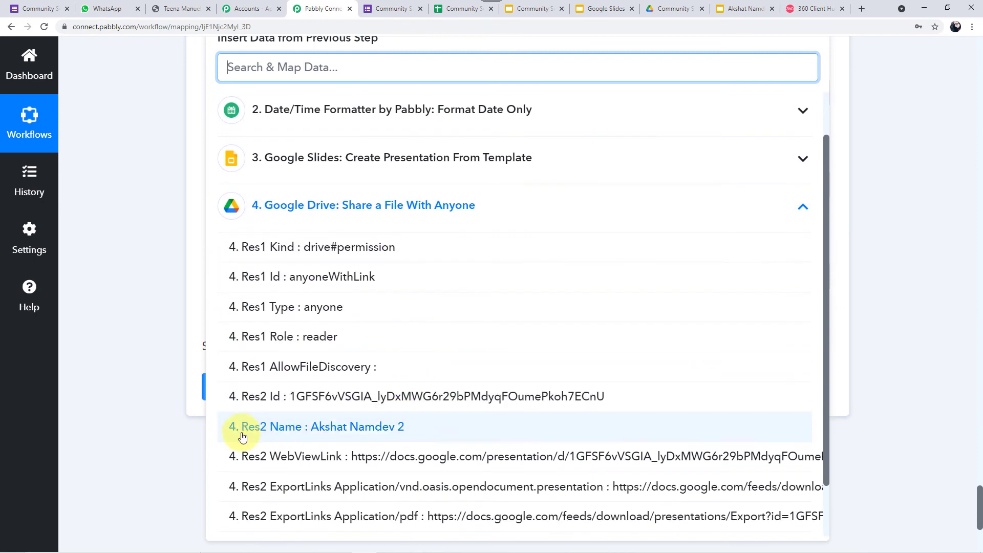
click(390, 433)
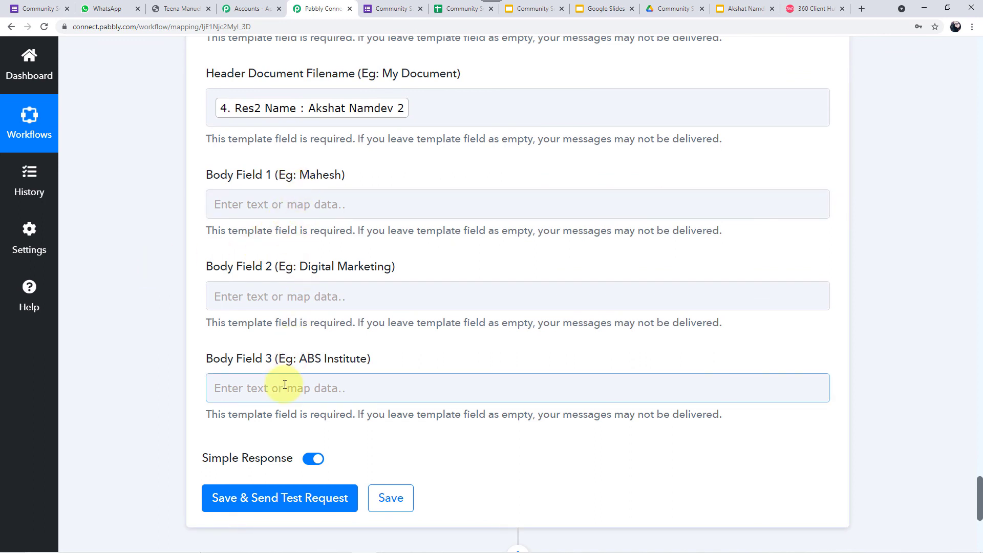
Step: Preview the certificate_link template in 360Dialog to see where its three body variables are used, and return to the Pabbly Connect workflow
click(808, 8)
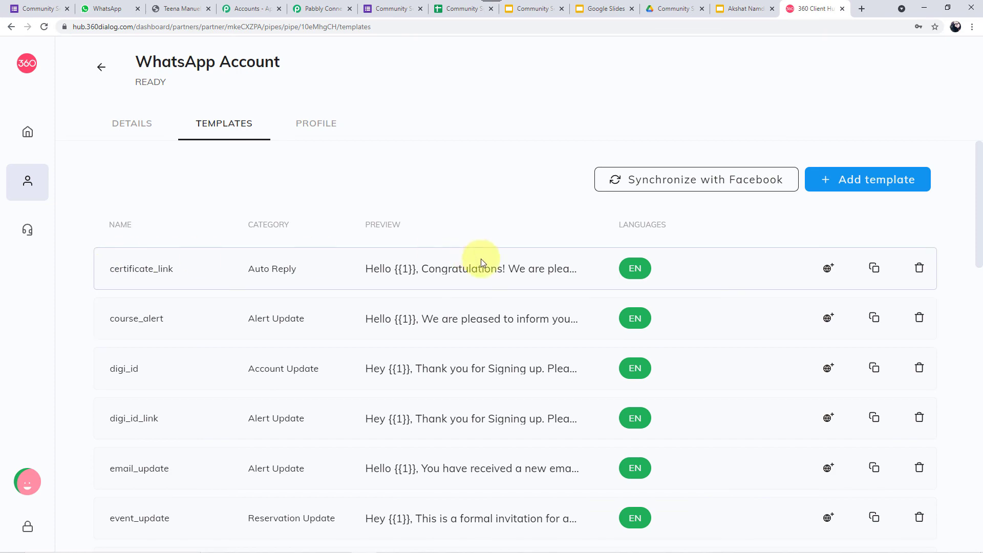
click(495, 269)
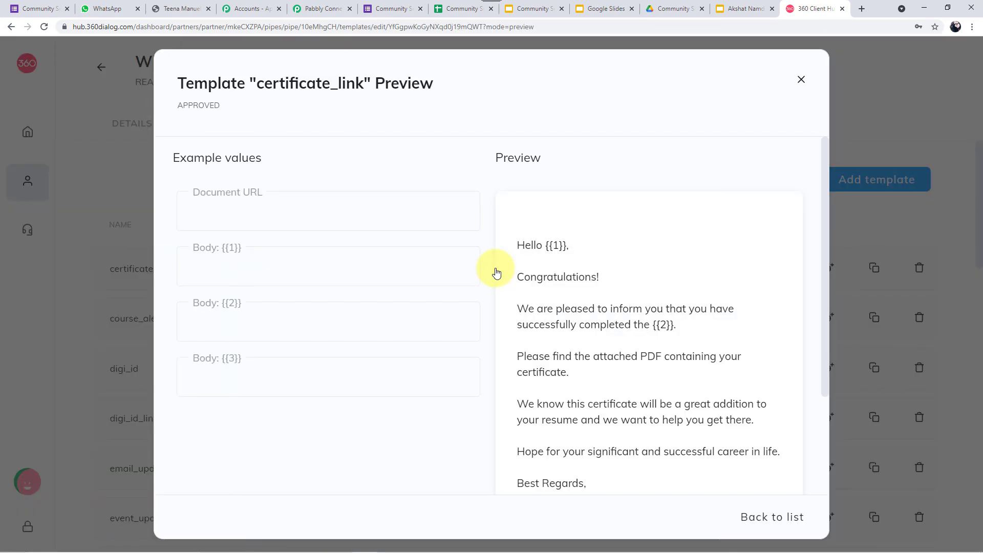
scroll(624, 315, down, 4)
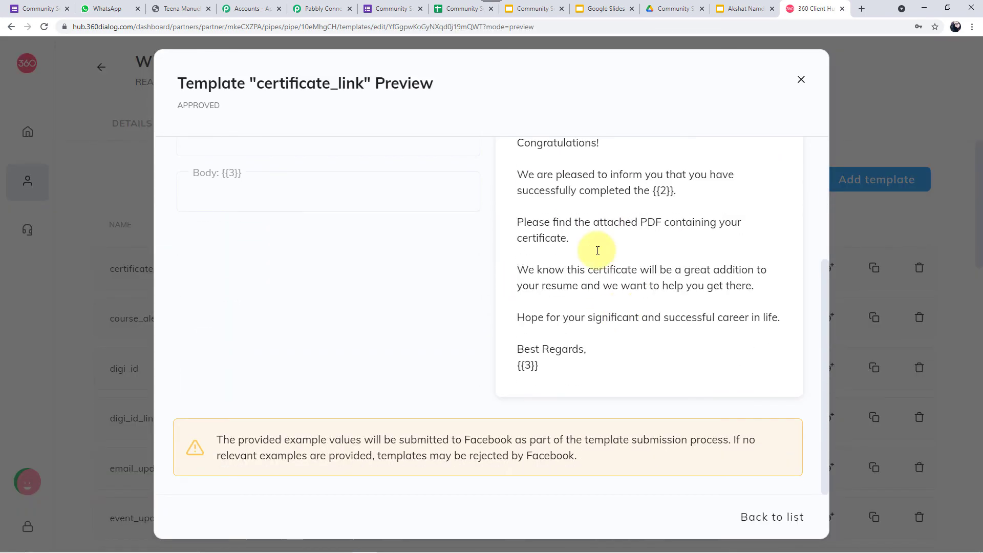
scroll(588, 230, up, 1)
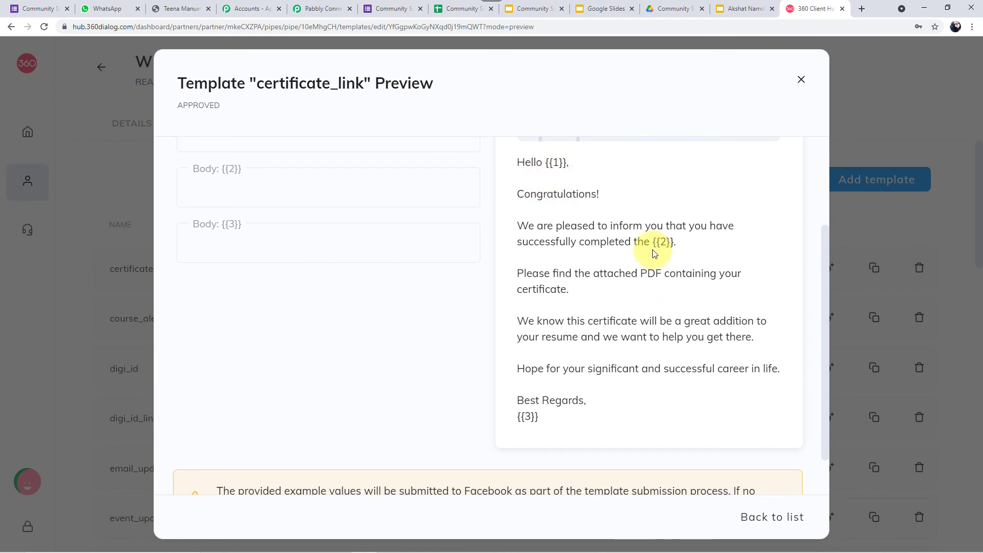
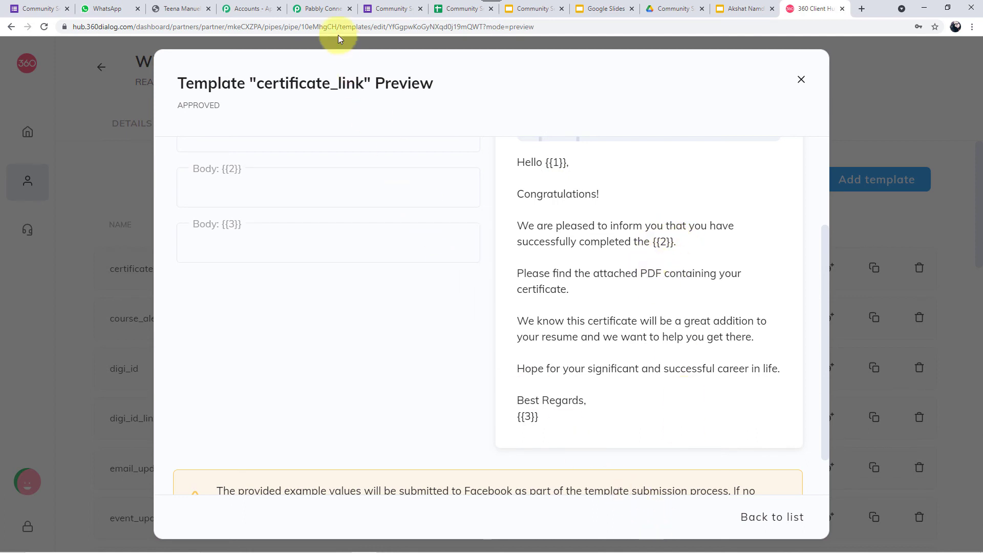
click(321, 10)
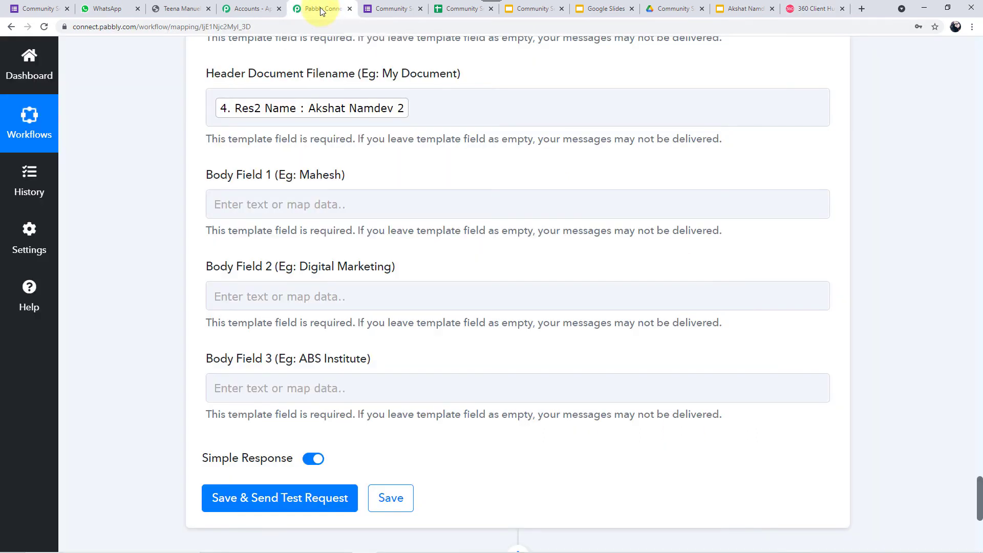
Step: Map Body Field 1 to the Full Name value from the Google Forms: New Response in Spreadsheet step
click(264, 210)
scroll(264, 211, down, 2)
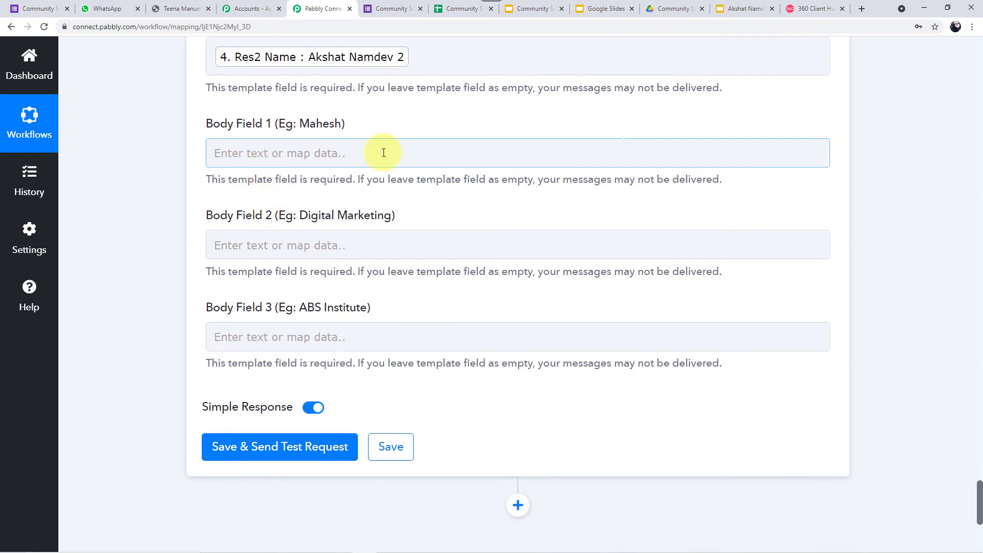
click(384, 152)
scroll(359, 164, down, 2)
click(340, 176)
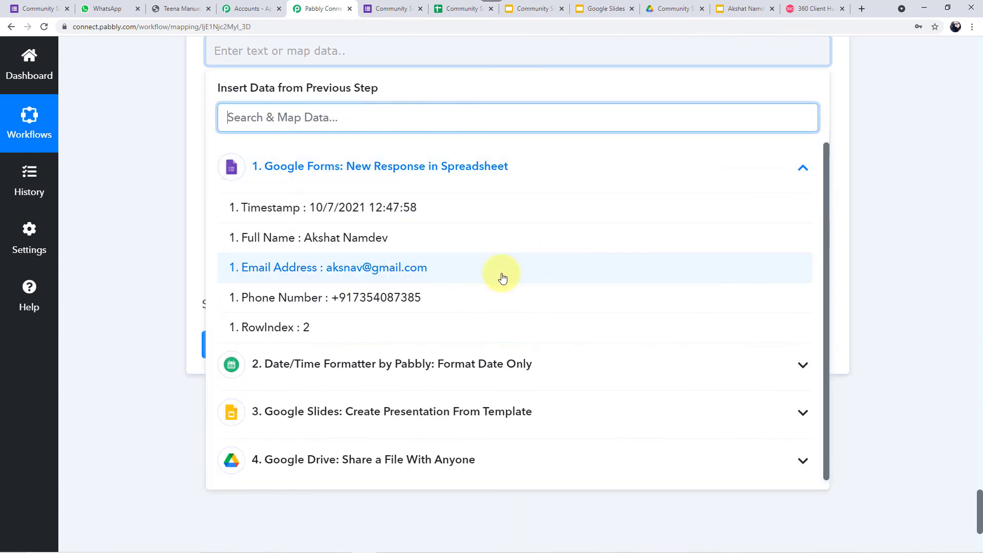
click(343, 239)
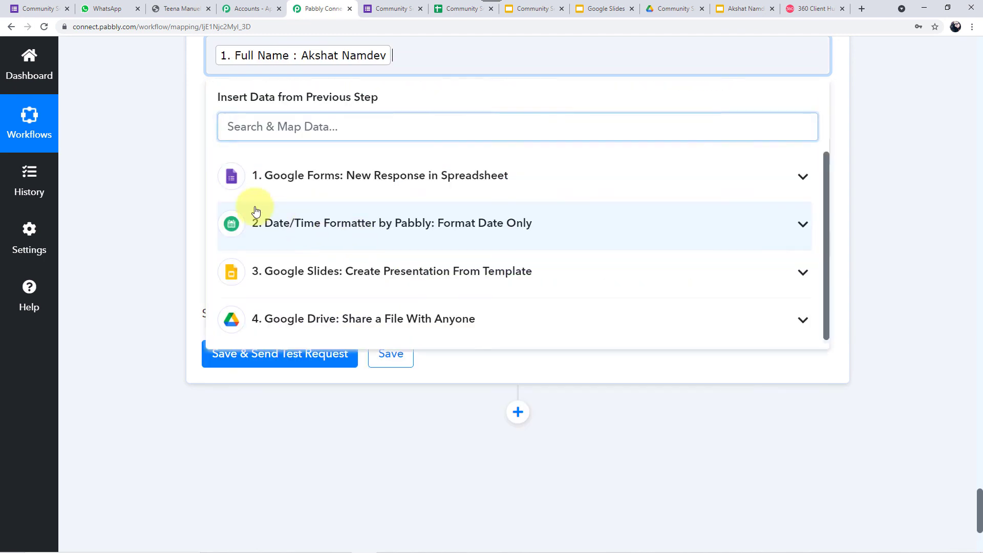
click(154, 162)
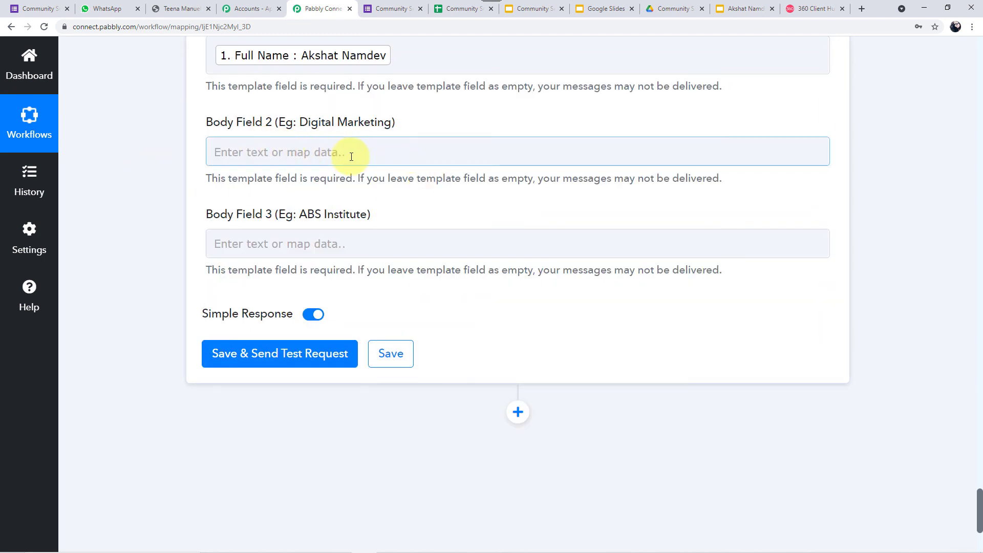
Step: Check where the certificate_link template uses its second variable in 360Dialog, and set Body Field 2 to "Communty Services Volunteership" in Pabbly Connect
click(802, 12)
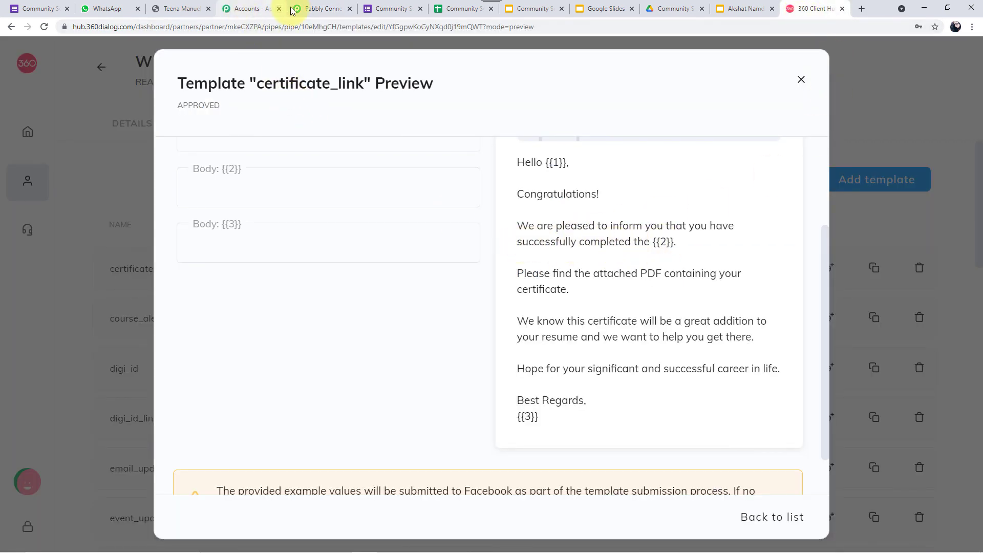
click(328, 14)
click(351, 154)
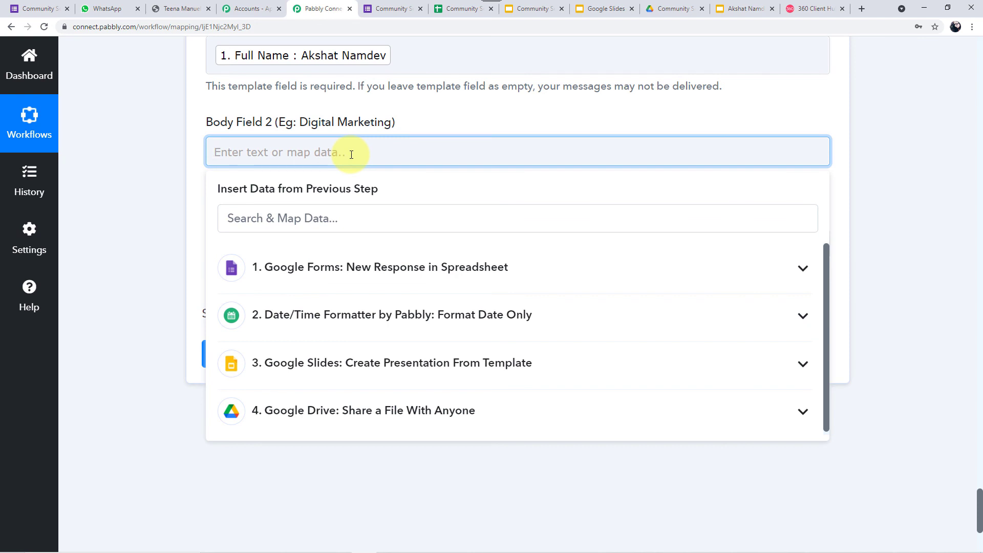
text(C)
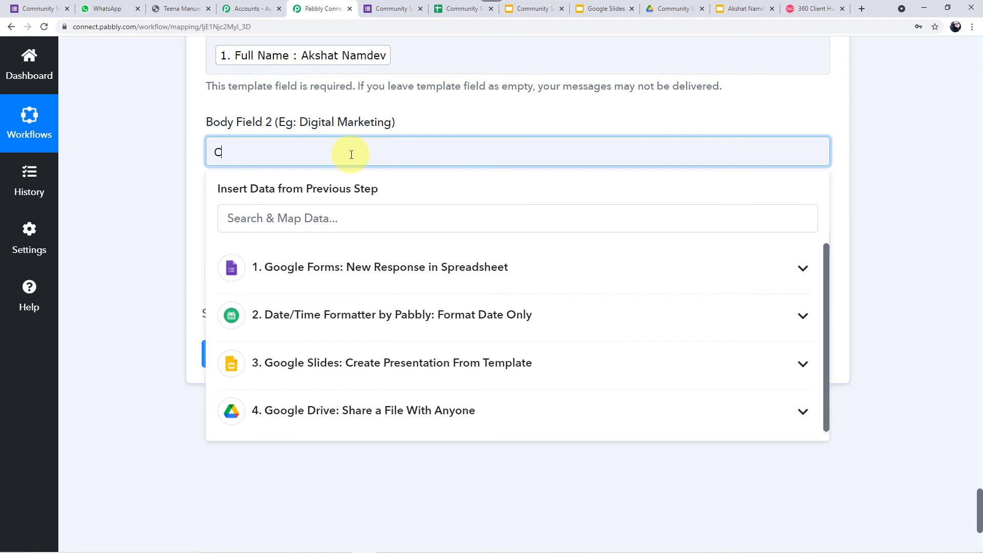
text(ommunty Services Volunteership)
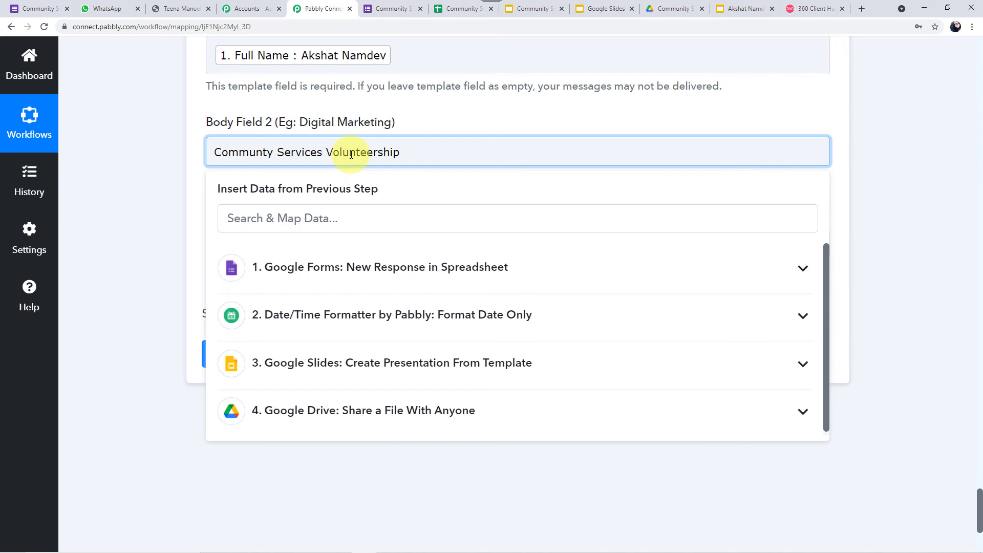
click(134, 207)
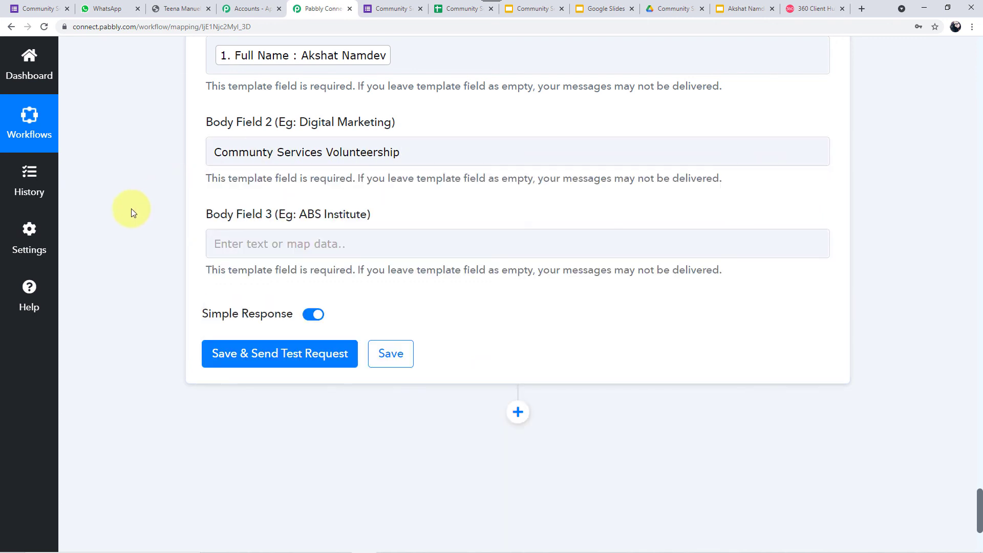
Step: Check the organization on the Community Service CERTIFICATE slide, and set Body Field 3 to "PSI Organization" in Pabbly Connect
click(293, 245)
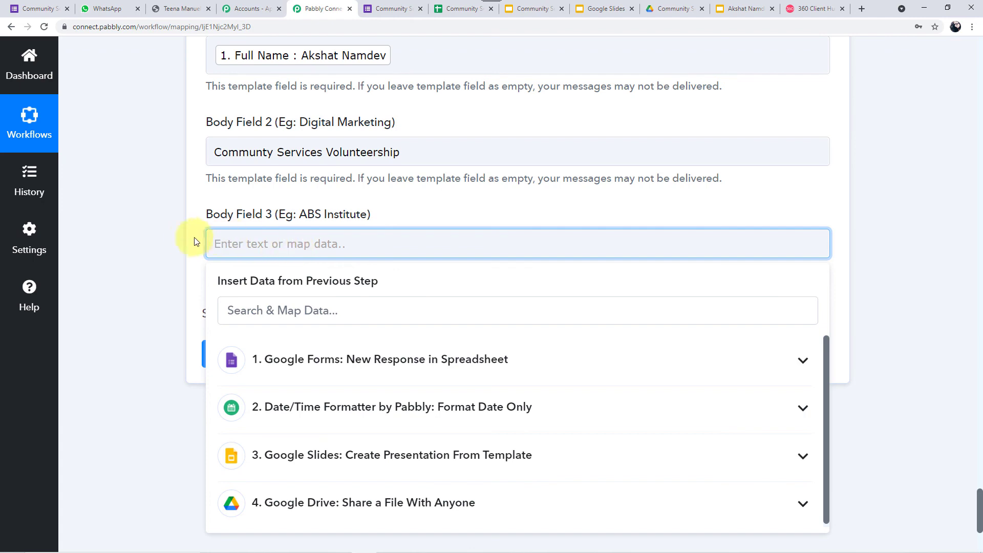
click(538, 9)
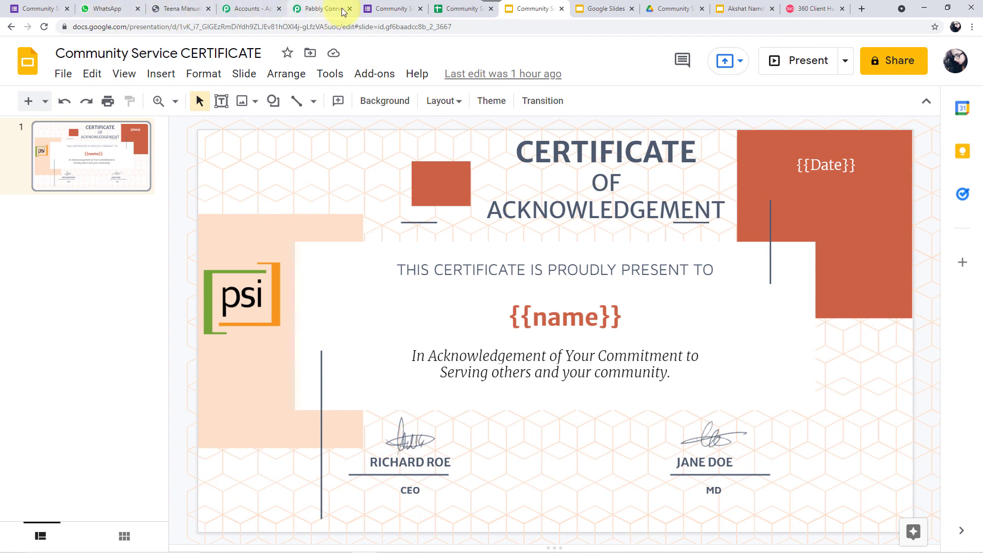
click(313, 9)
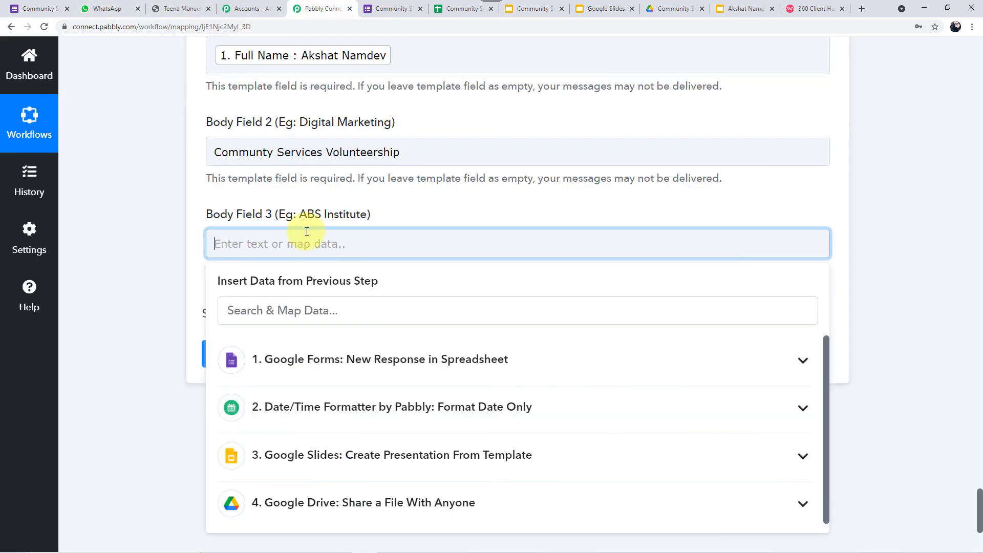
text(PSI Orga)
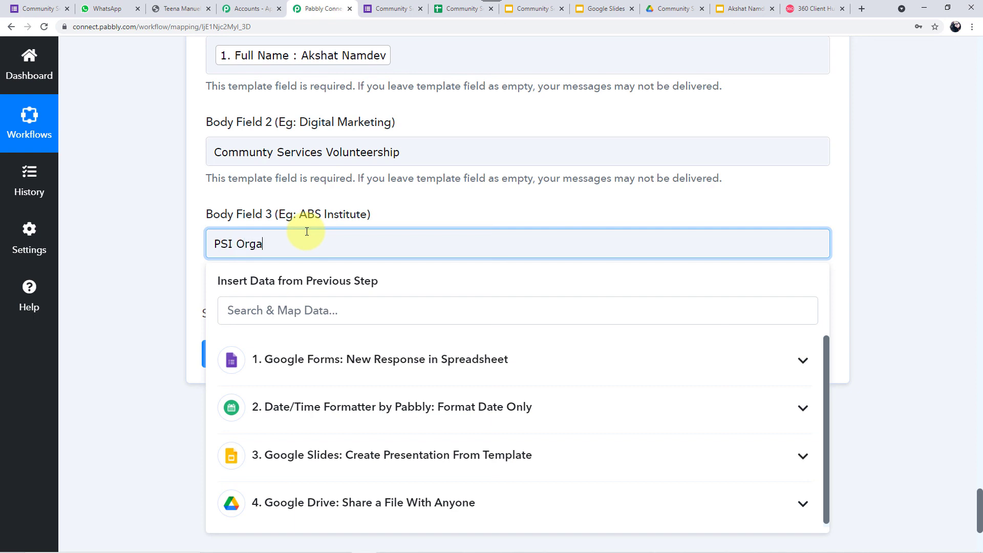
text(nization)
click(179, 227)
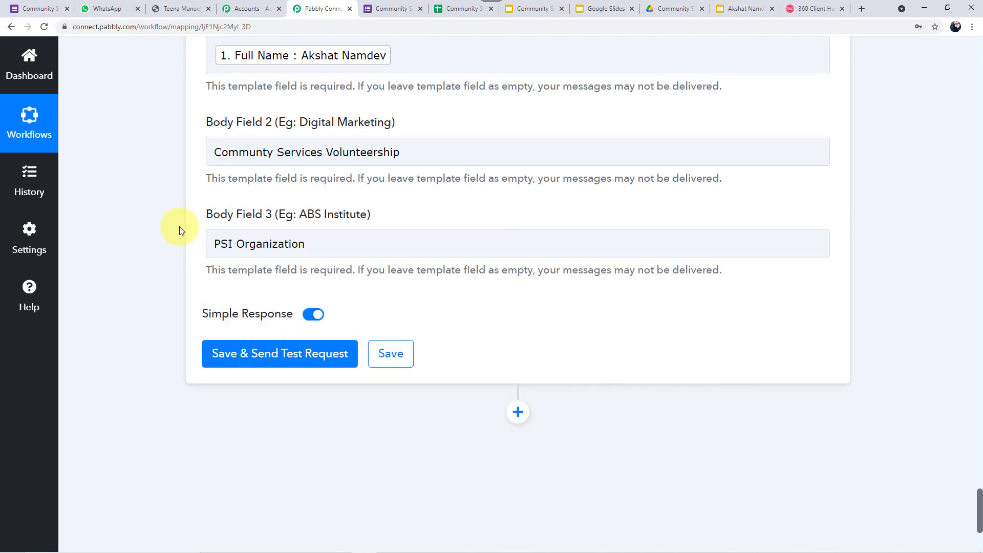
Step: Look over the filled template fields, save the WhatsApp action, send a test request, and check the response received
scroll(364, 145, up, 3)
scroll(370, 162, down, 3)
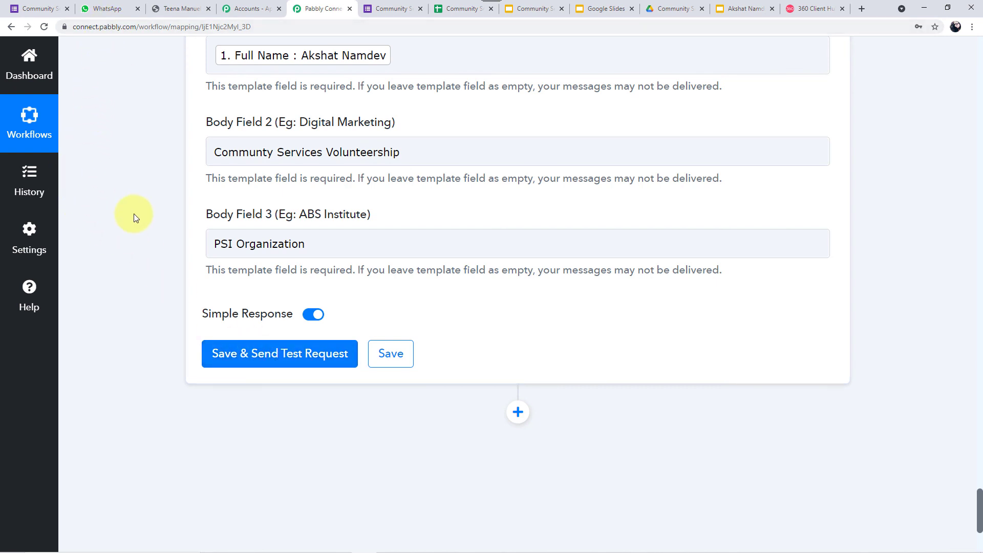
scroll(133, 215, up, 2)
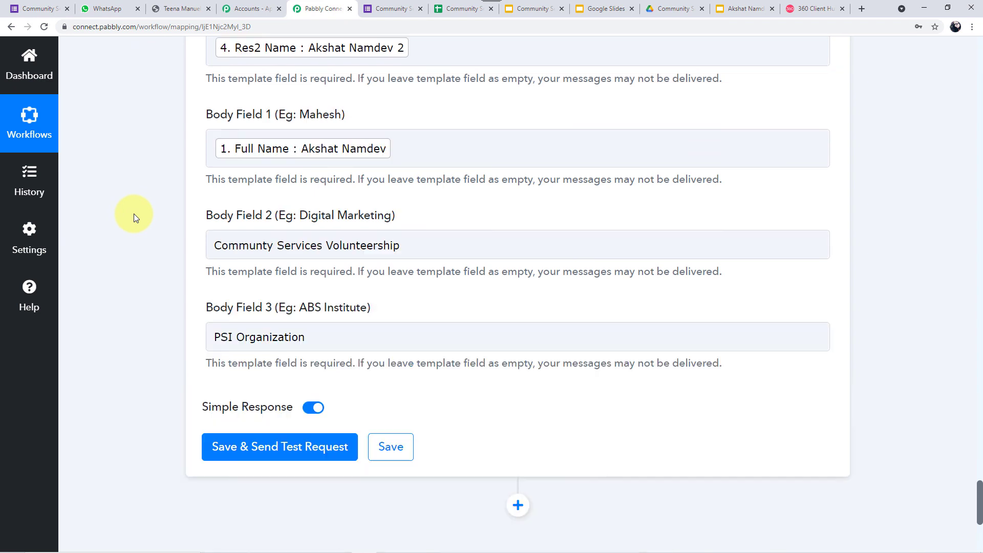
click(220, 447)
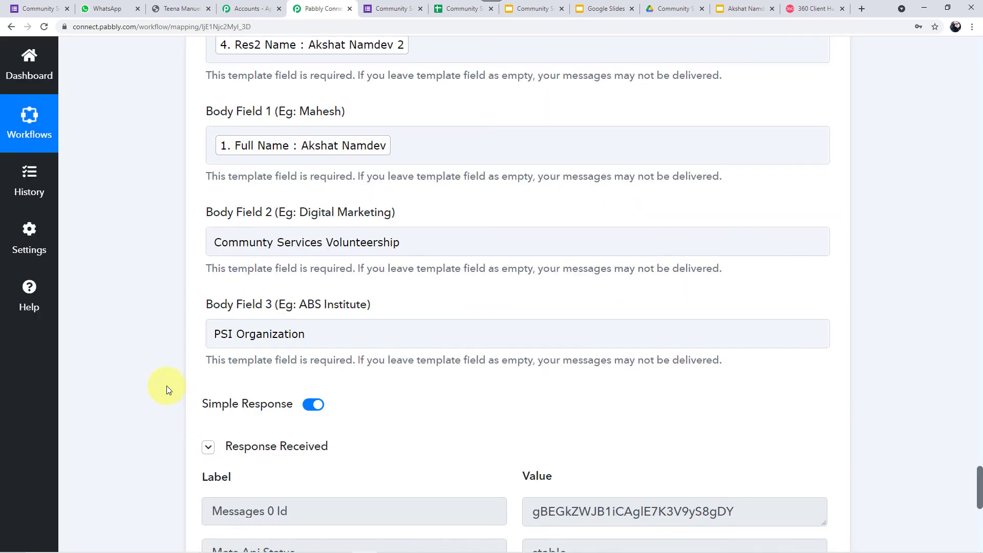
scroll(165, 389, down, 4)
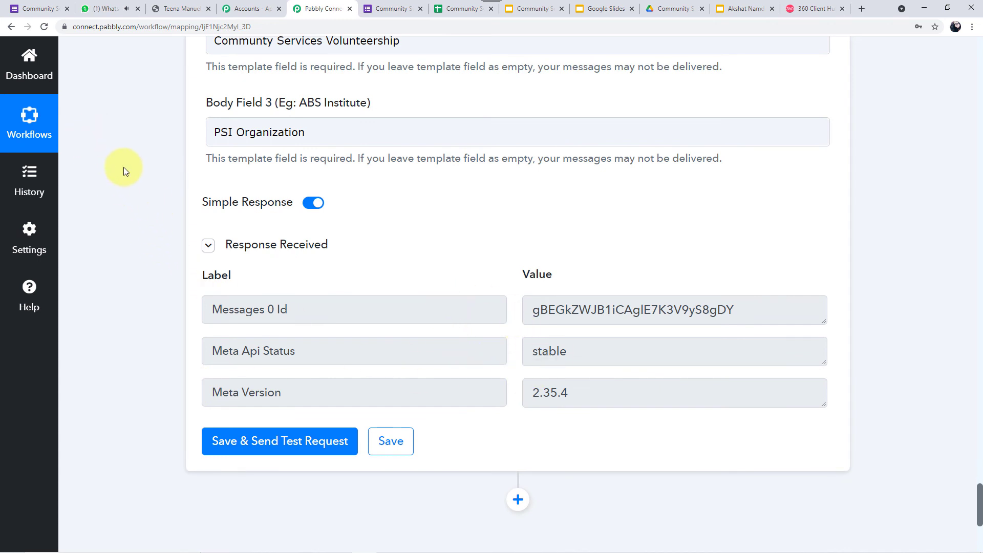
Step: Switch to WhatsApp, open the unread chat, and read the certificate message down to its signature
click(94, 8)
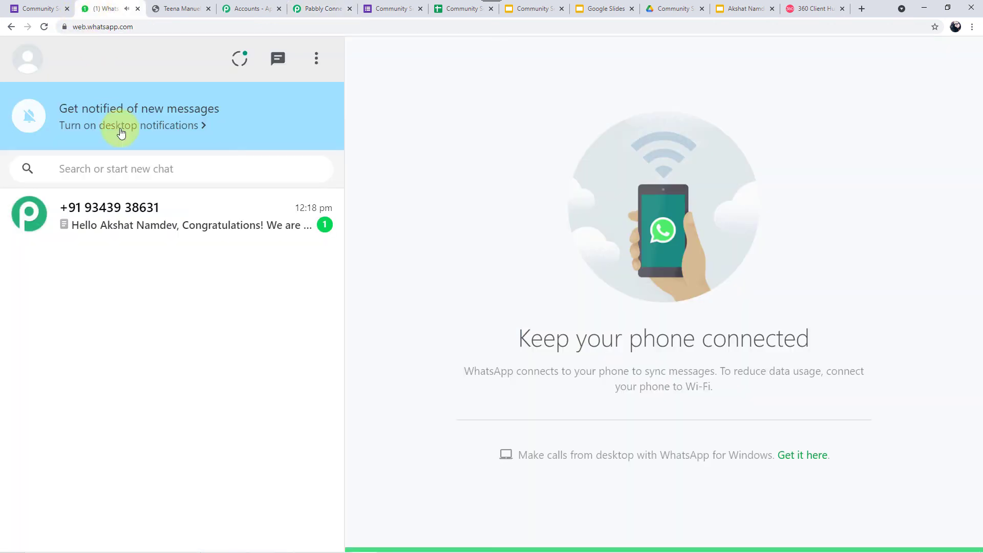
click(187, 222)
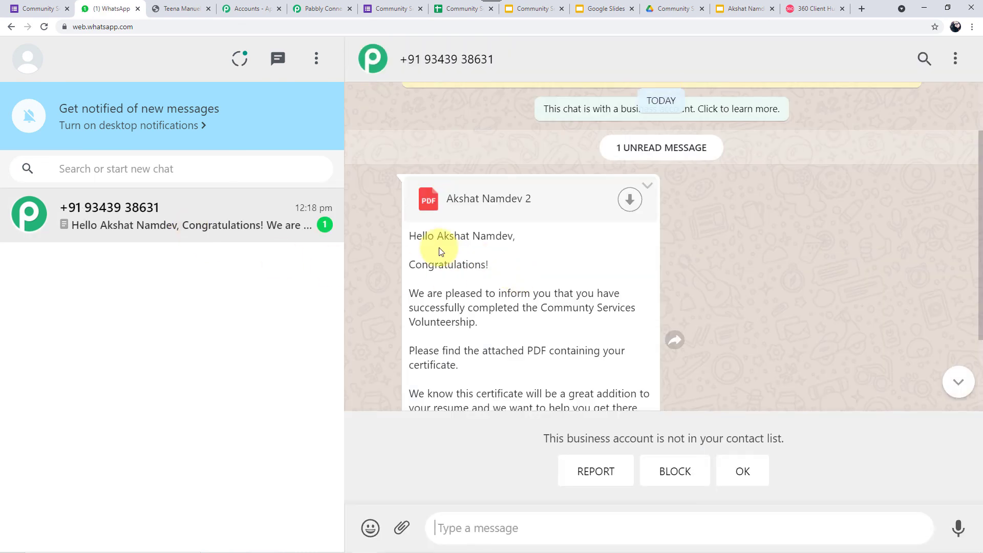
scroll(566, 255, down, 1)
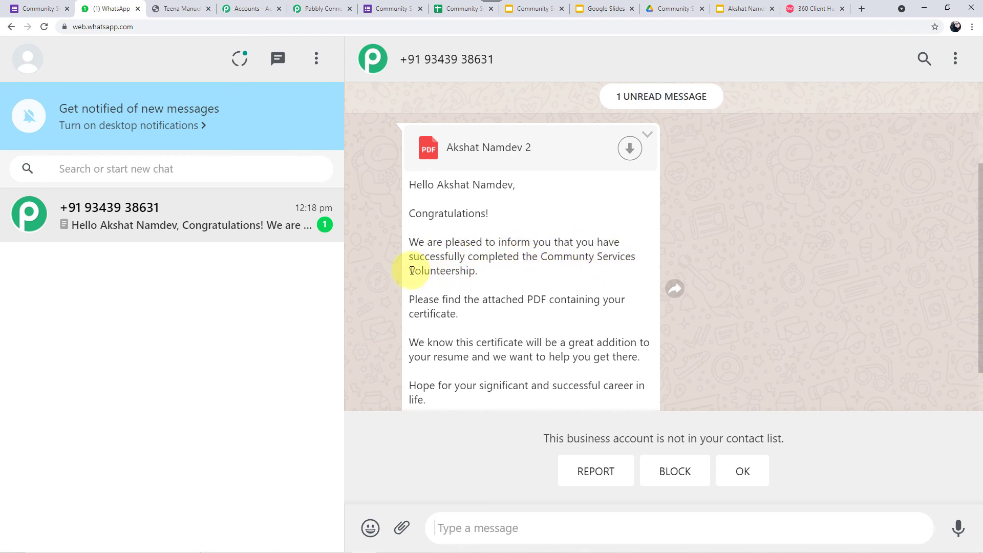
scroll(476, 281, down, 1)
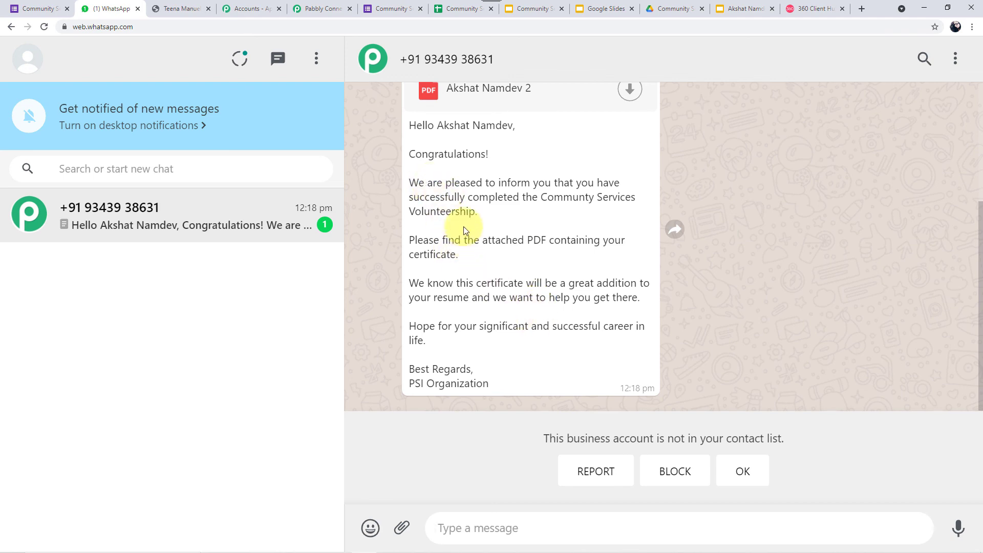
Step: Review the mapped header and body fields in Pabbly Connect, and download and open the certificate PDF attached to the WhatsApp message
click(323, 7)
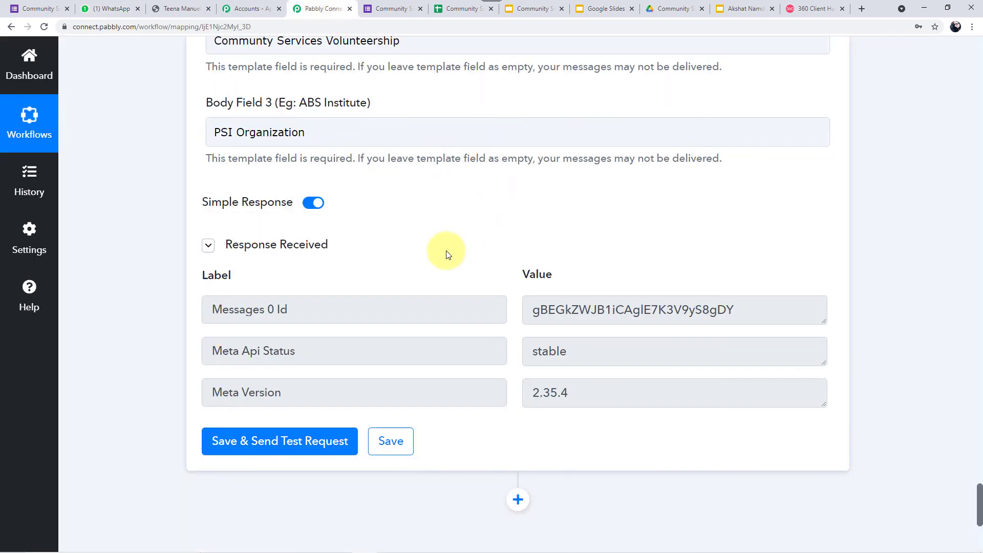
scroll(446, 255, up, 5)
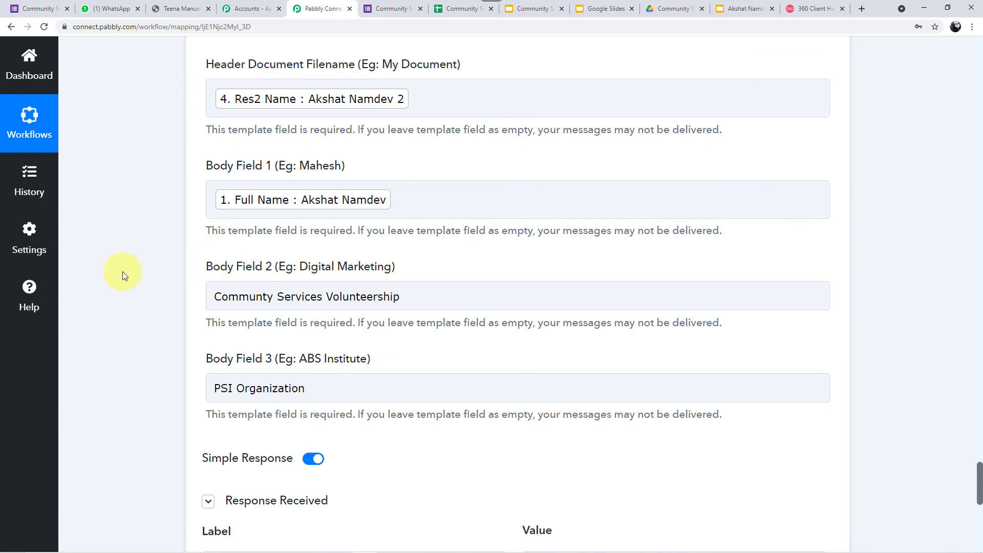
scroll(123, 275, up, 2)
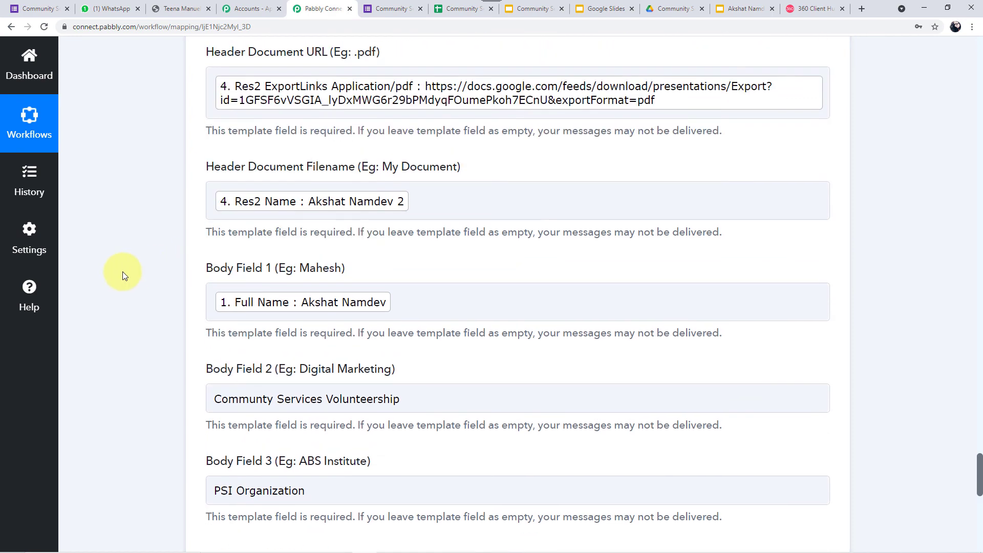
click(128, 12)
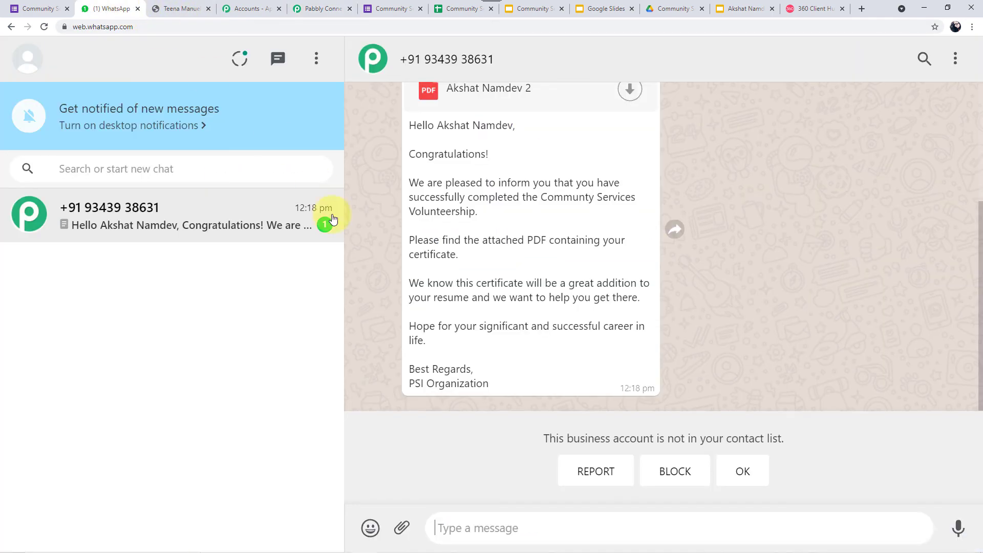
scroll(459, 255, up, 2)
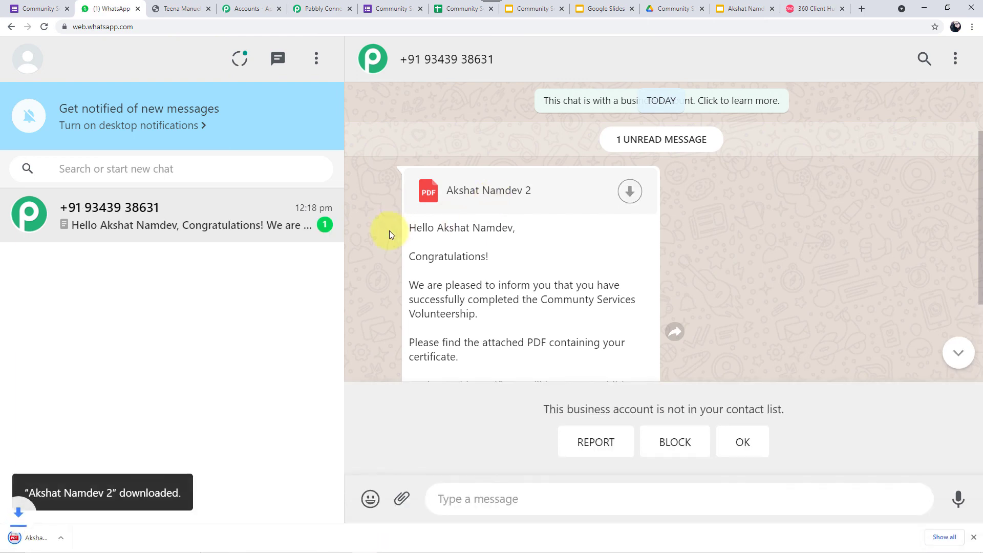
click(51, 537)
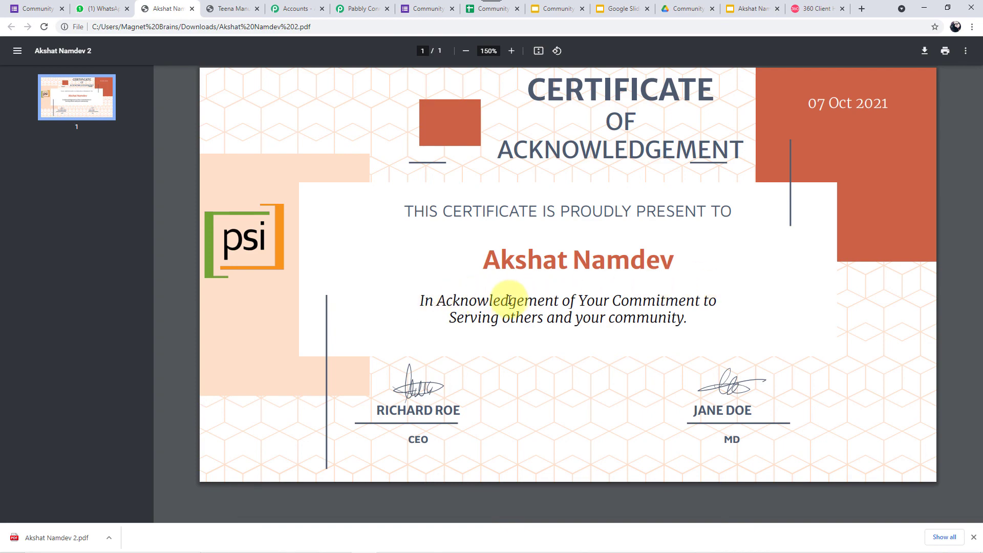
Step: Return to the Pabbly Connect workflow and review the Google Forms trigger's setup instructions and captured response fields
click(360, 8)
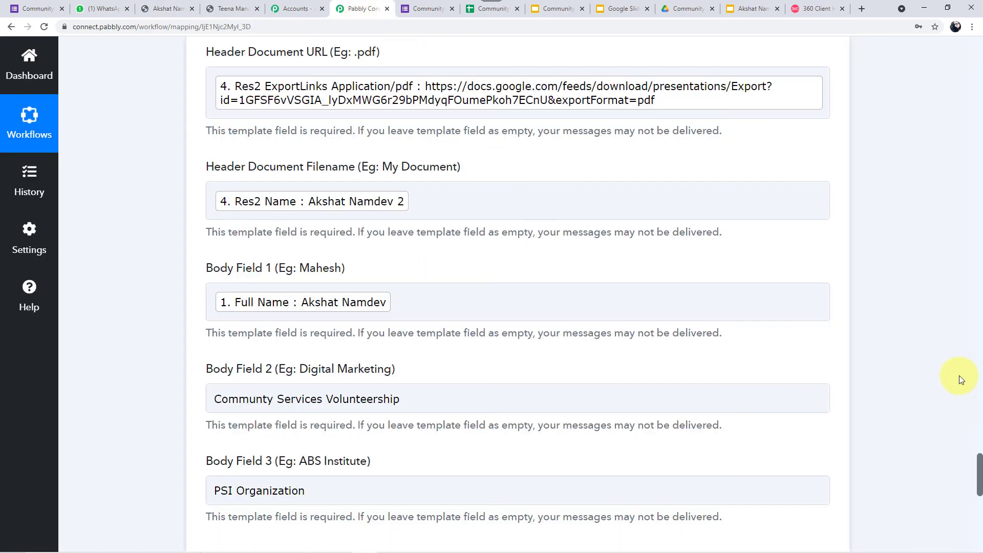
drag(979, 471, 979, 61)
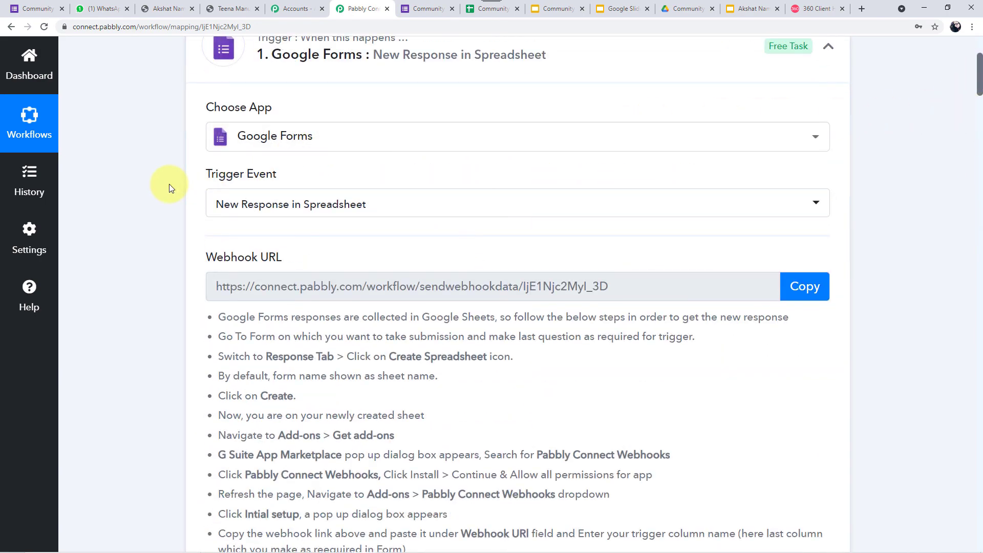
scroll(169, 183, up, 2)
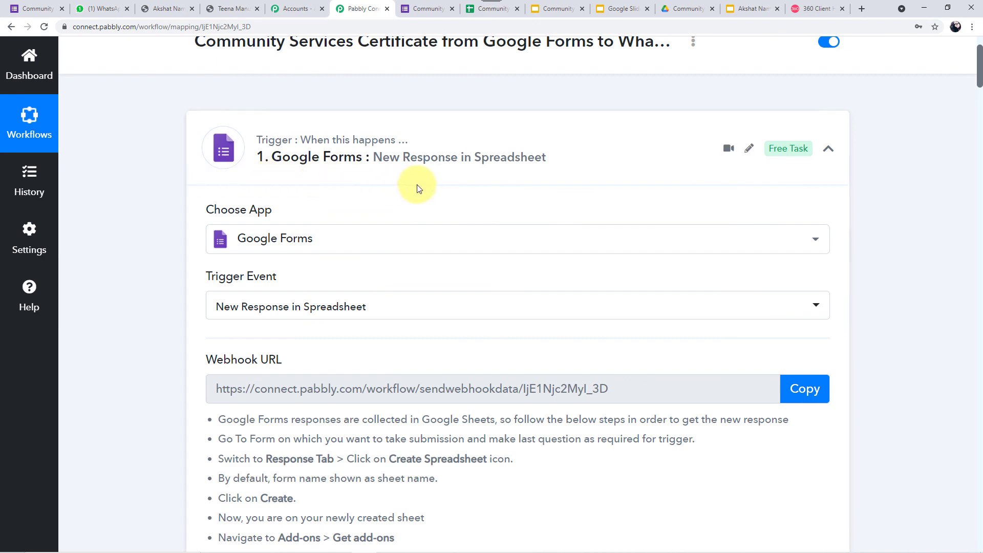
scroll(421, 189, down, 5)
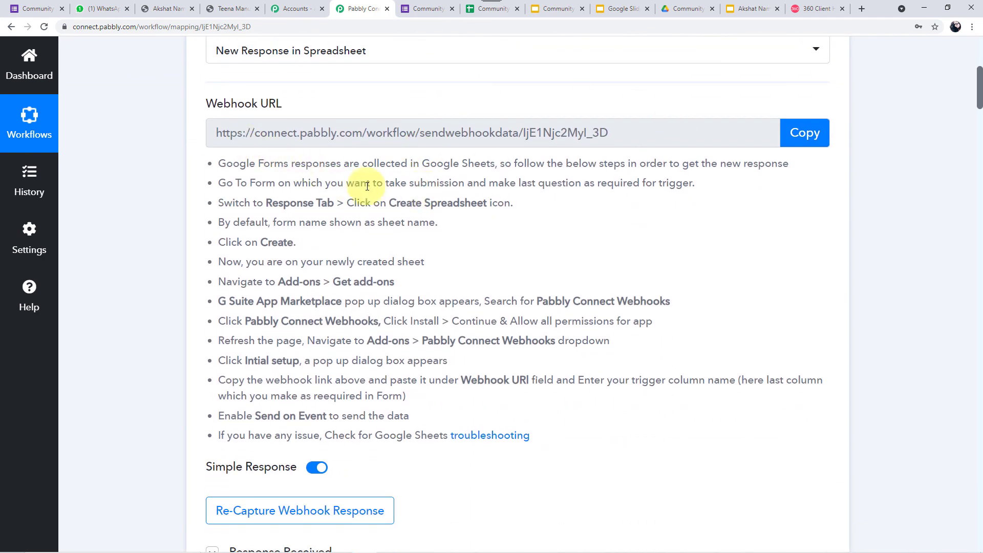
scroll(609, 281, down, 7)
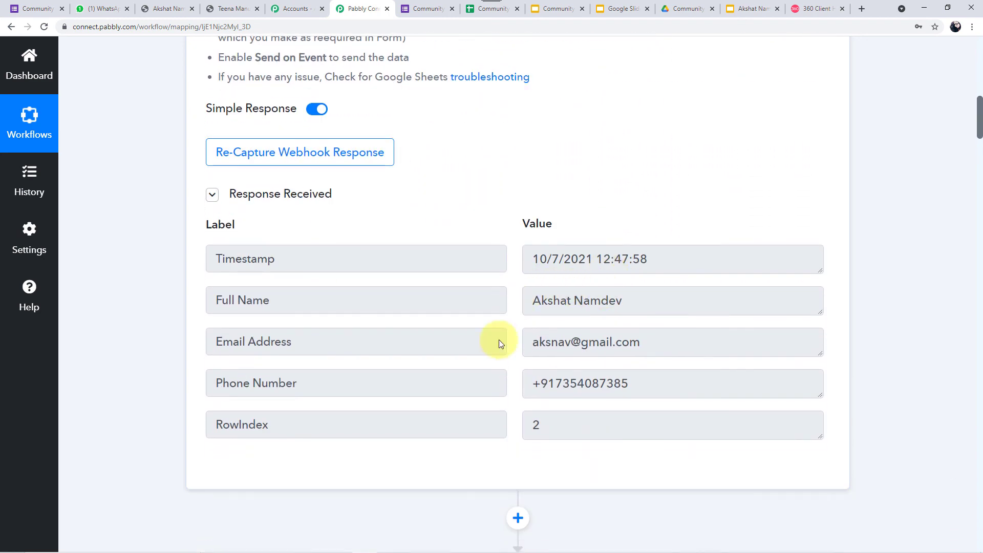
scroll(137, 366, down, 7)
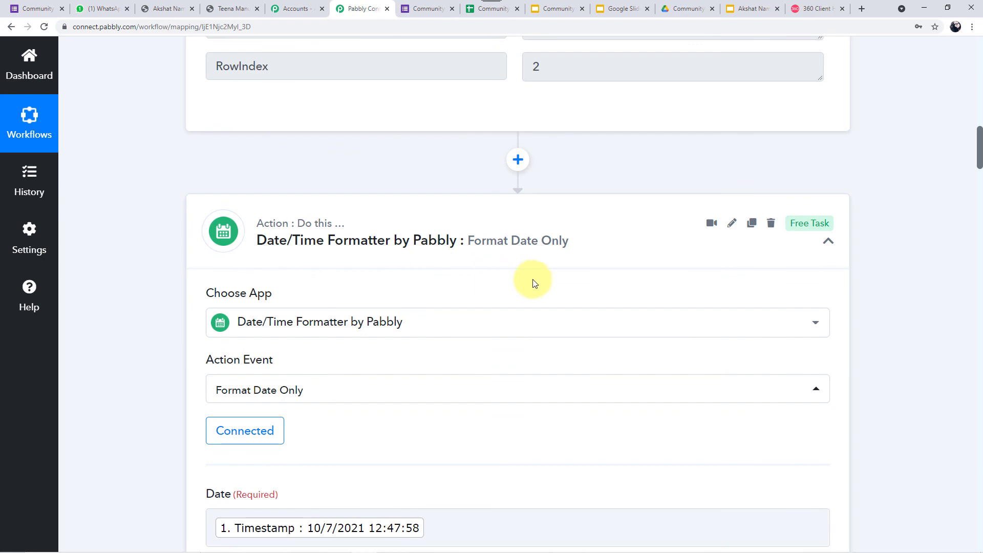
scroll(531, 282, up, 4)
scroll(532, 285, up, 1)
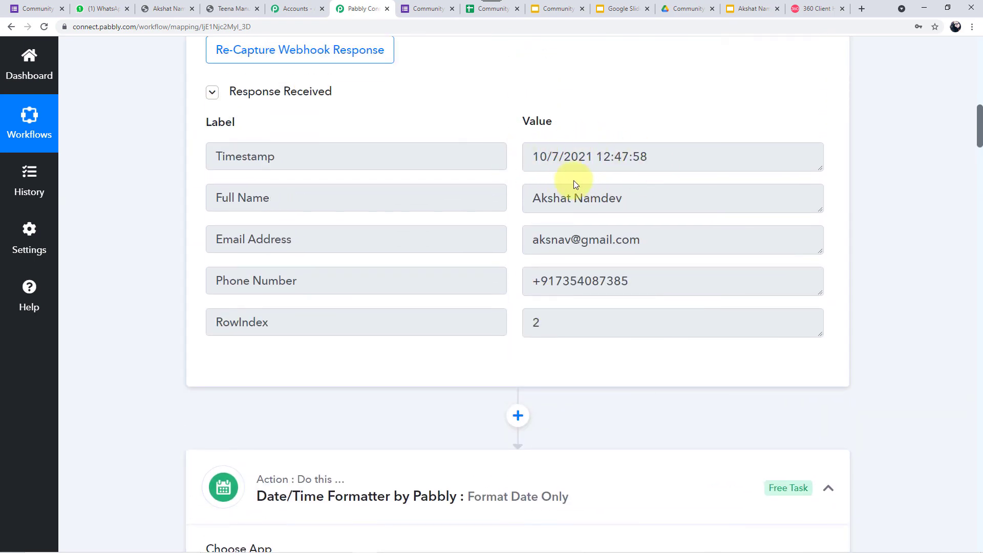
Step: Review the Date/Time Formatter action's mapped timestamp, target date format and received result
scroll(449, 421, down, 8)
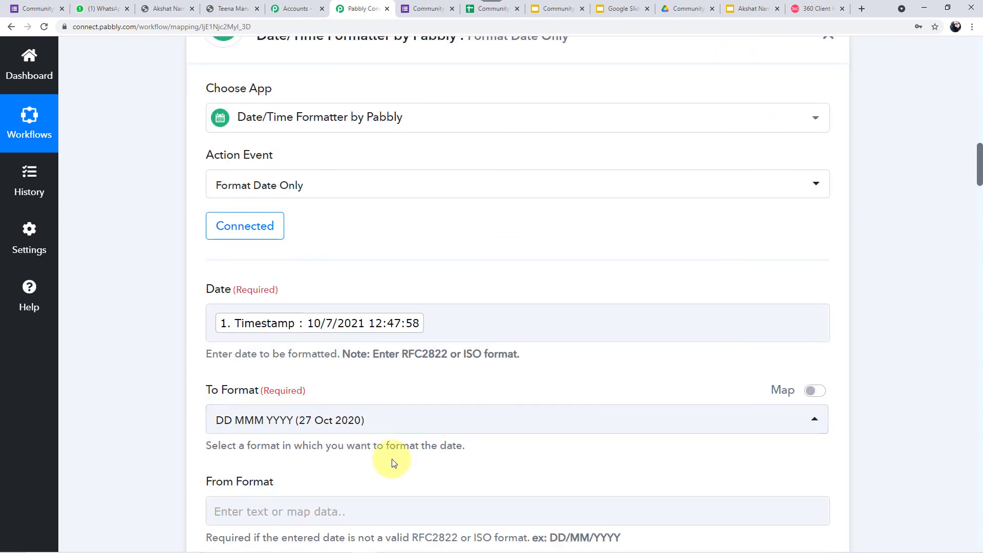
scroll(393, 463, down, 9)
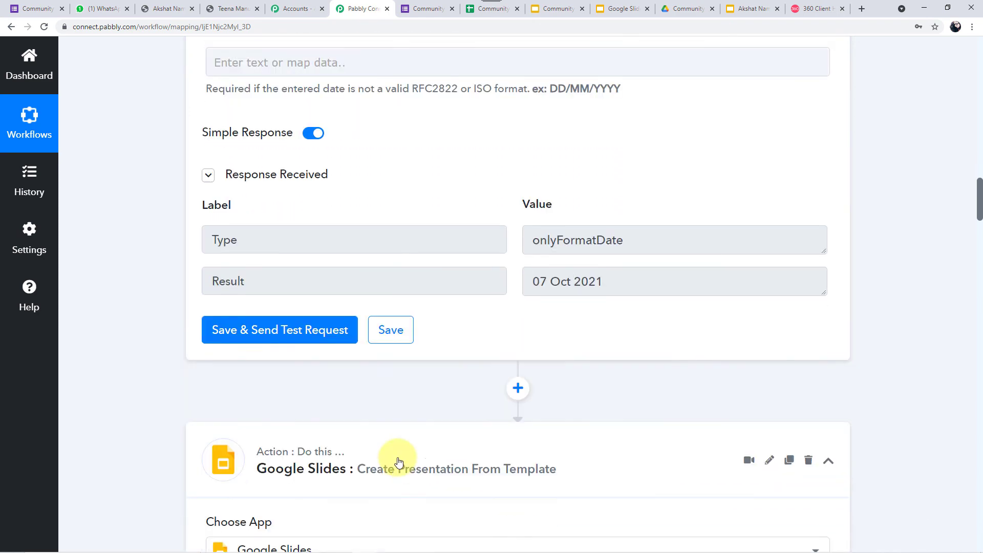
scroll(399, 462, down, 2)
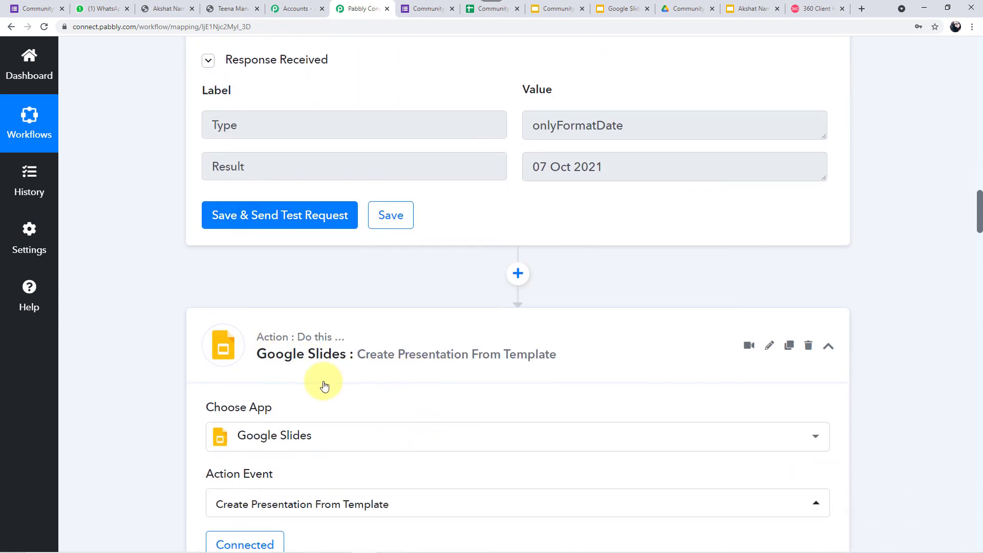
Step: Review the Google Slides action's template presentation, new title, location, and mapped name and date fields
scroll(325, 386, down, 5)
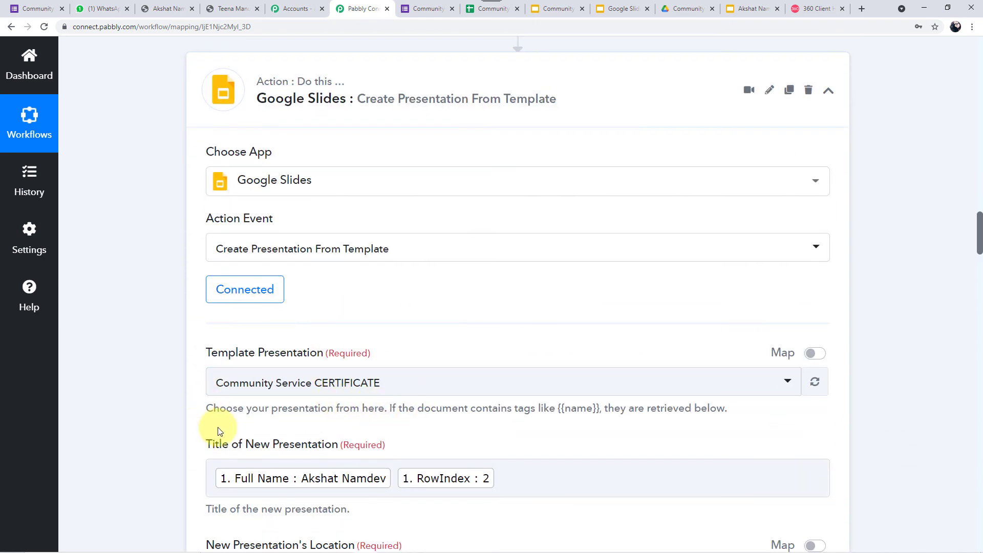
scroll(219, 432, down, 2)
scroll(186, 361, down, 13)
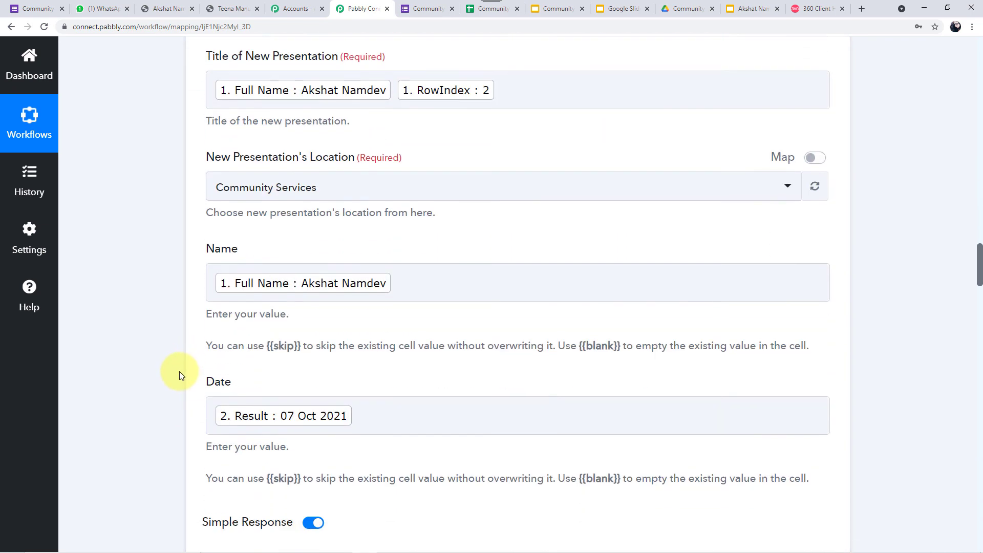
scroll(180, 371, down, 6)
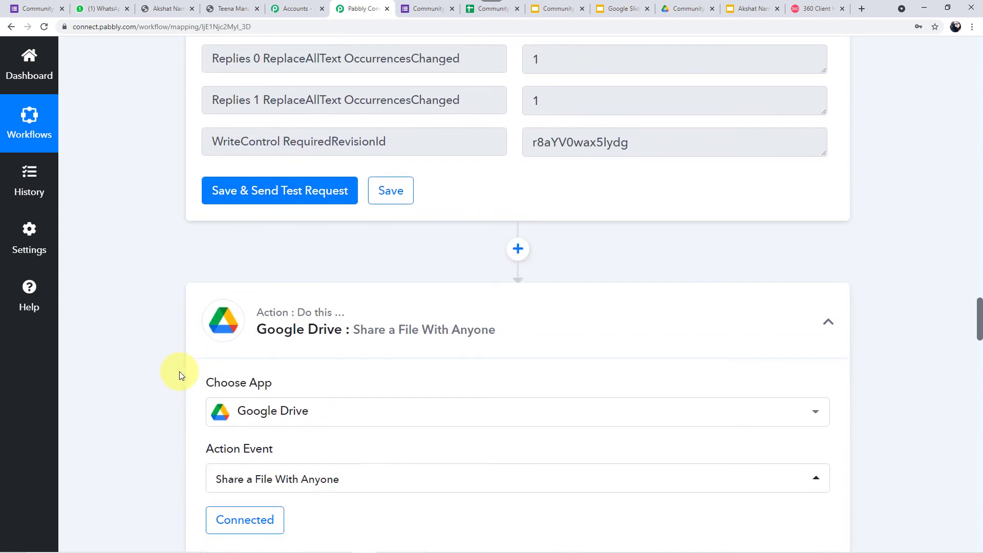
Step: Review the Google Drive Share a File With Anyone action's mapped File ID and the export links in its response
scroll(381, 320, down, 6)
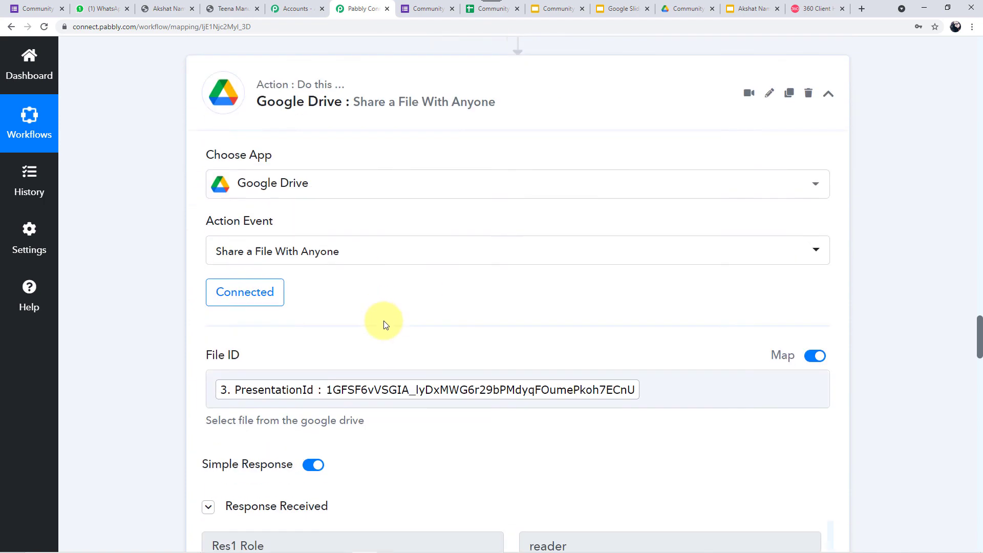
scroll(389, 391, down, 6)
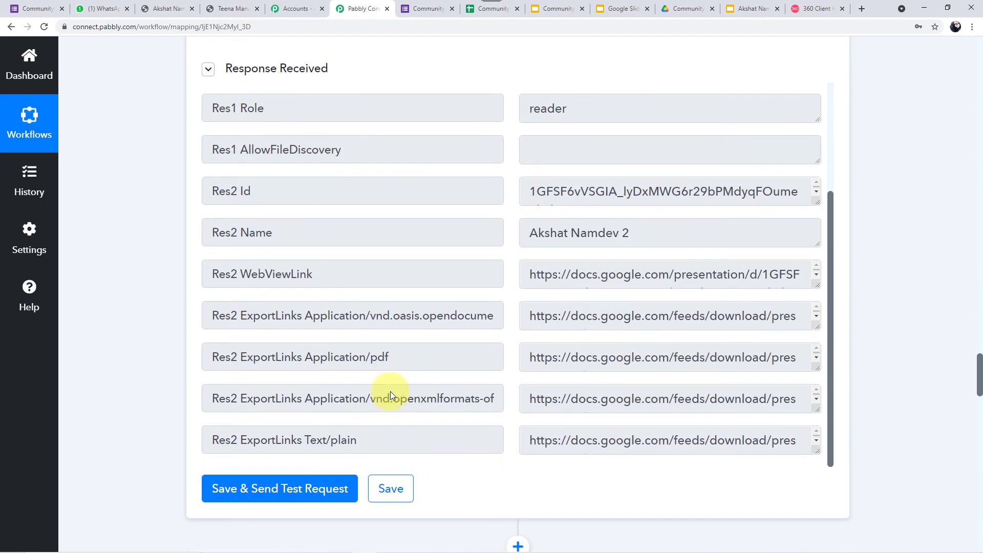
scroll(193, 397, down, 7)
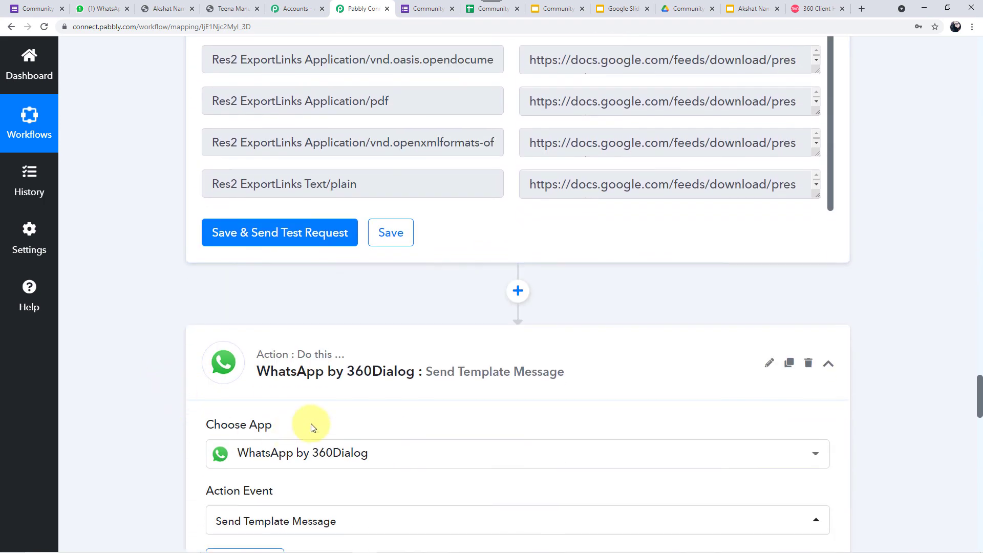
Step: Review the WhatsApp by 360Dialog action's template, recipient, header and body fields, and save the action
scroll(410, 442, down, 3)
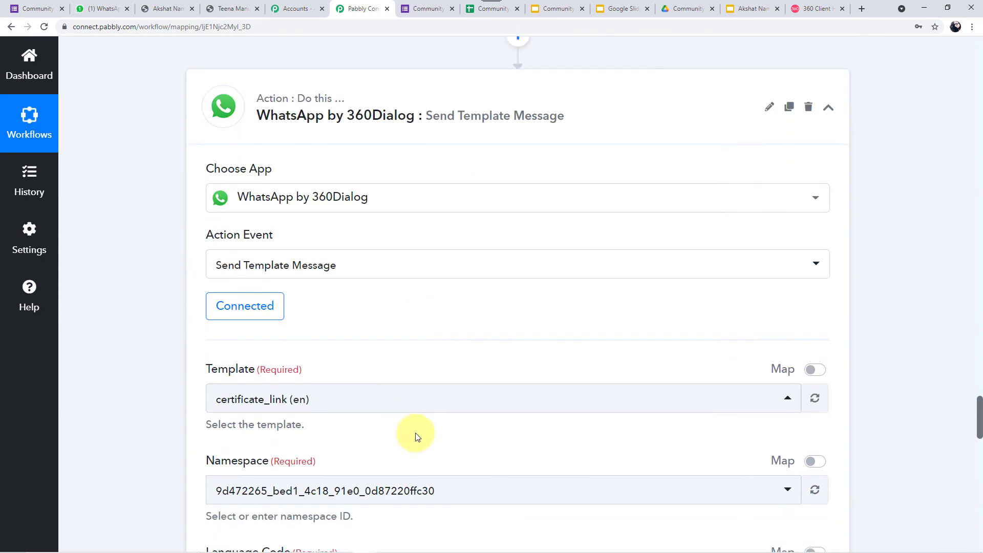
scroll(398, 395, down, 1)
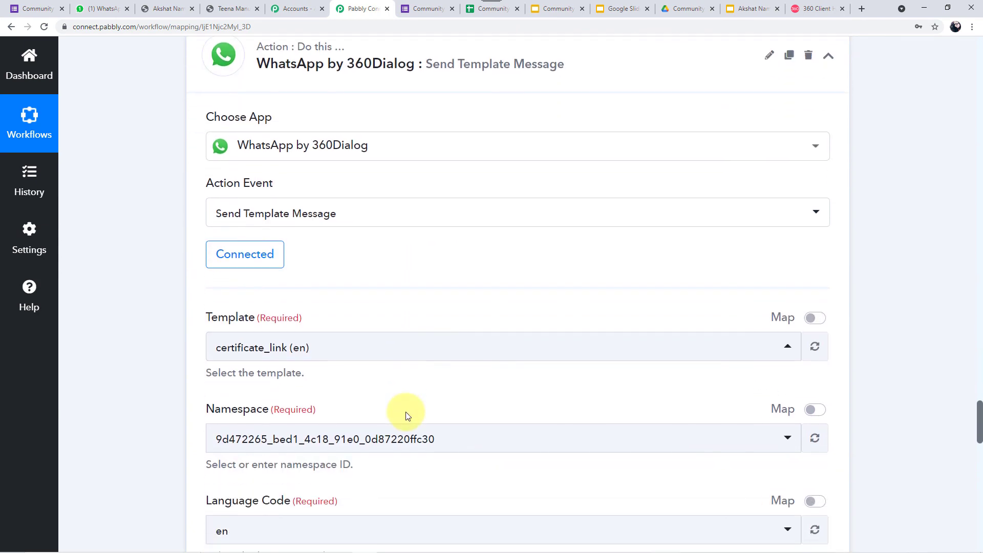
scroll(405, 411, down, 2)
scroll(407, 382, down, 9)
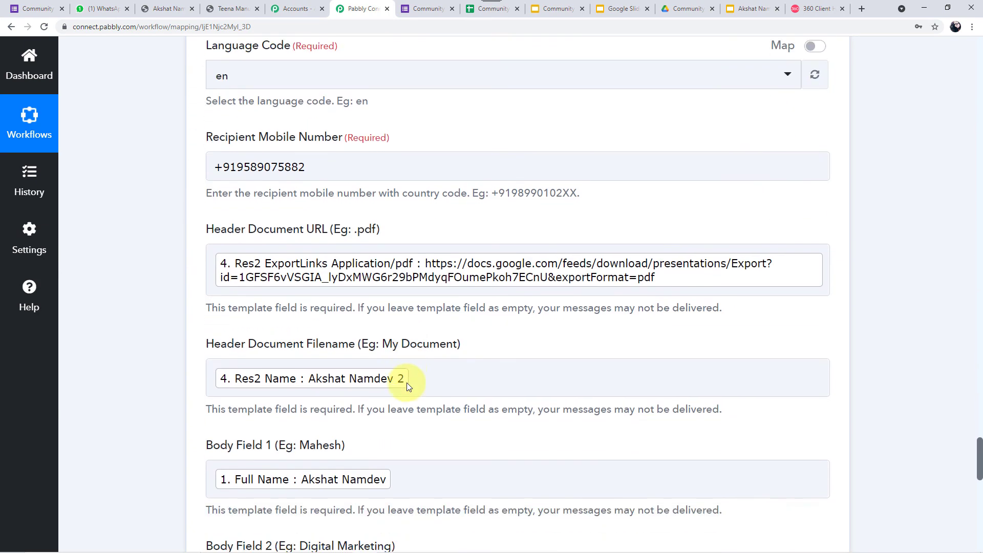
scroll(401, 358, down, 10)
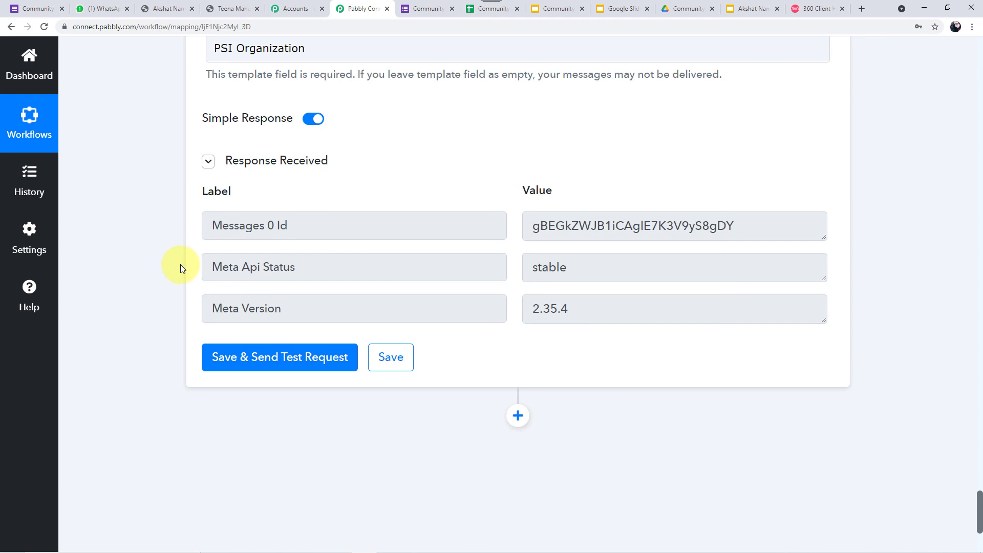
click(387, 365)
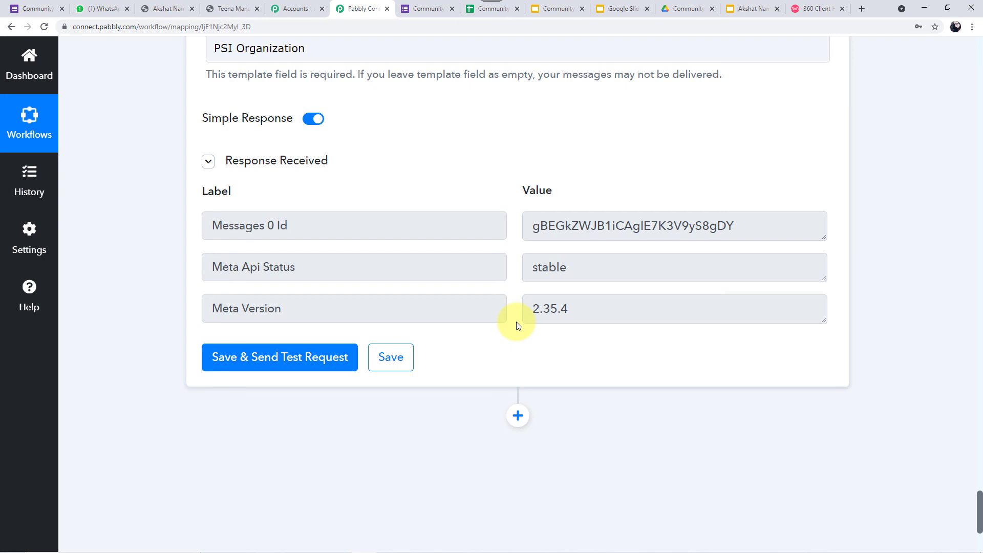
Step: Look back over the WhatsApp action's header fields and the Google Drive action's sharing response
scroll(532, 310, up, 15)
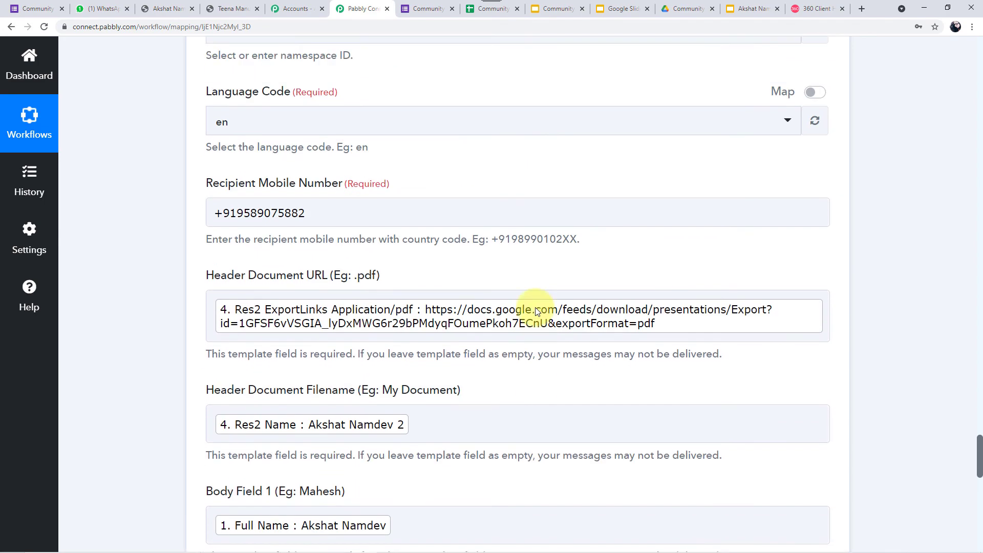
scroll(536, 309, up, 12)
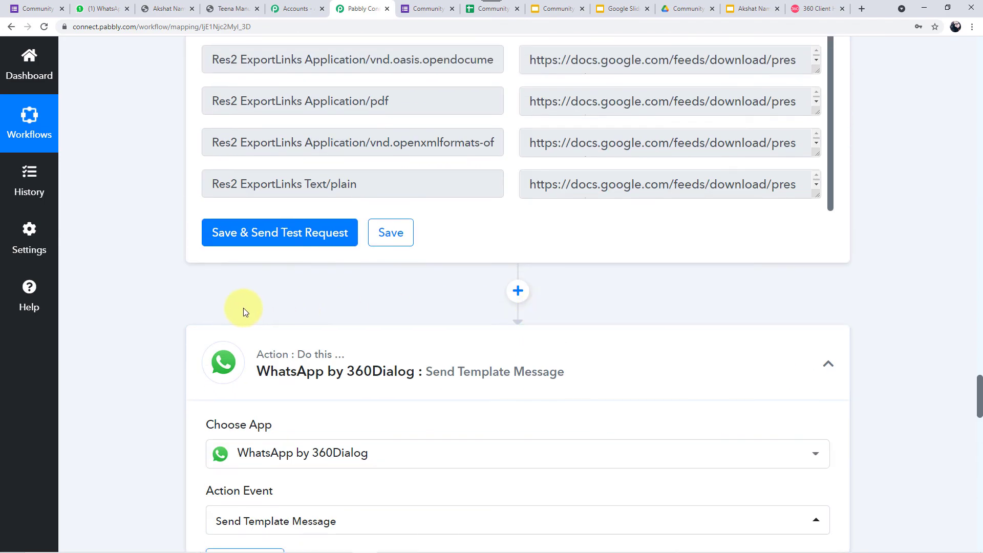
scroll(178, 305, up, 5)
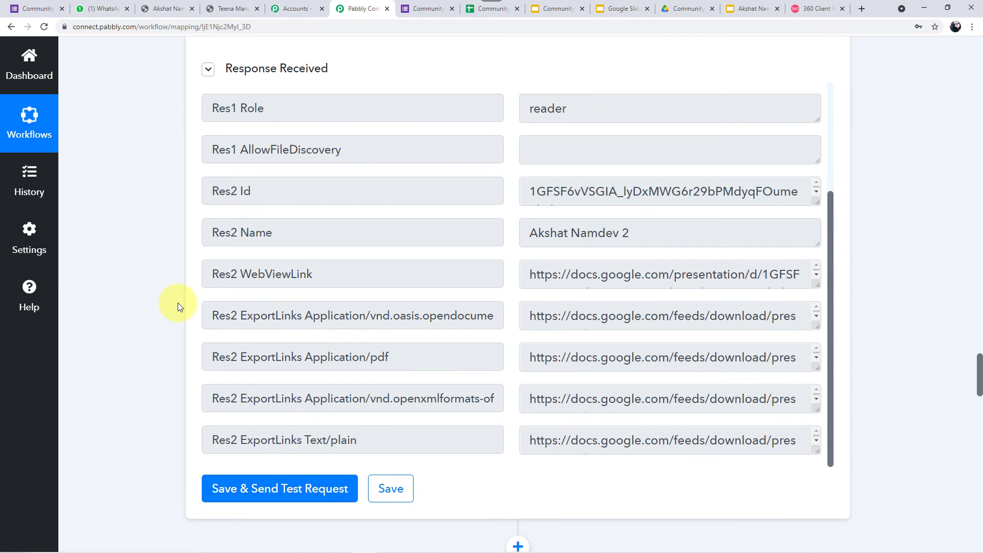
scroll(177, 305, up, 1)
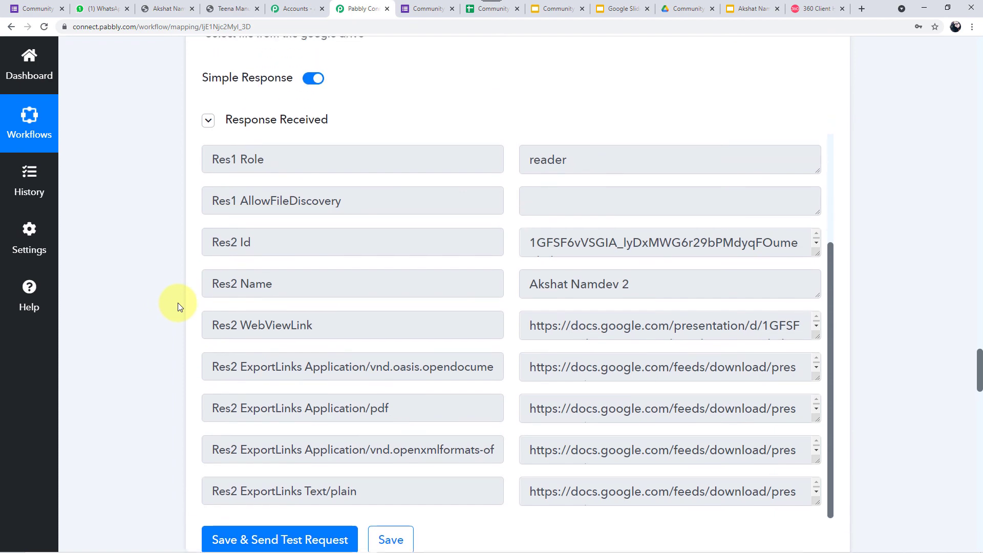